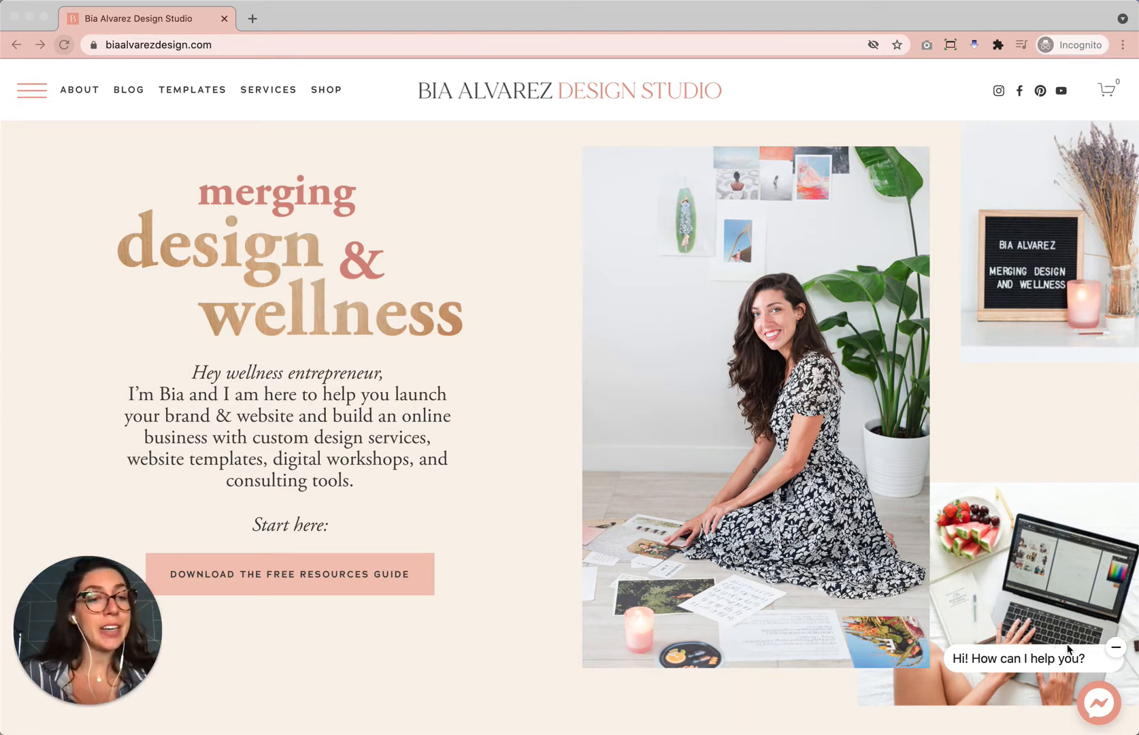
Browse the studio website's homepage and dismiss the chat greeting bubble.
scroll(1073, 623, down, 3)
scroll(1071, 622, down, 3)
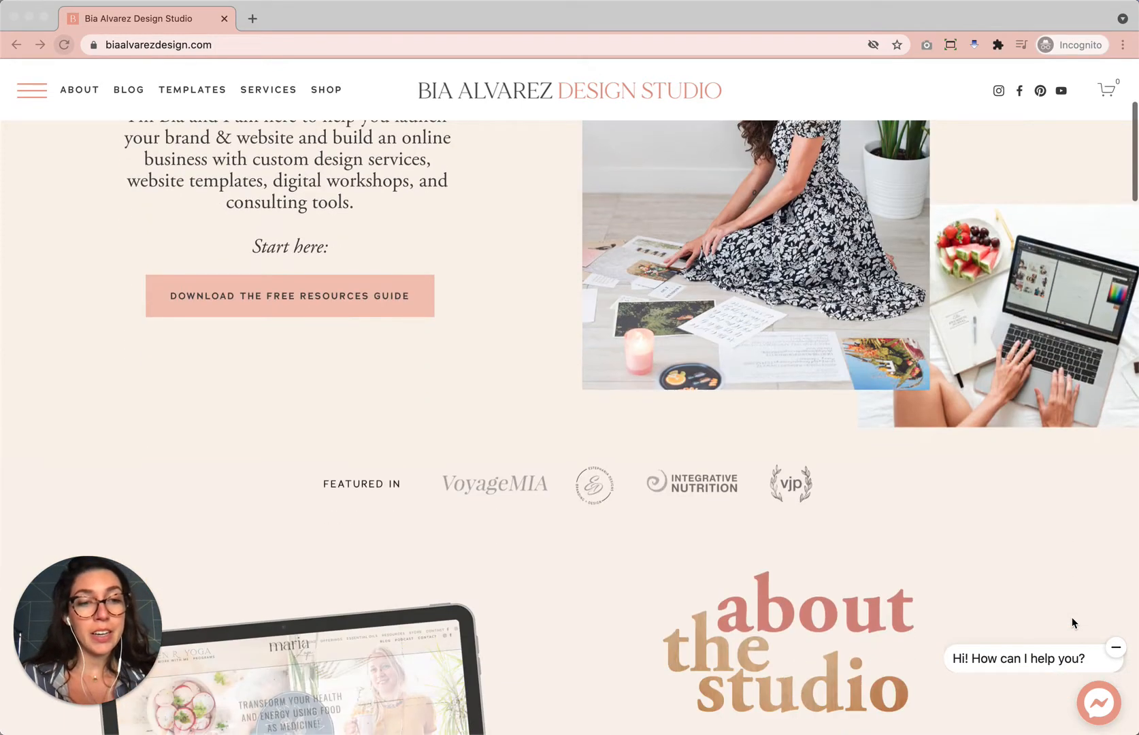
scroll(1070, 620, up, 2)
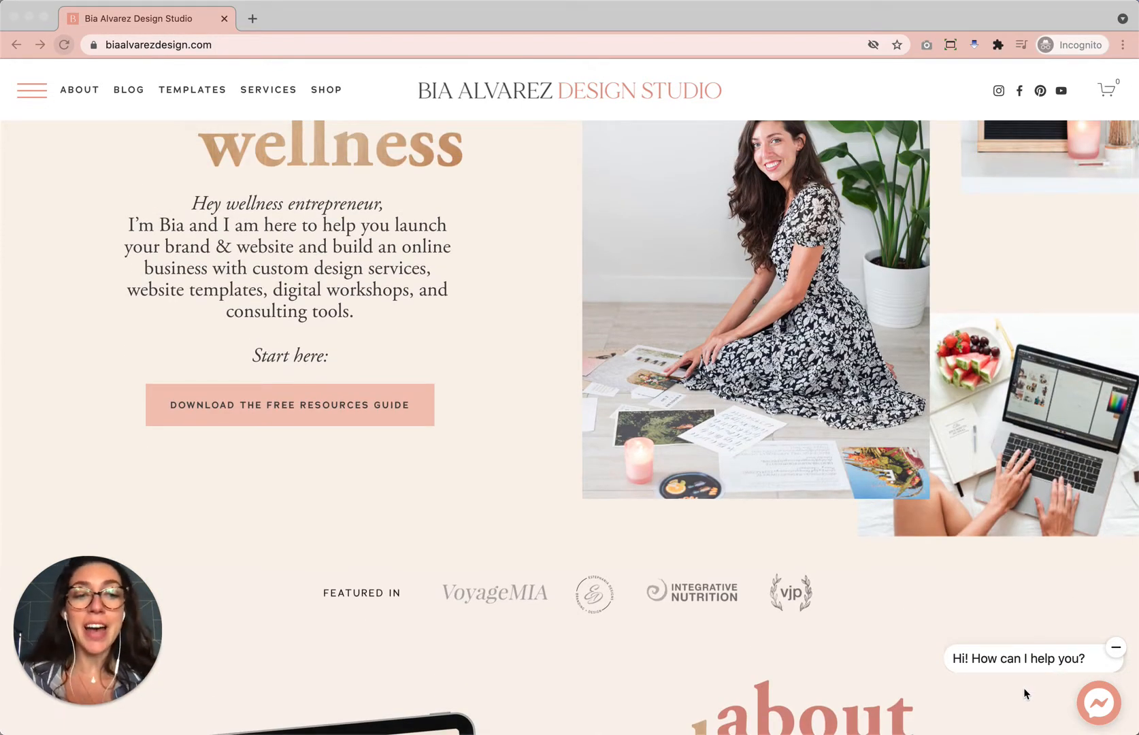
scroll(1024, 693, up, 1)
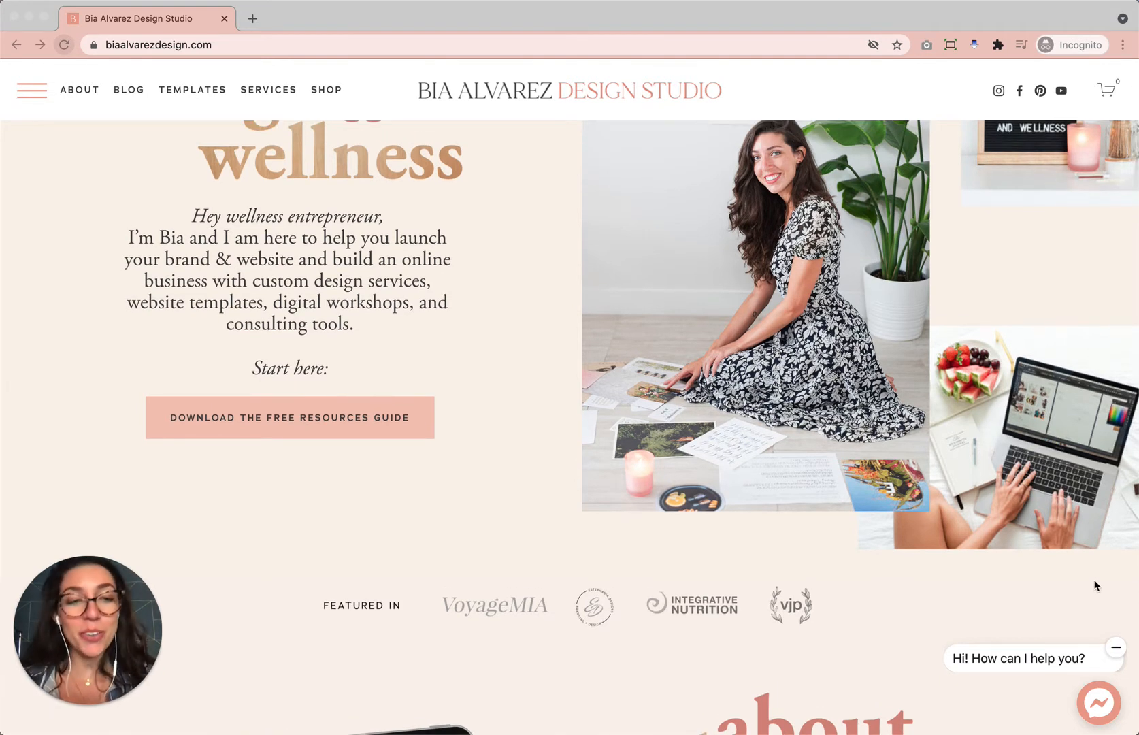
click(1115, 649)
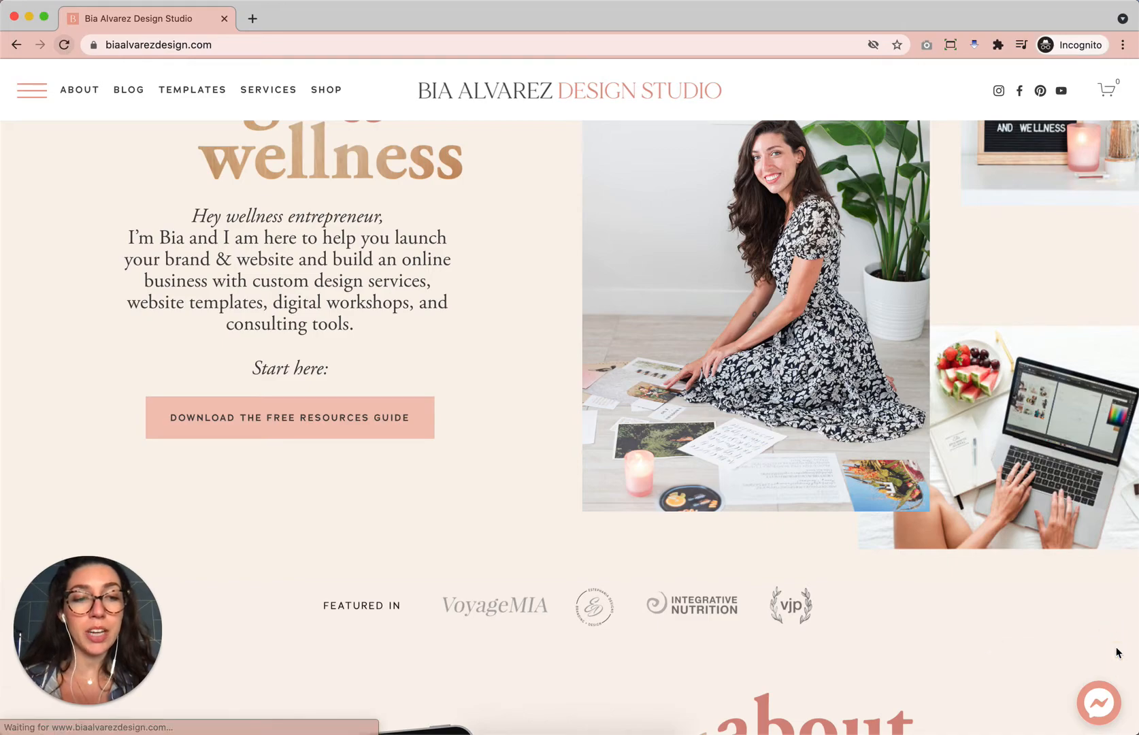
scroll(1076, 582, down, 8)
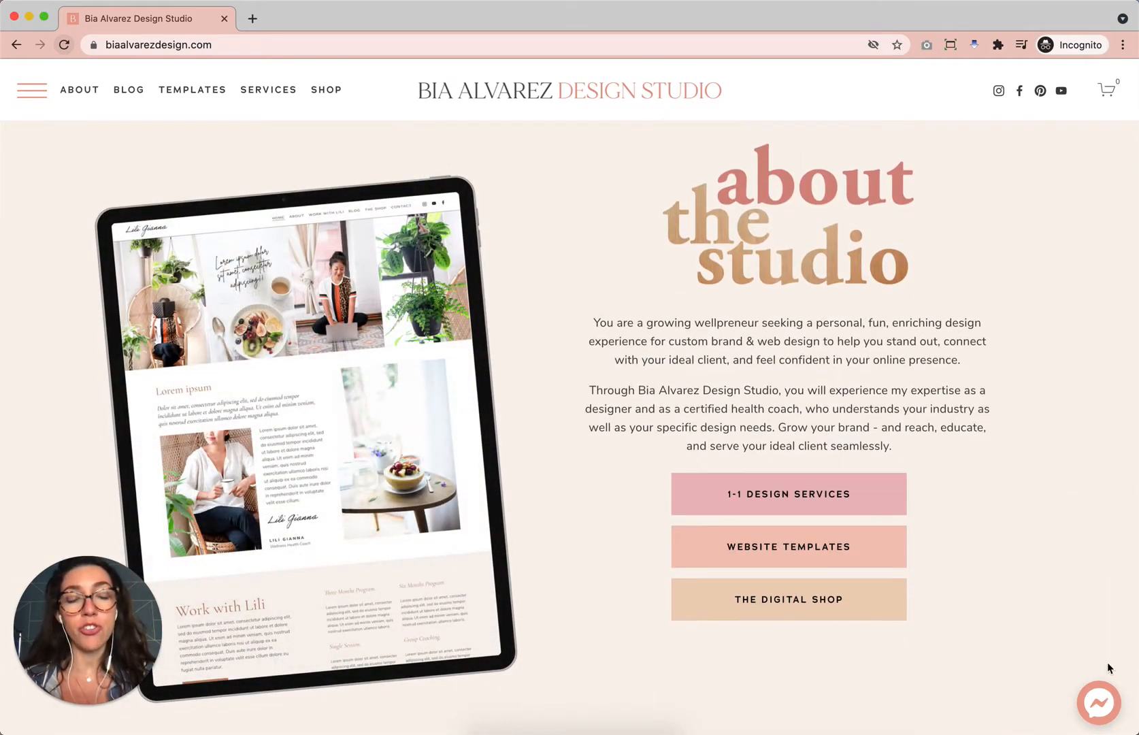
scroll(1052, 626, down, 5)
scroll(1053, 626, up, 15)
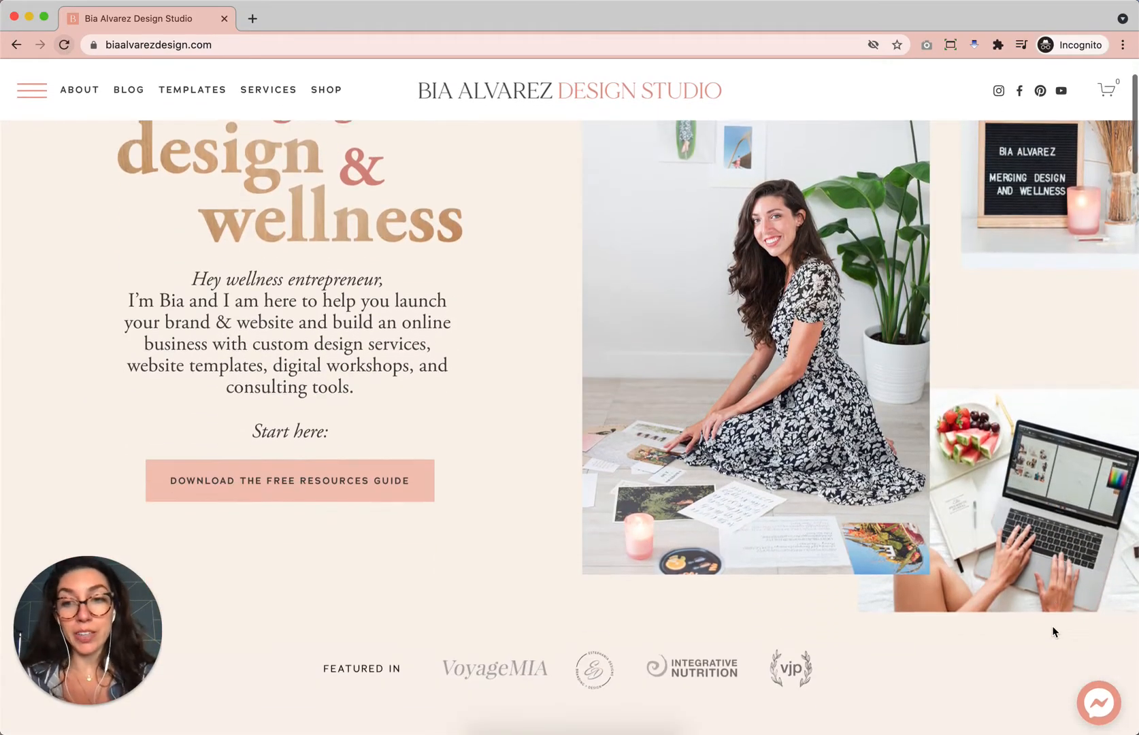
Open the website's Messenger chat widget as a guest and minimize it again.
click(1100, 706)
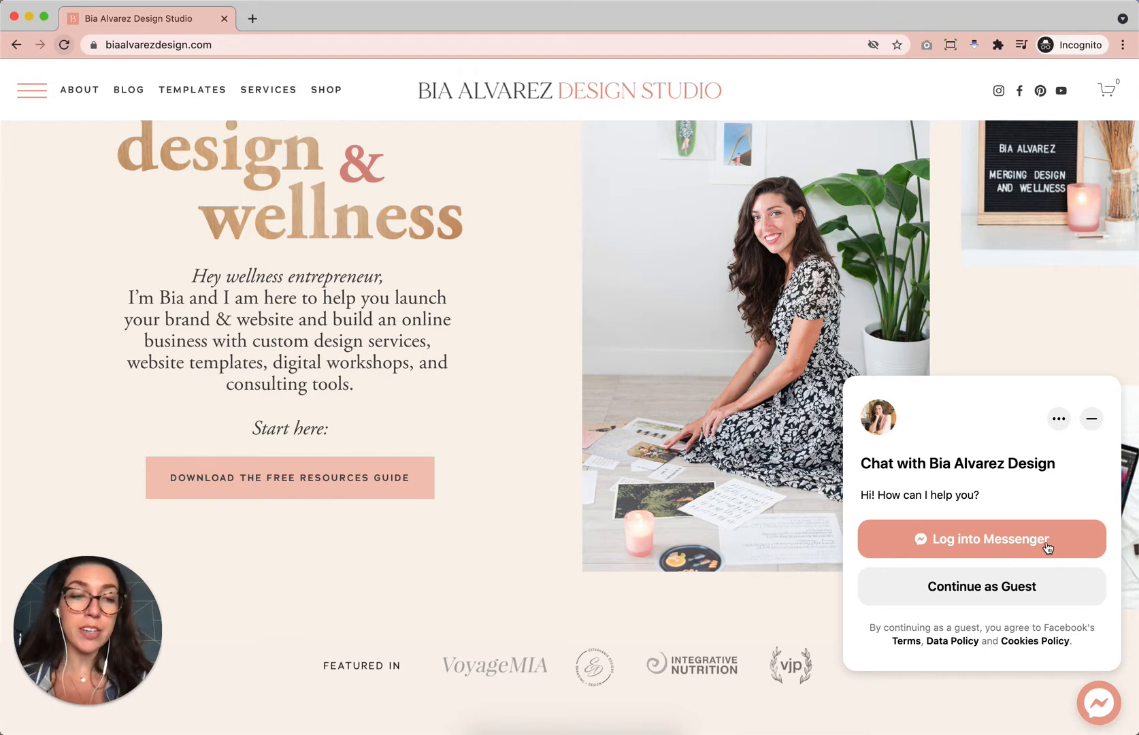
click(1034, 586)
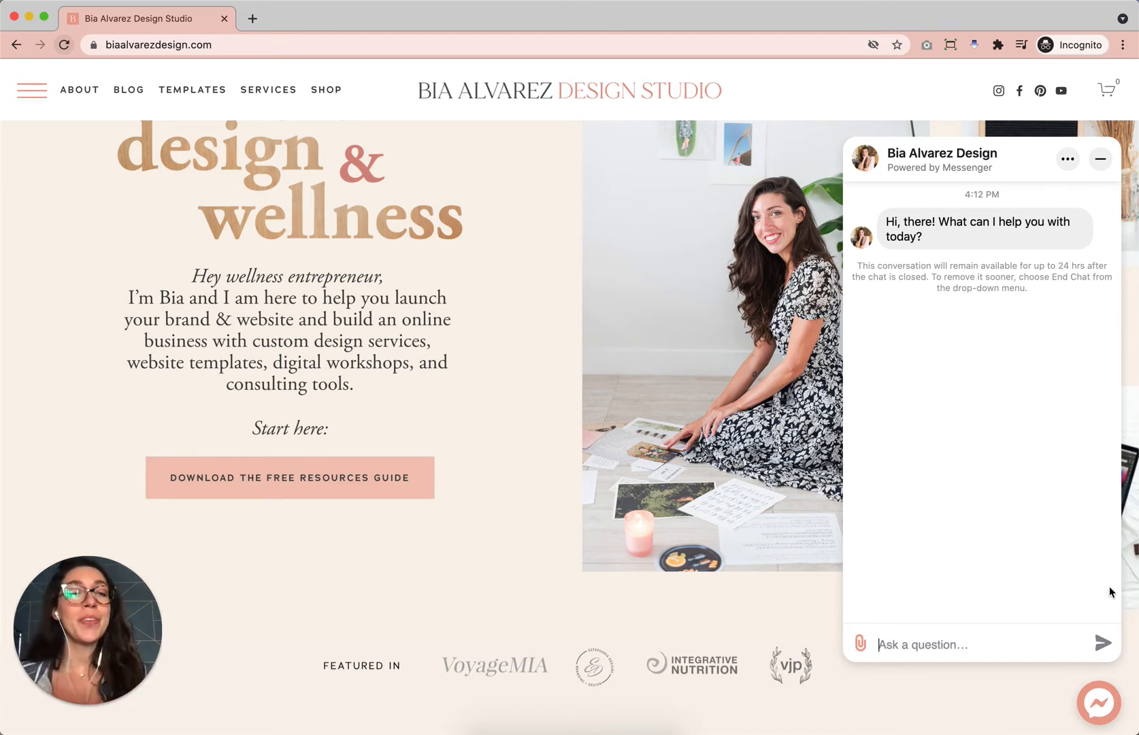
click(1101, 159)
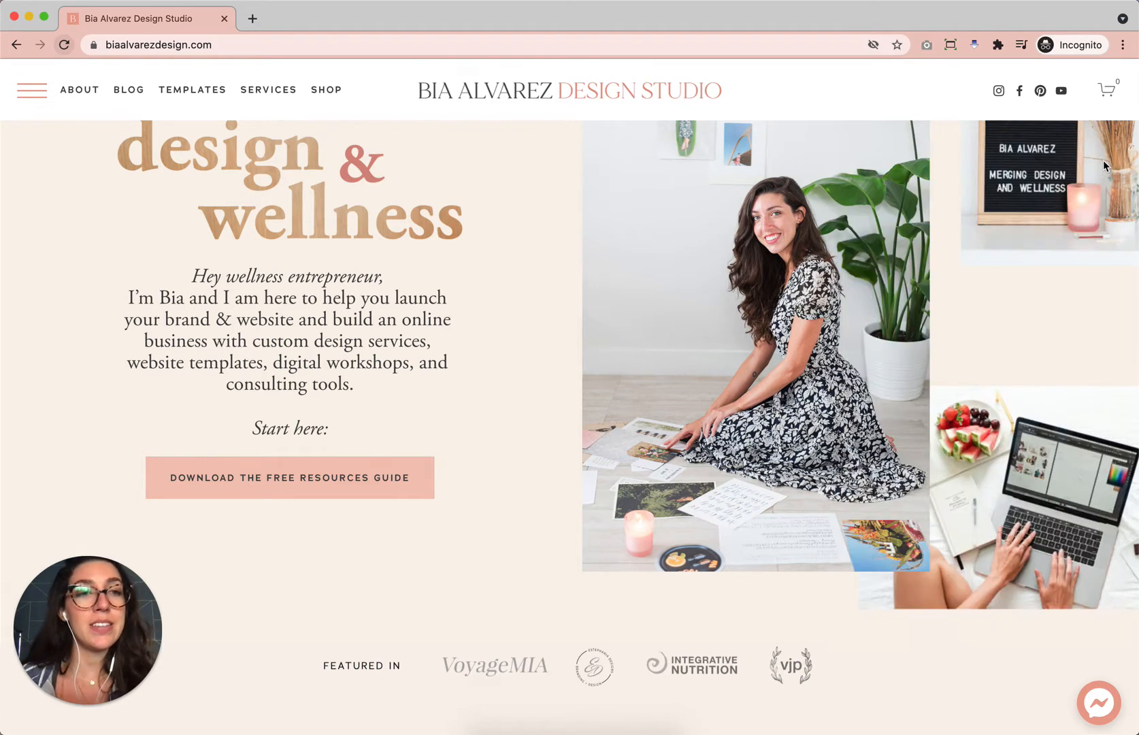
Minimize the incognito window and open the Settings of the Bia Alvarez Design Facebook page.
click(29, 18)
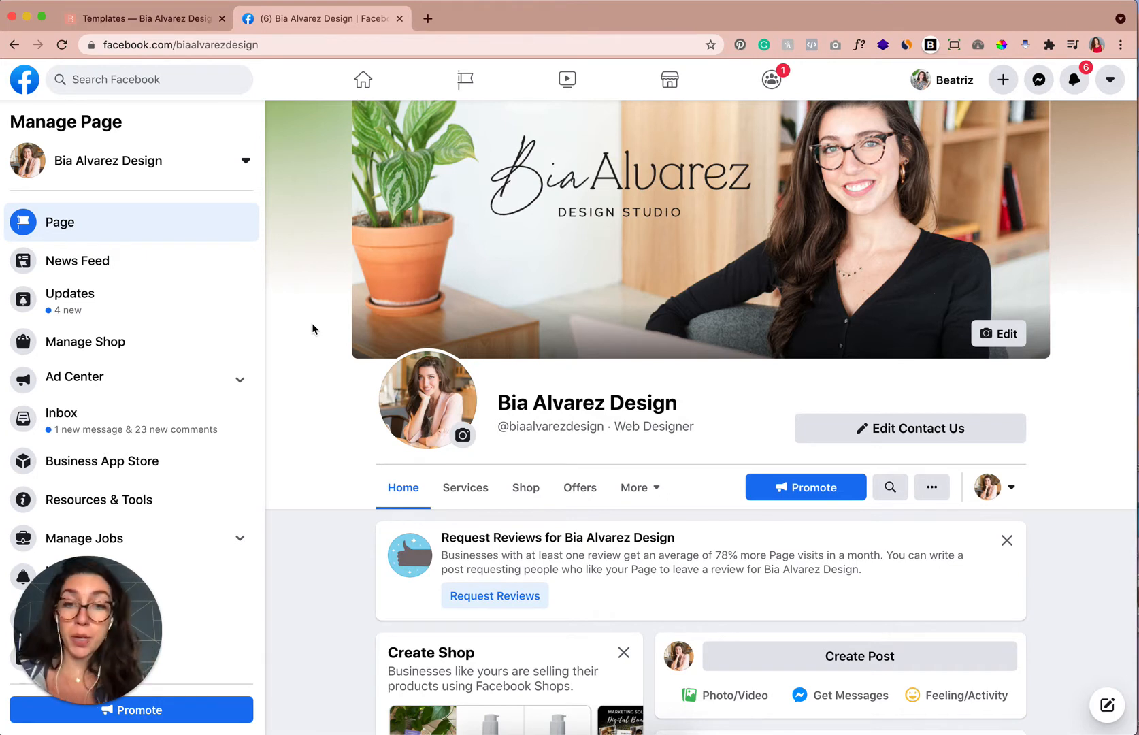
drag(112, 613, 1070, 623)
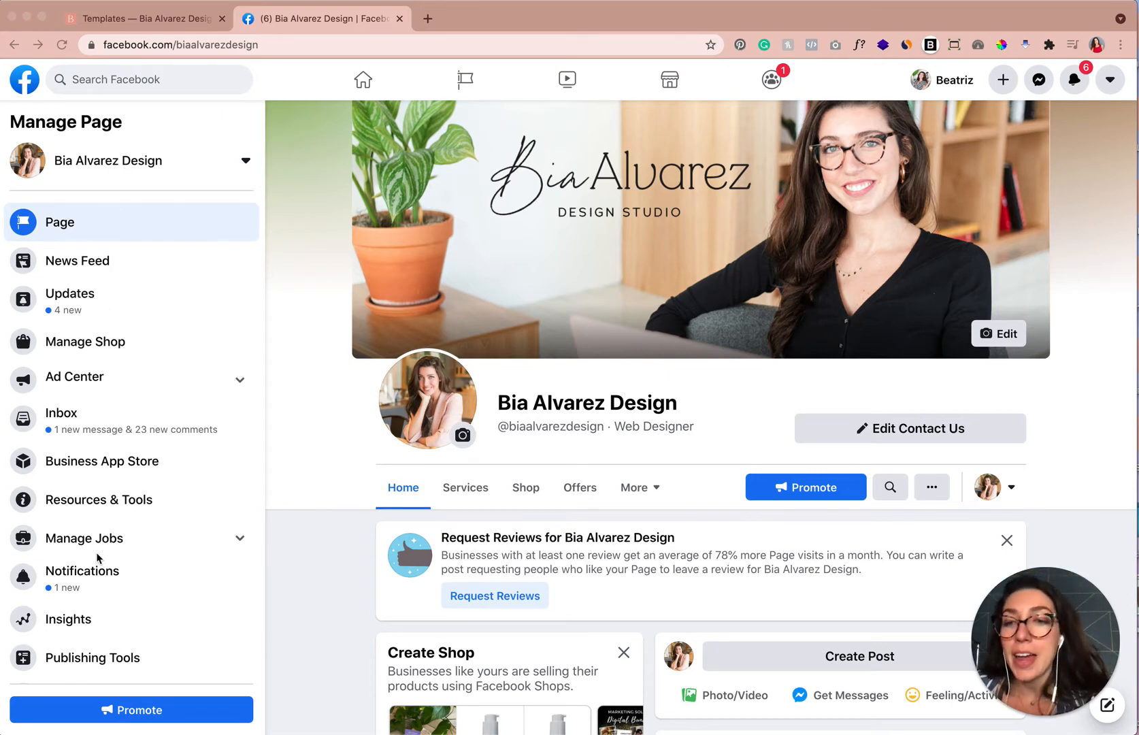
scroll(98, 557, down, 2)
scroll(97, 559, up, 2)
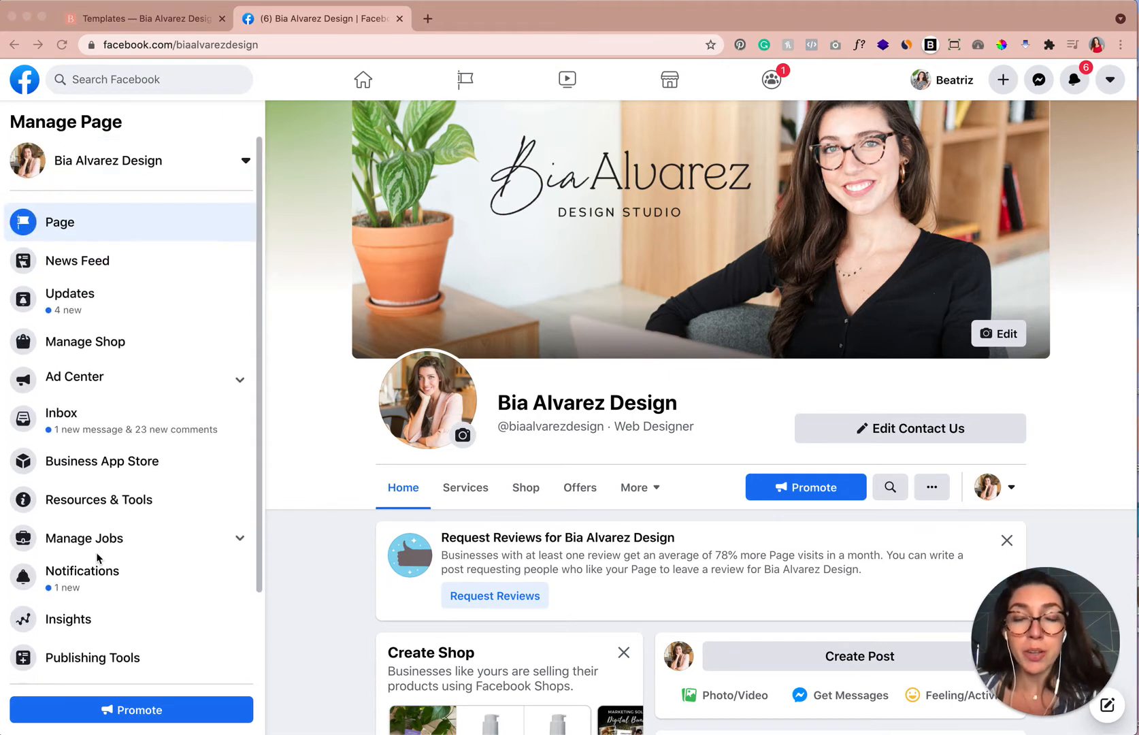
scroll(97, 558, down, 3)
click(69, 669)
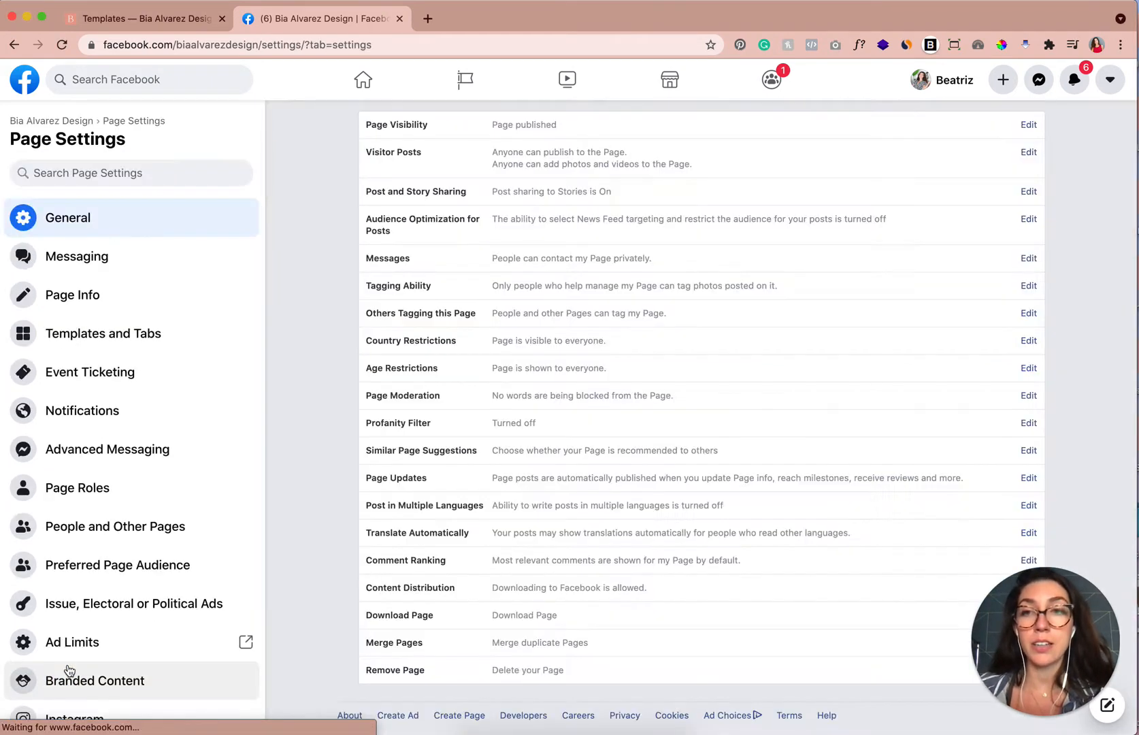
Open the Messaging settings and start adding Messenger to the website.
click(112, 265)
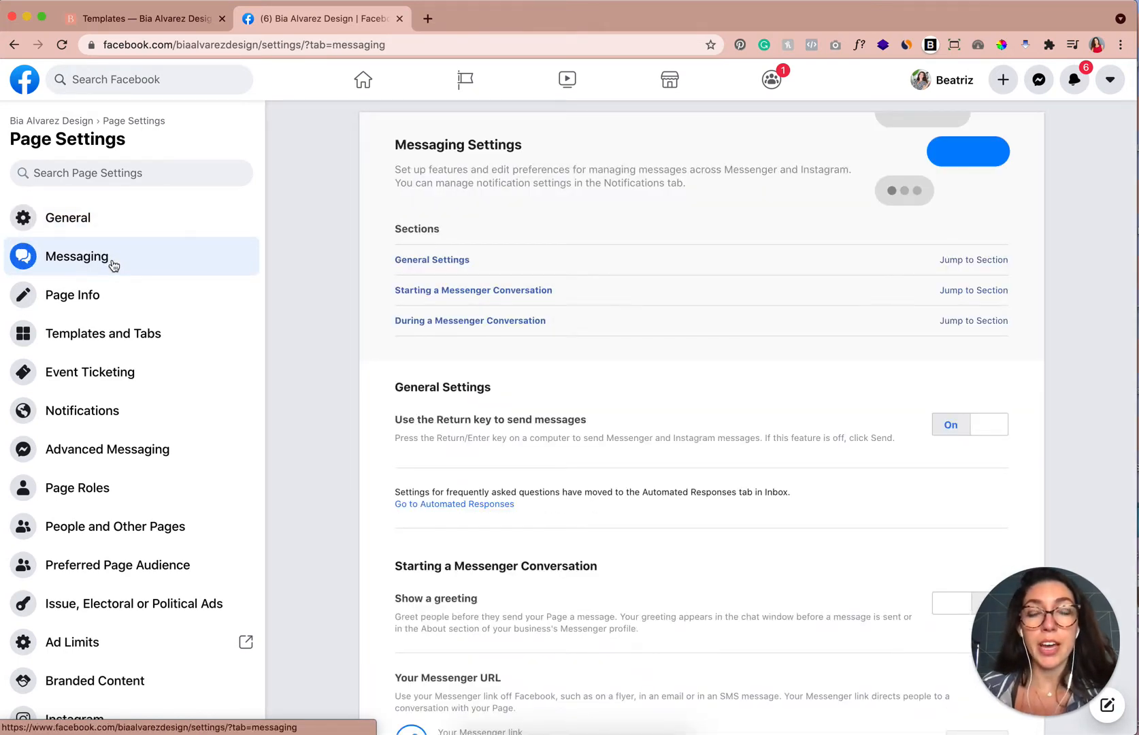
scroll(467, 363, down, 5)
scroll(467, 363, down, 7)
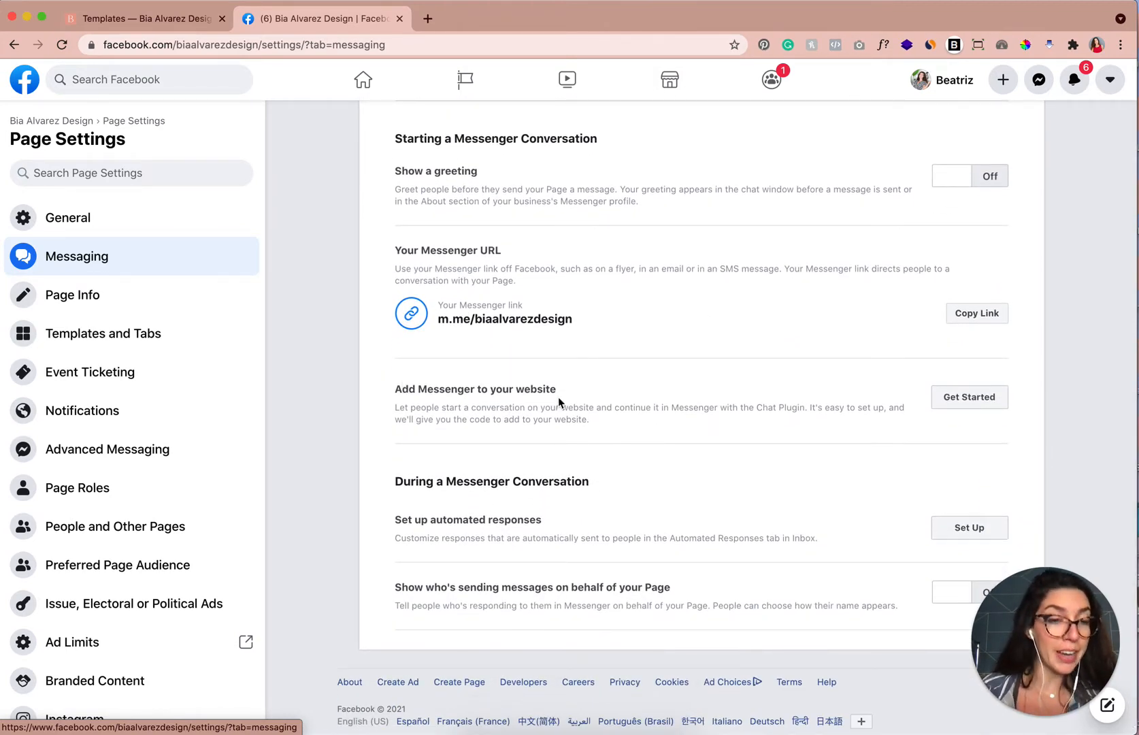
click(967, 398)
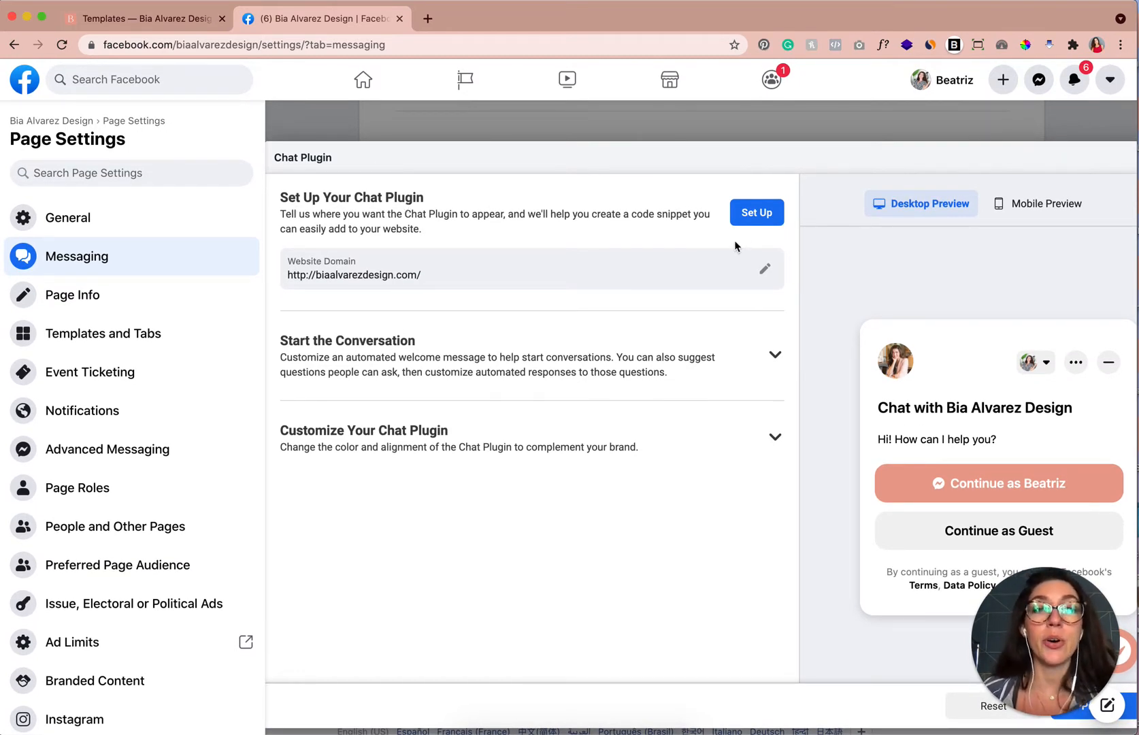
Set up the Chat Plugin with English (US) as language and the page's website domain.
click(753, 216)
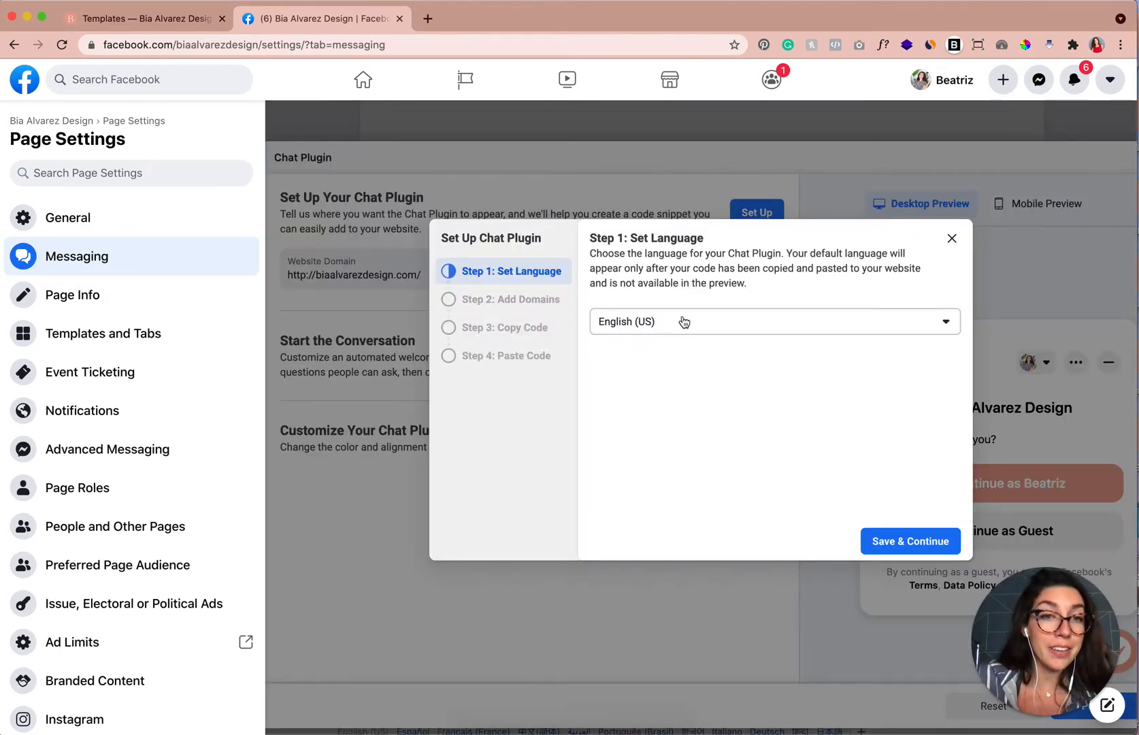
click(882, 542)
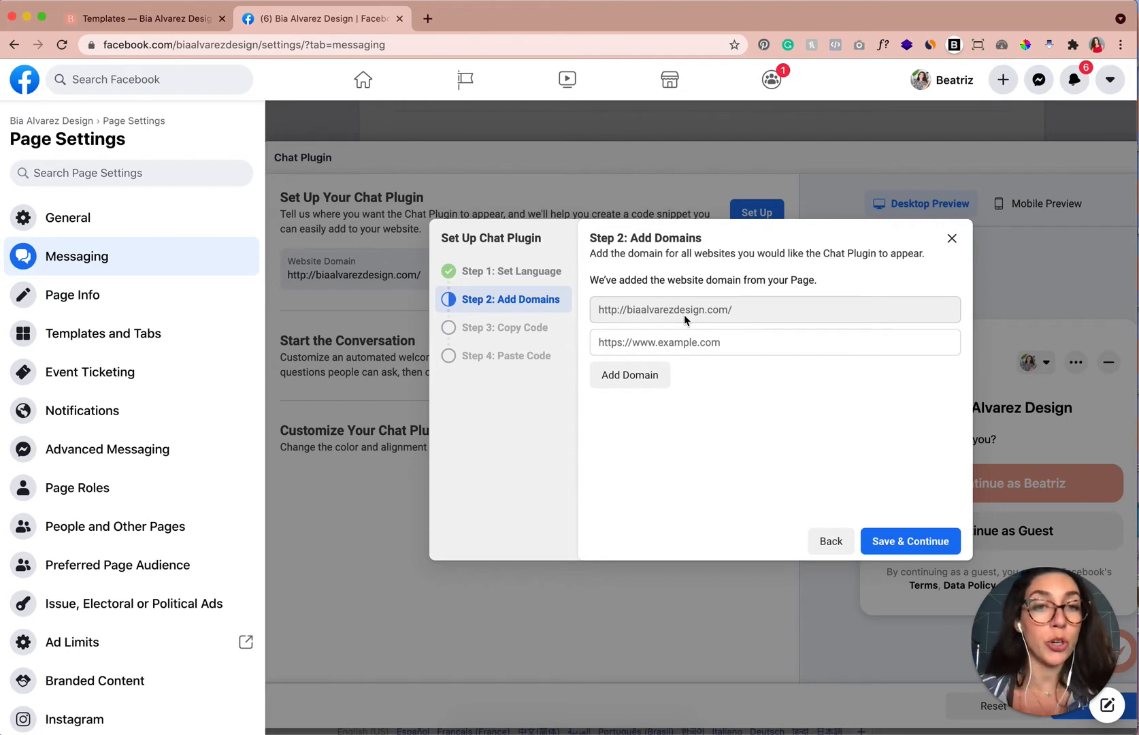
click(902, 543)
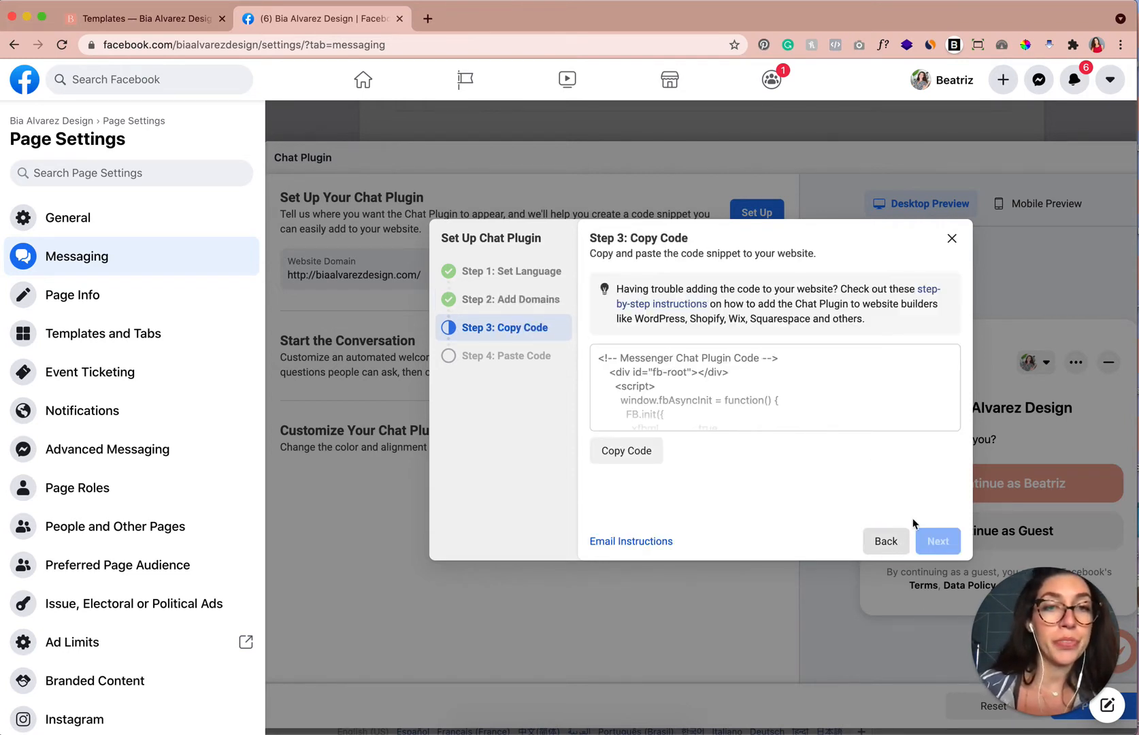
Copy the Messenger Chat Plugin code and advance to the paste-code step.
scroll(699, 389, down, 10)
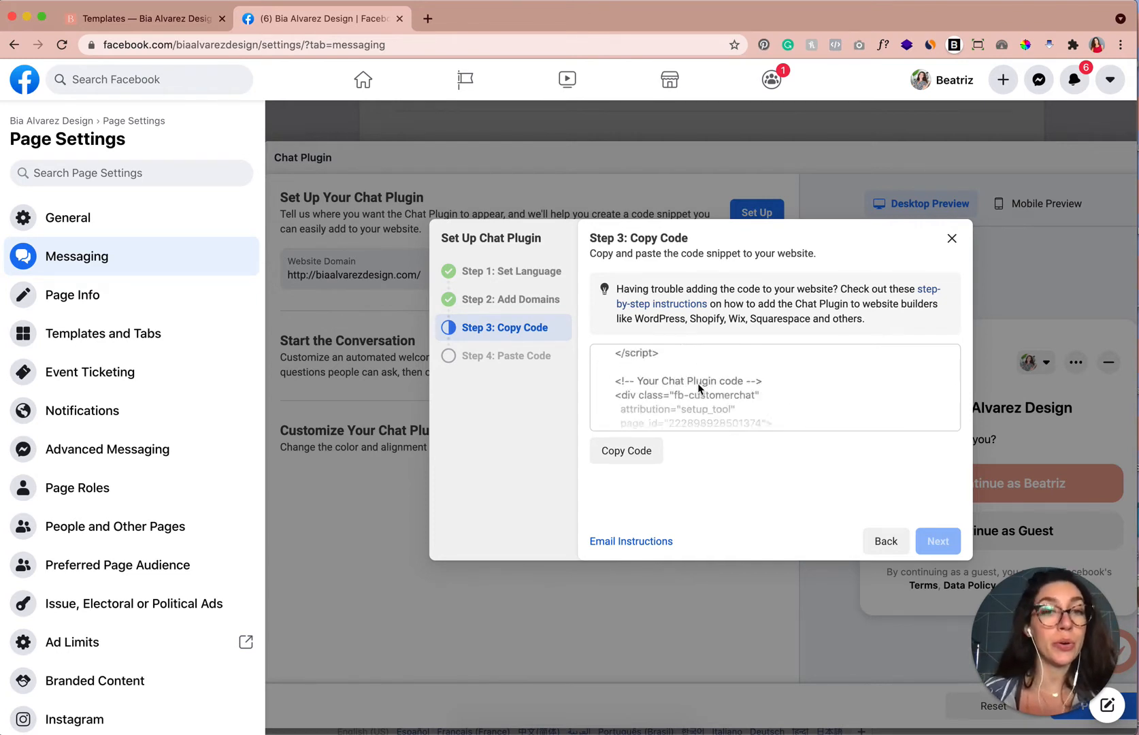
scroll(699, 389, up, 3)
scroll(699, 389, up, 10)
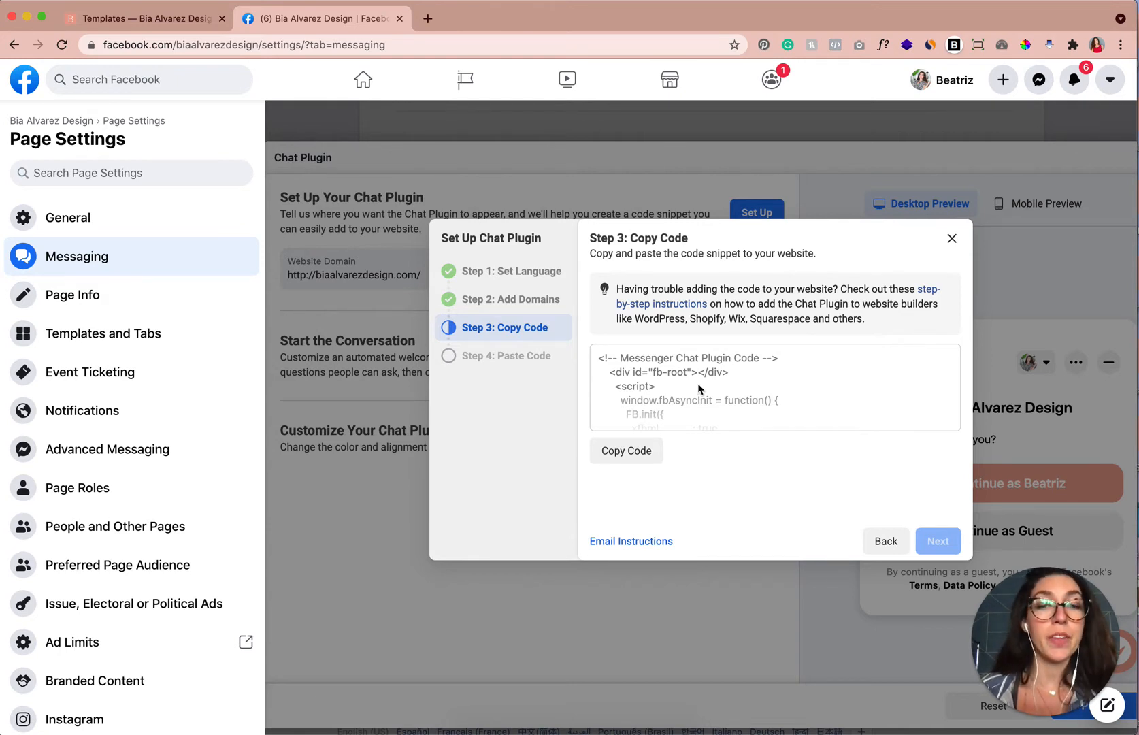
click(626, 454)
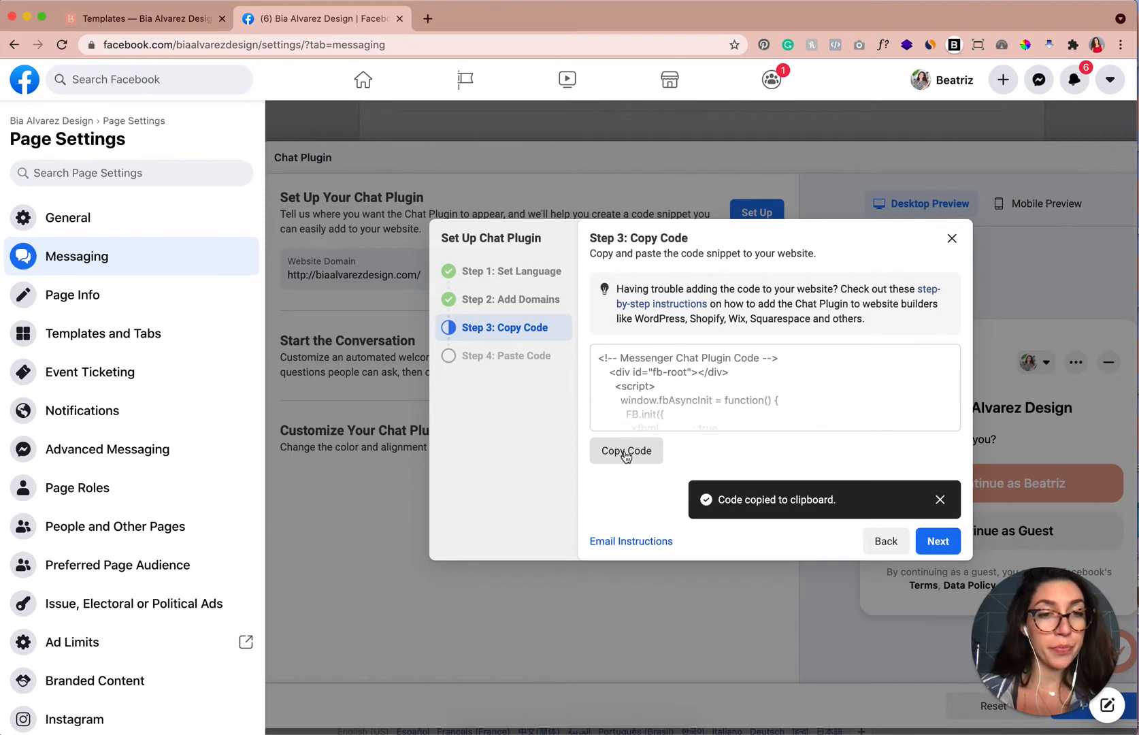
click(937, 541)
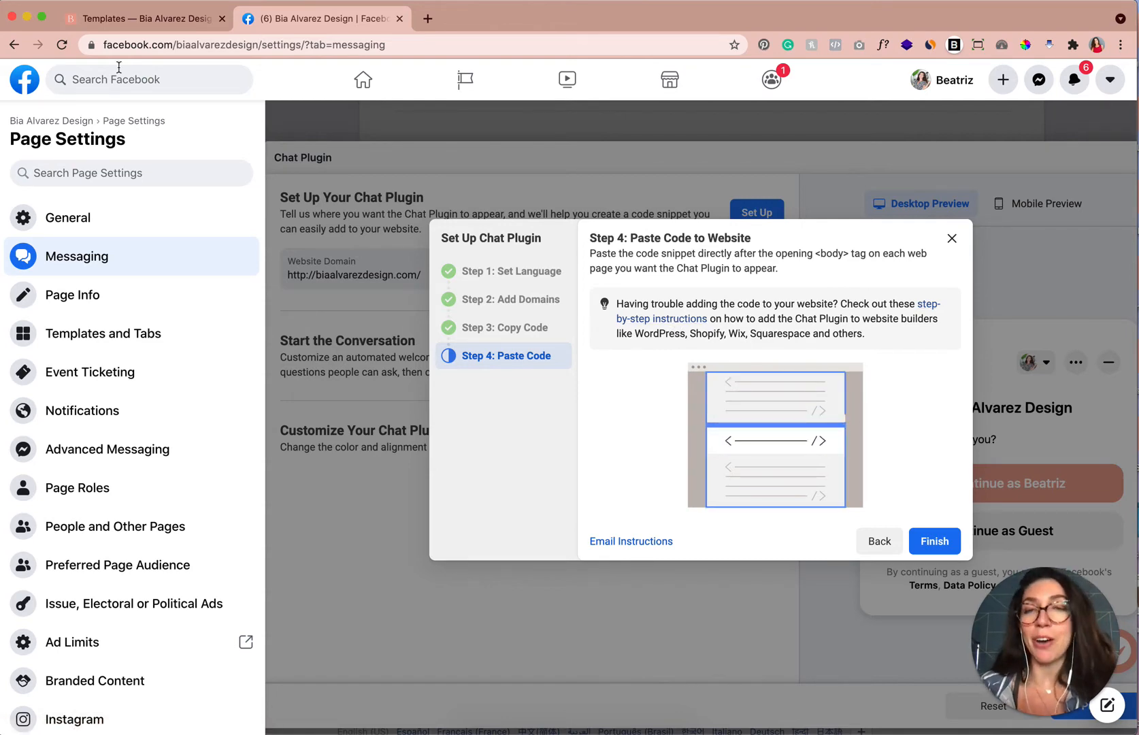
Switch to the Squarespace tab and open the Bia Alvarez Design Studio site from the account dashboard.
click(152, 22)
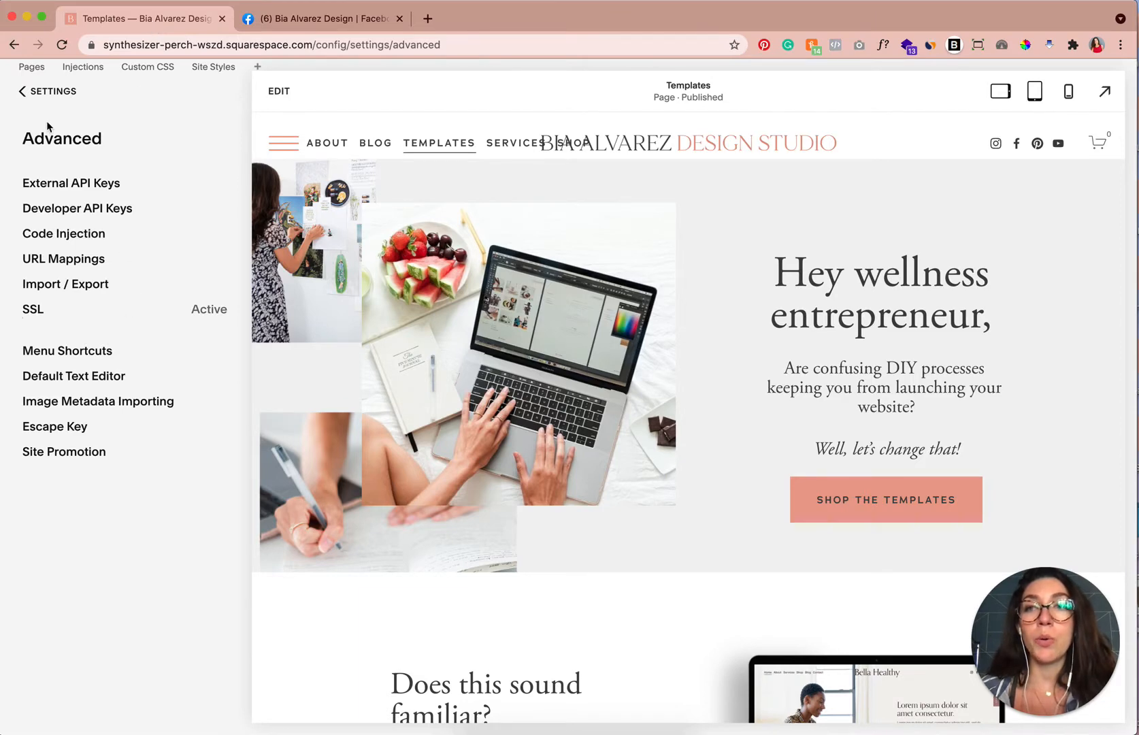
click(28, 94)
click(28, 95)
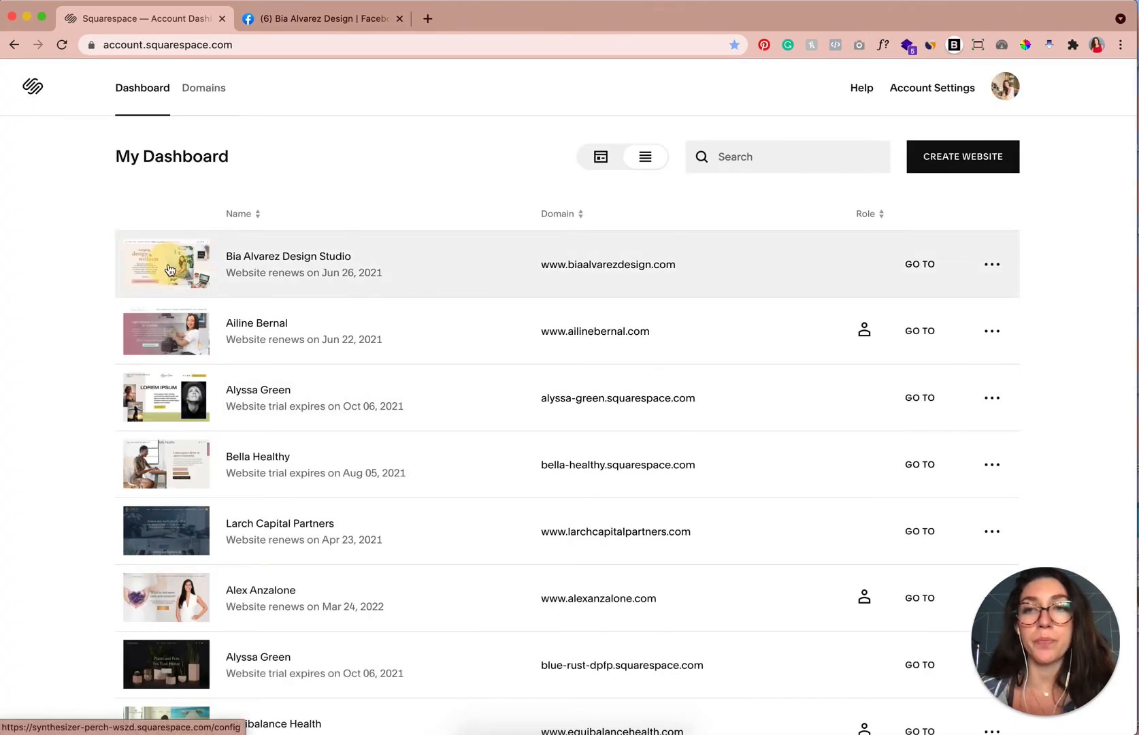
click(171, 274)
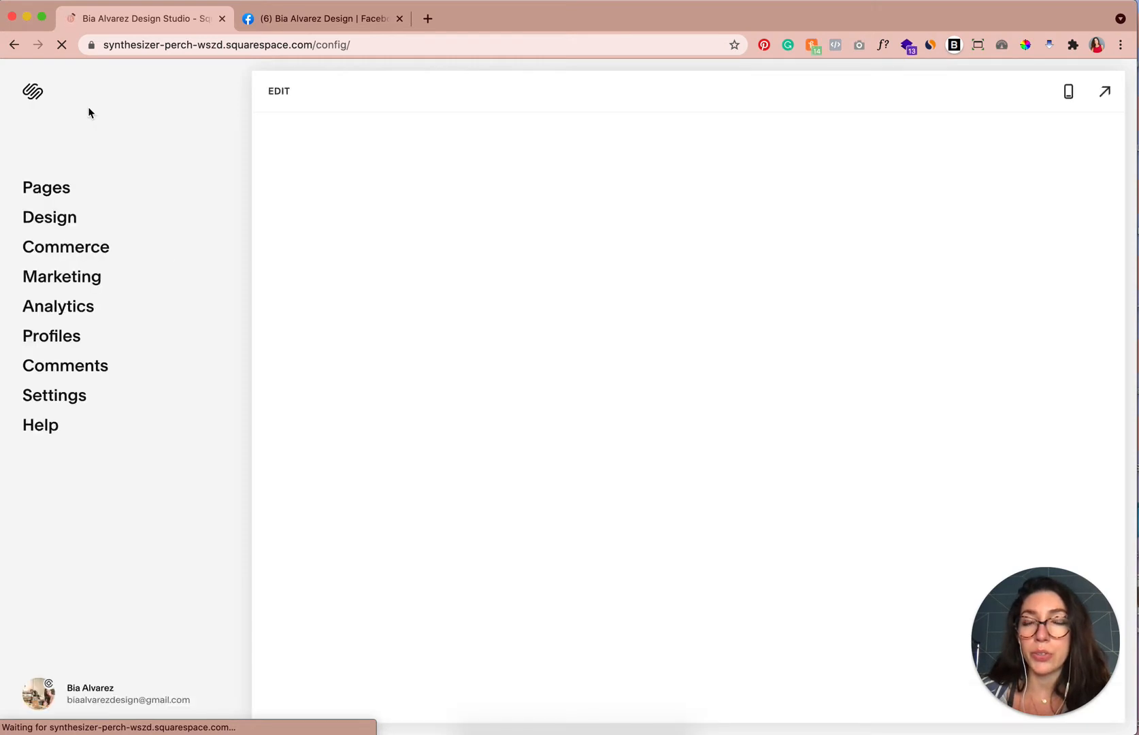
Open the site's Code Injection settings under Advanced settings.
click(68, 400)
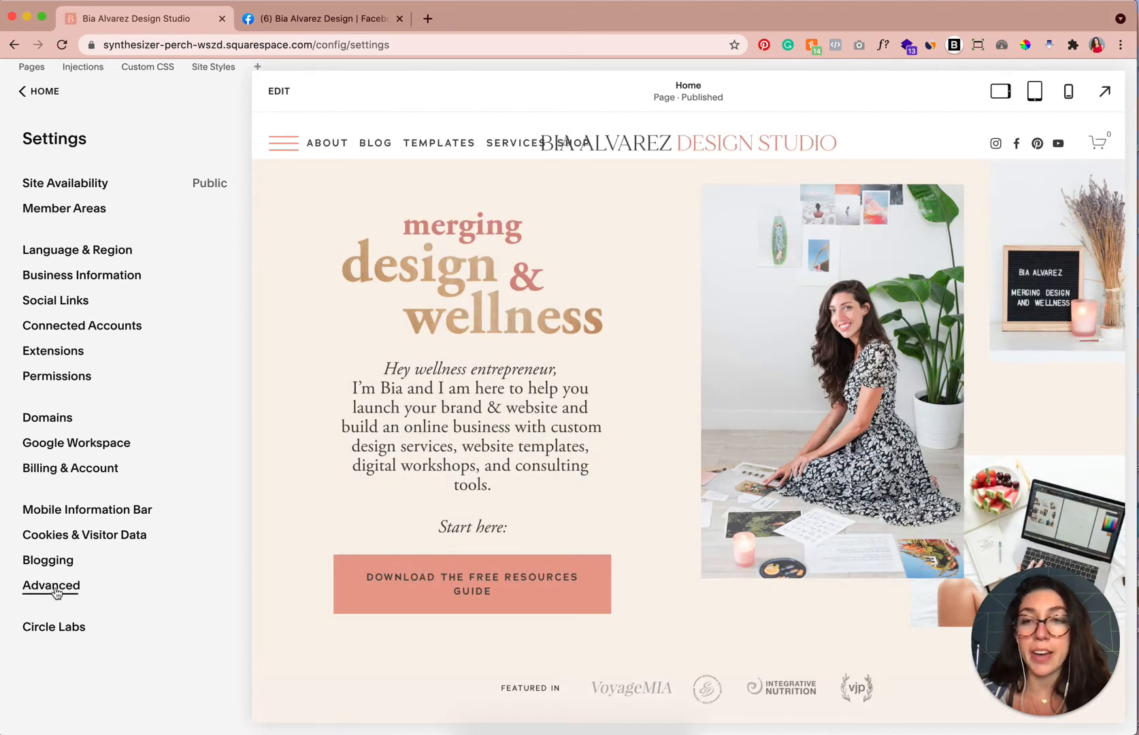
click(57, 594)
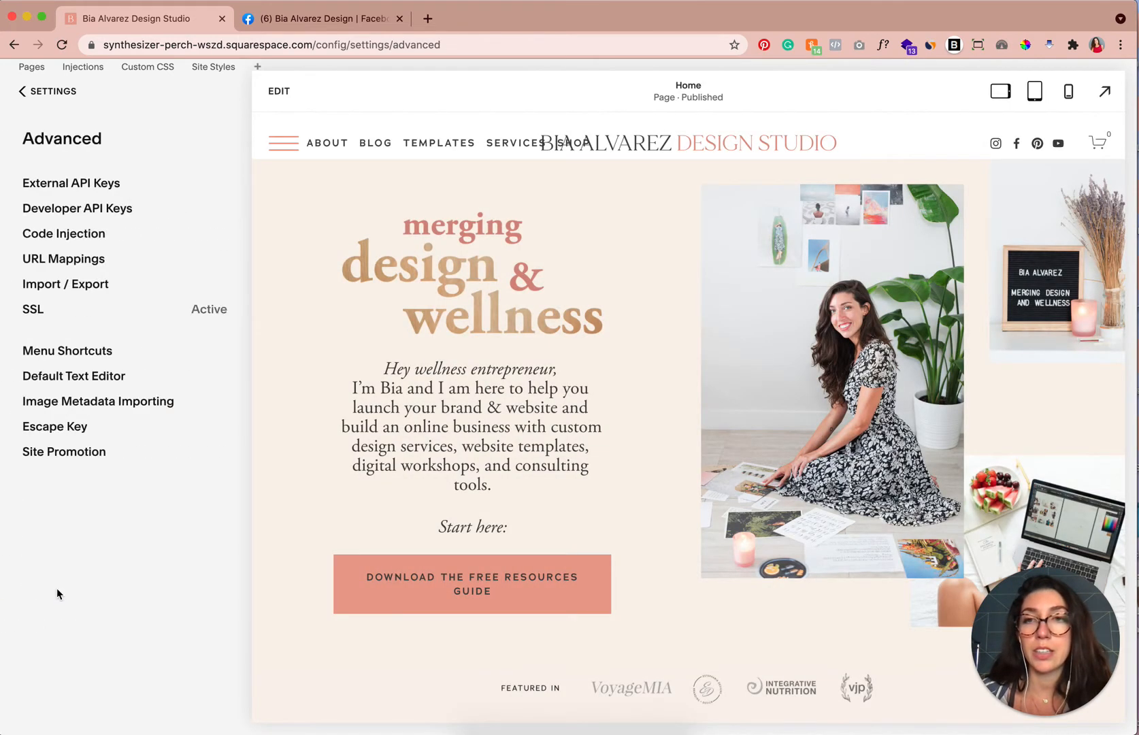
click(80, 234)
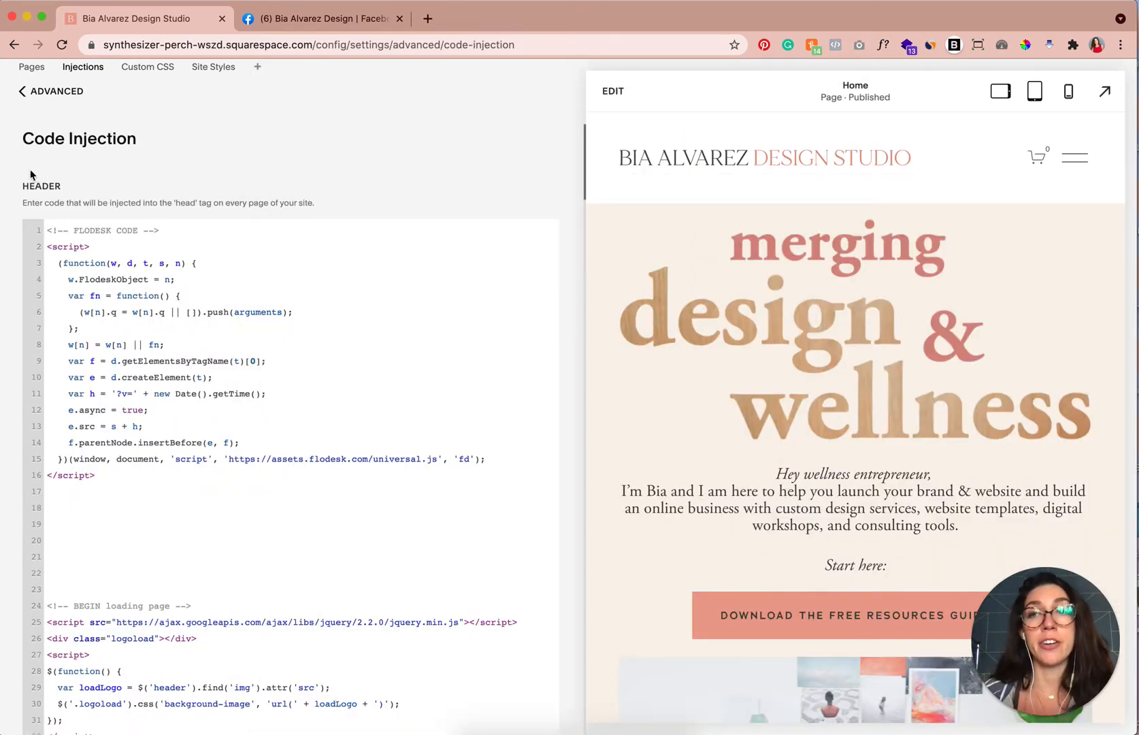
Examine the footer code injection for the place of the Messenger chat plugin code.
scroll(9, 273, down, 5)
scroll(10, 272, down, 15)
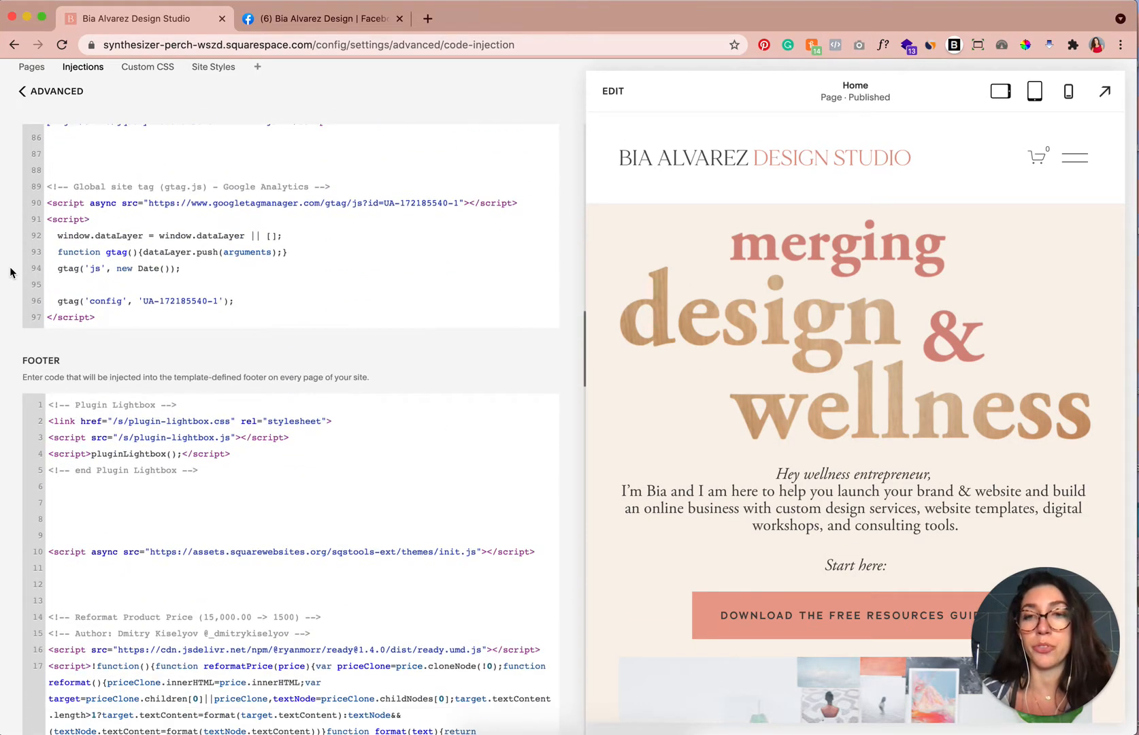
scroll(10, 272, down, 3)
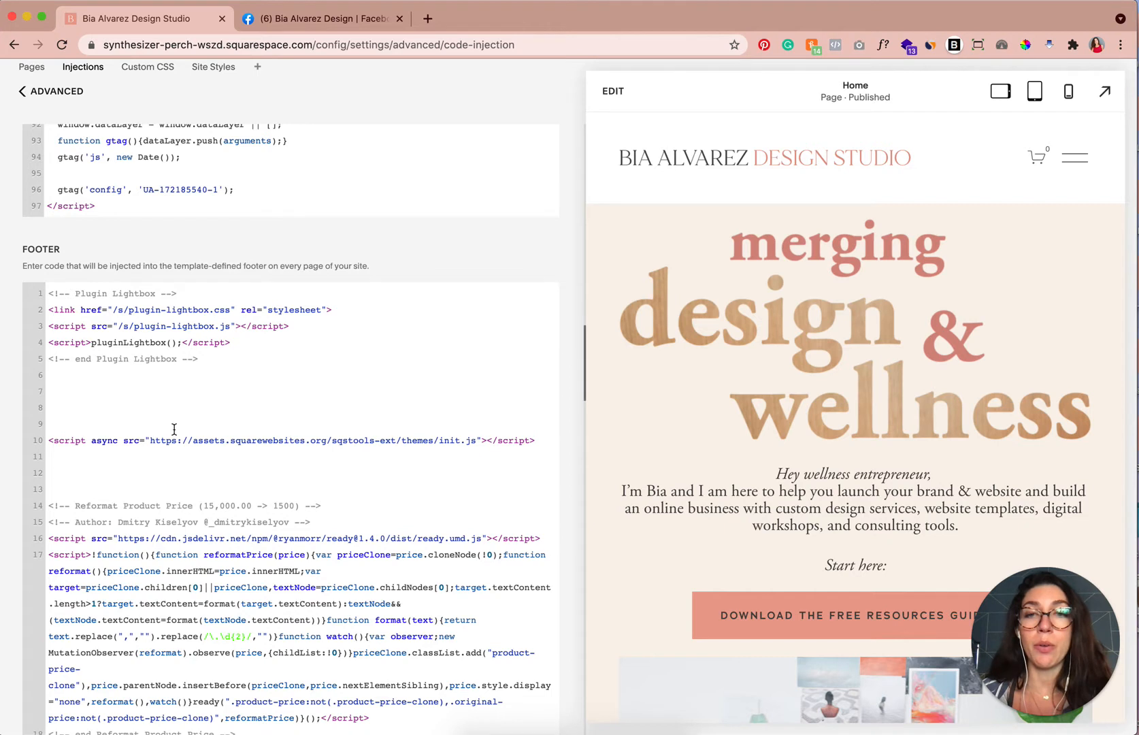
scroll(14, 335, down, 3)
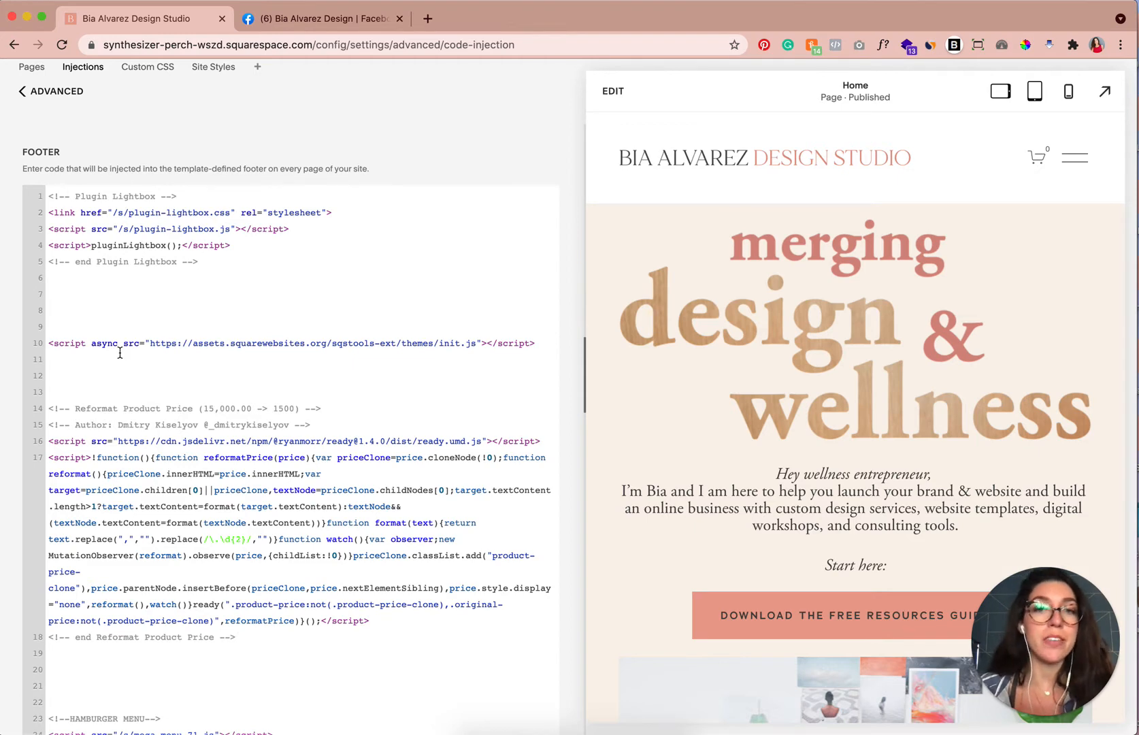
scroll(124, 484, down, 1)
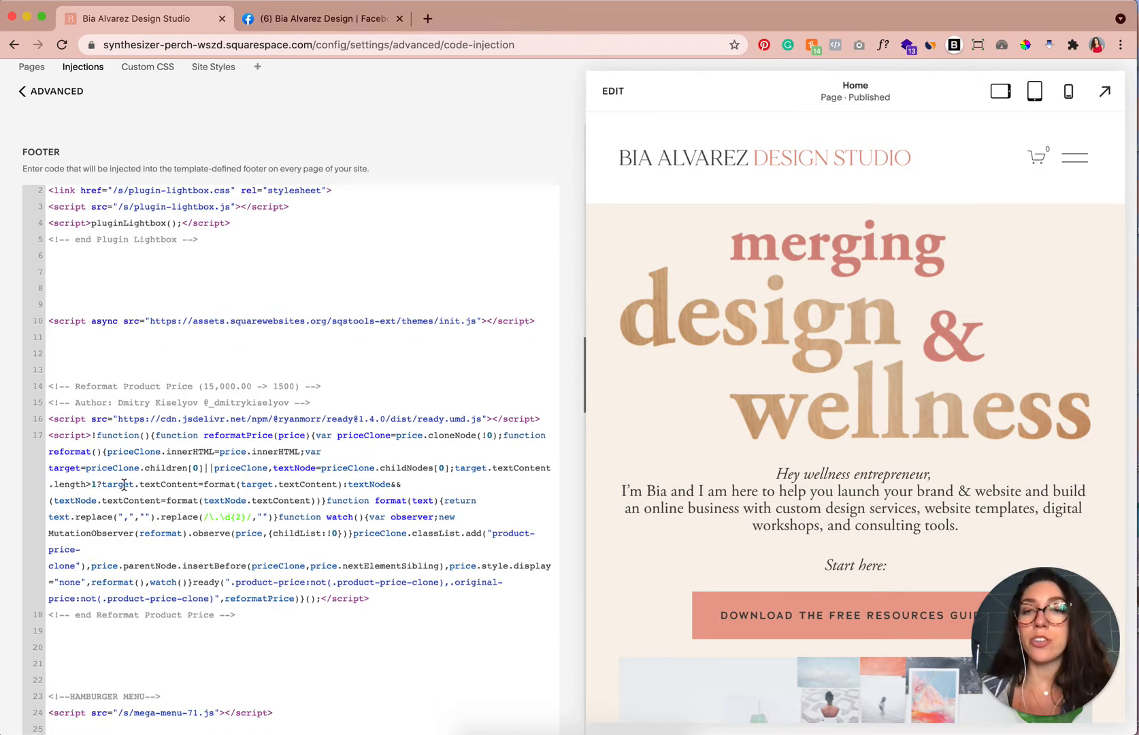
scroll(109, 476, down, 3)
scroll(113, 530, down, 8)
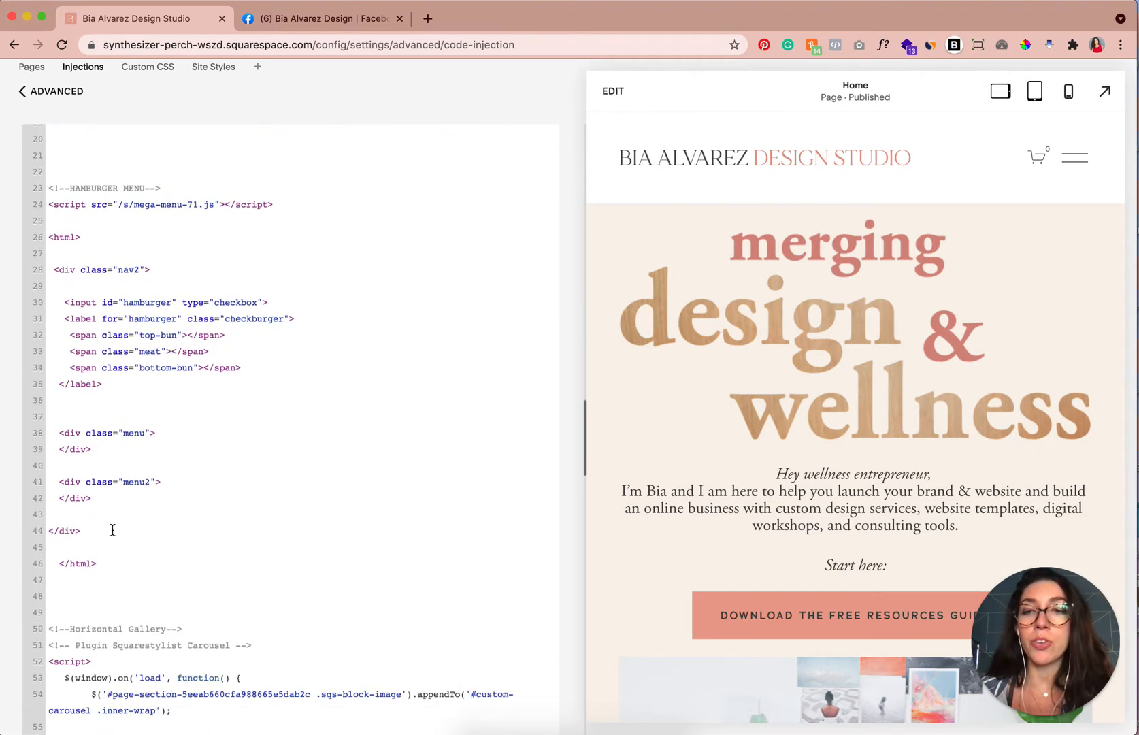
scroll(113, 530, down, 15)
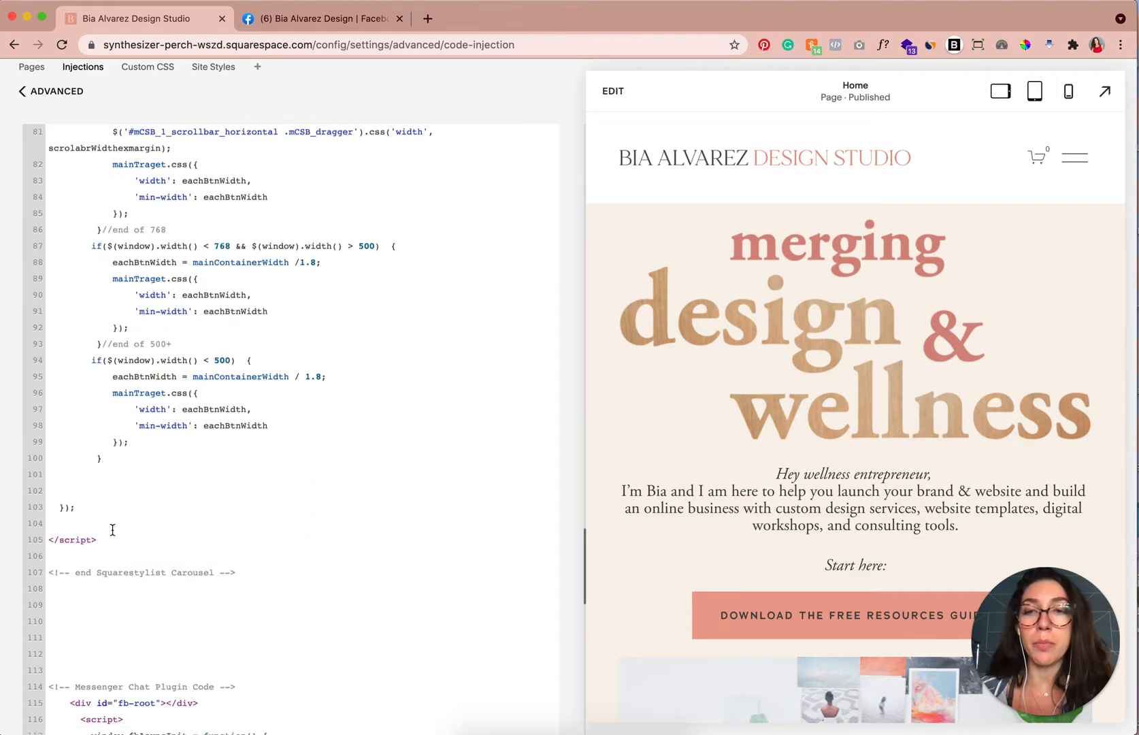
Replace the Messenger Chat Plugin code at the end of the footer injection with a freshly pasted copy and save.
scroll(112, 529, down, 5)
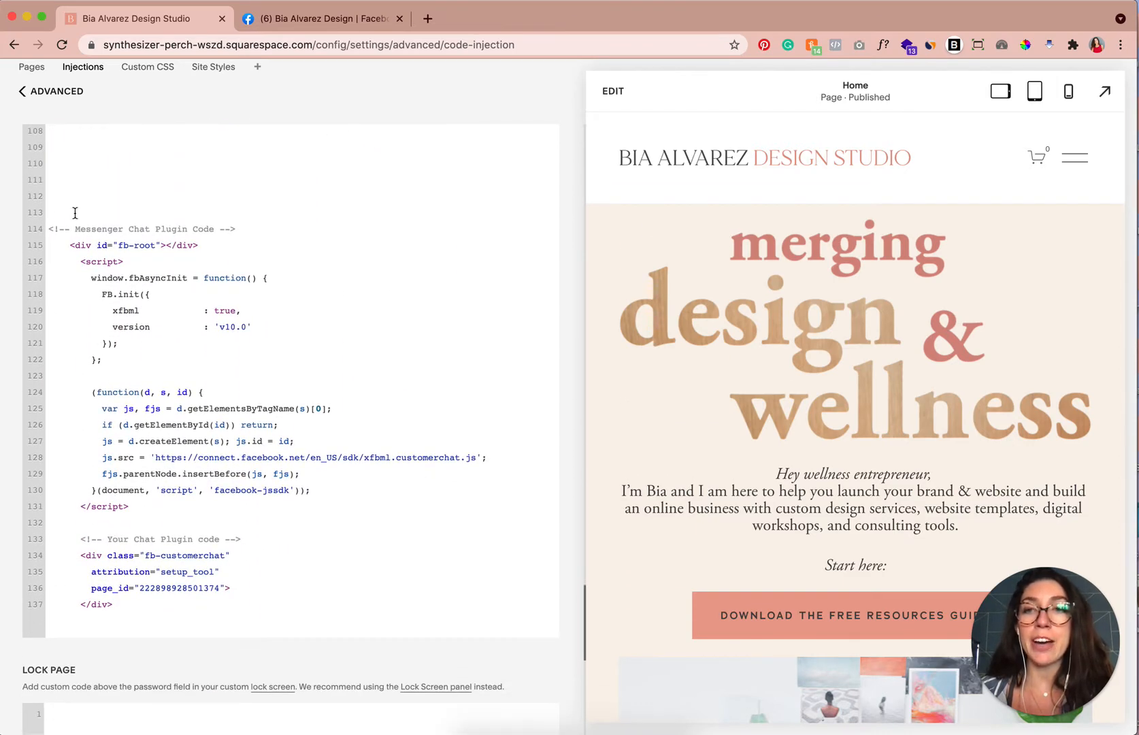
drag(121, 602, 35, 217)
key(super+c)
key(BackSpace)
scroll(132, 217, up, 1)
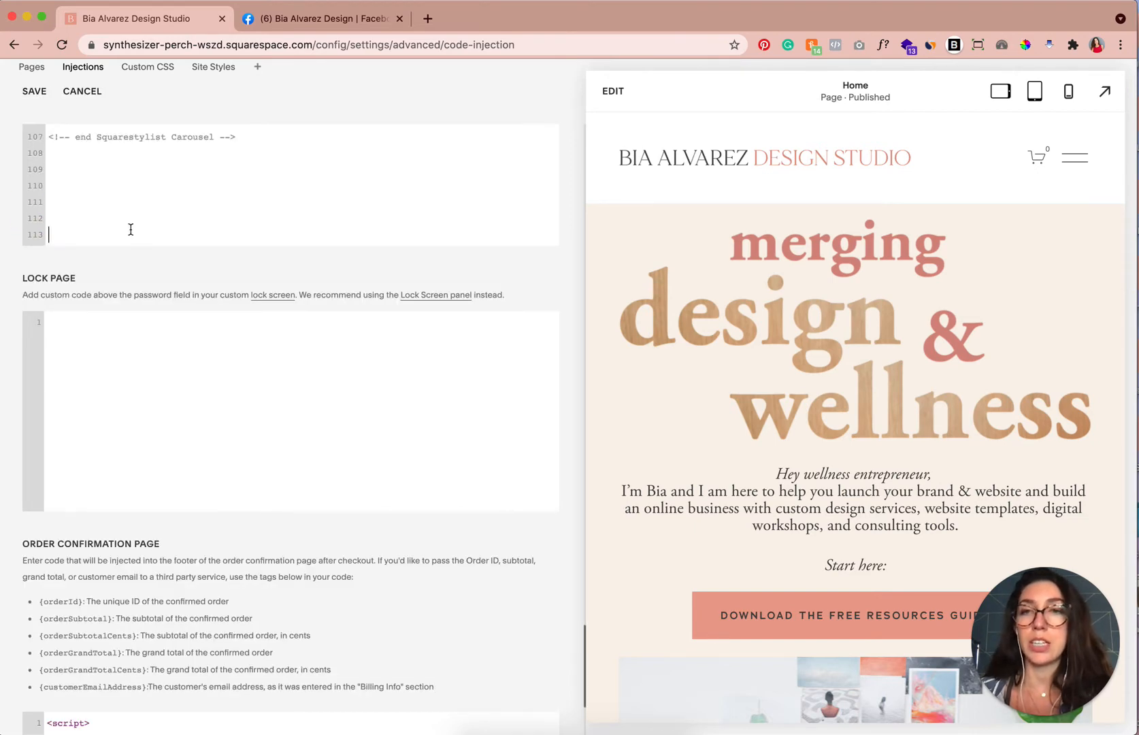
scroll(9, 185, up, 3)
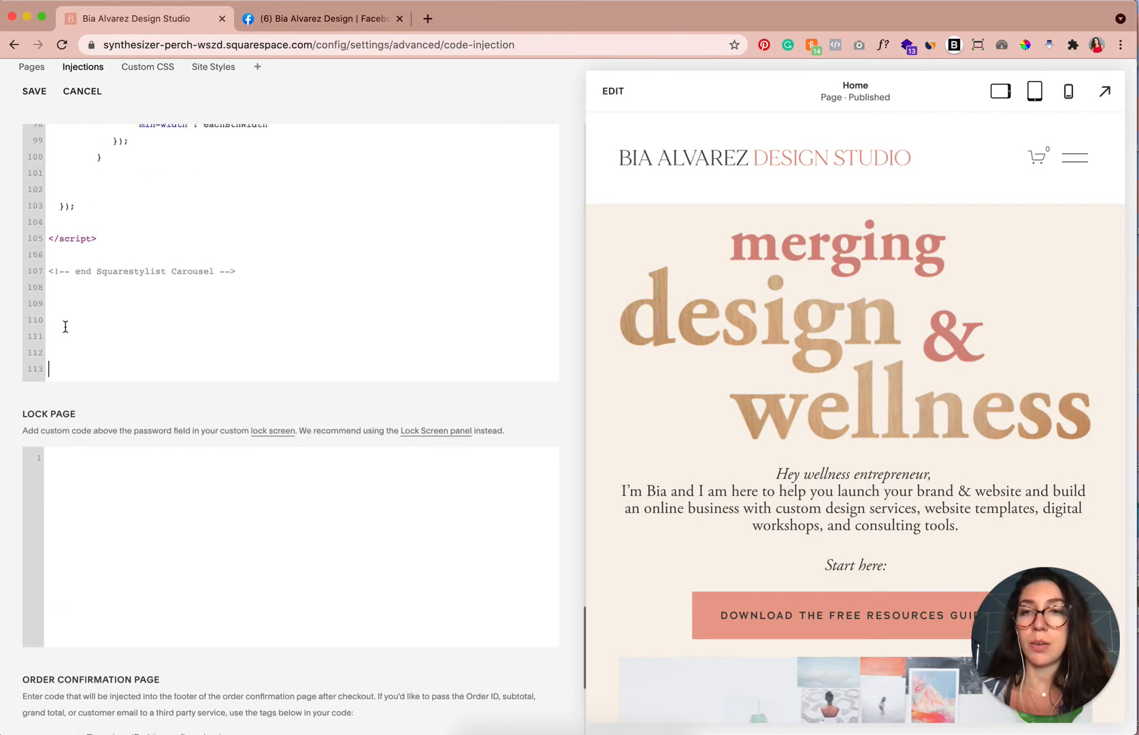
right_click(55, 365)
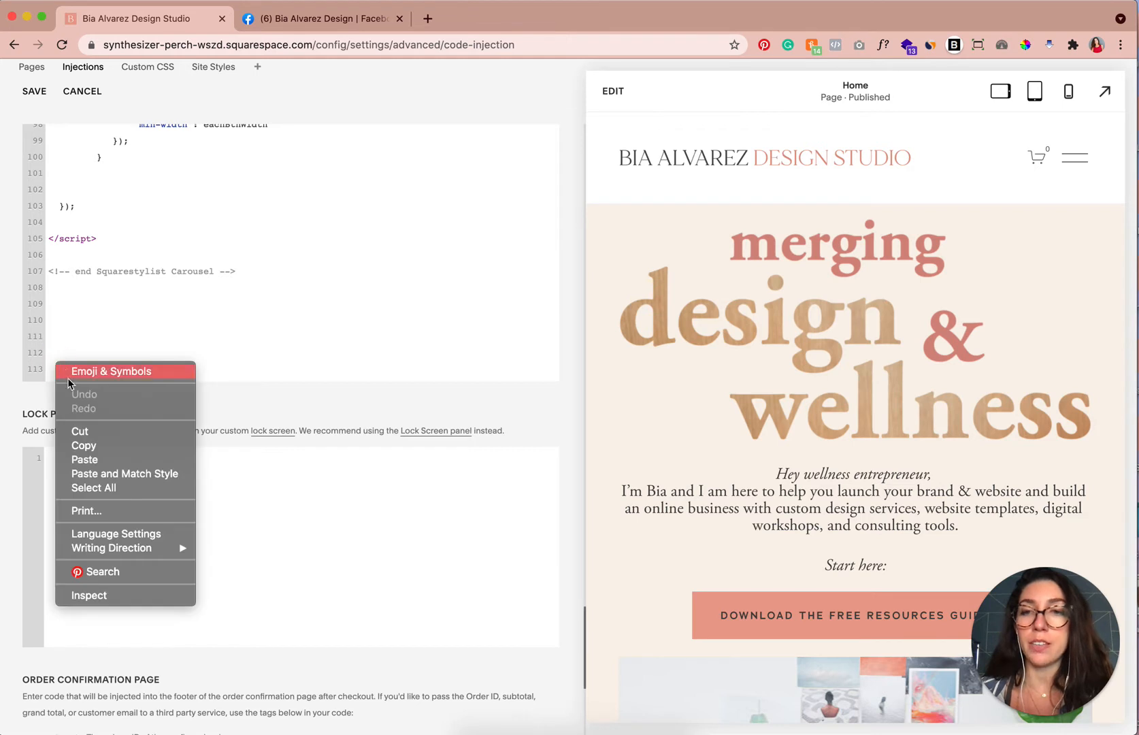
click(77, 459)
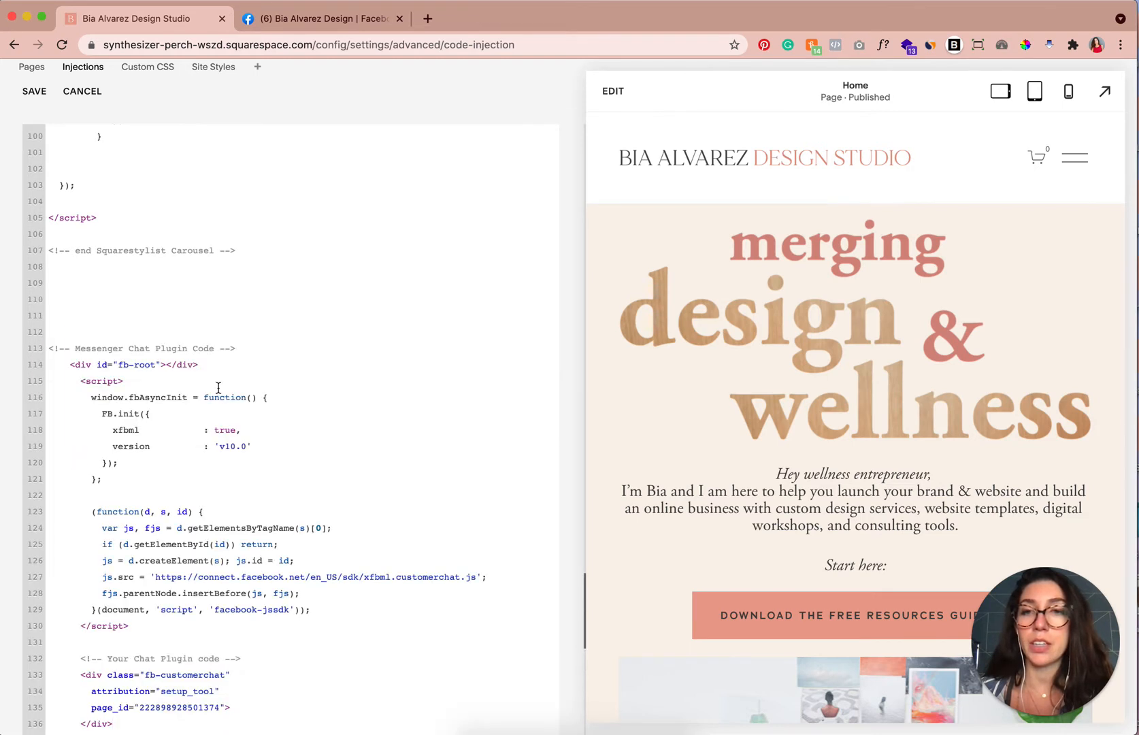
scroll(256, 399, down, 3)
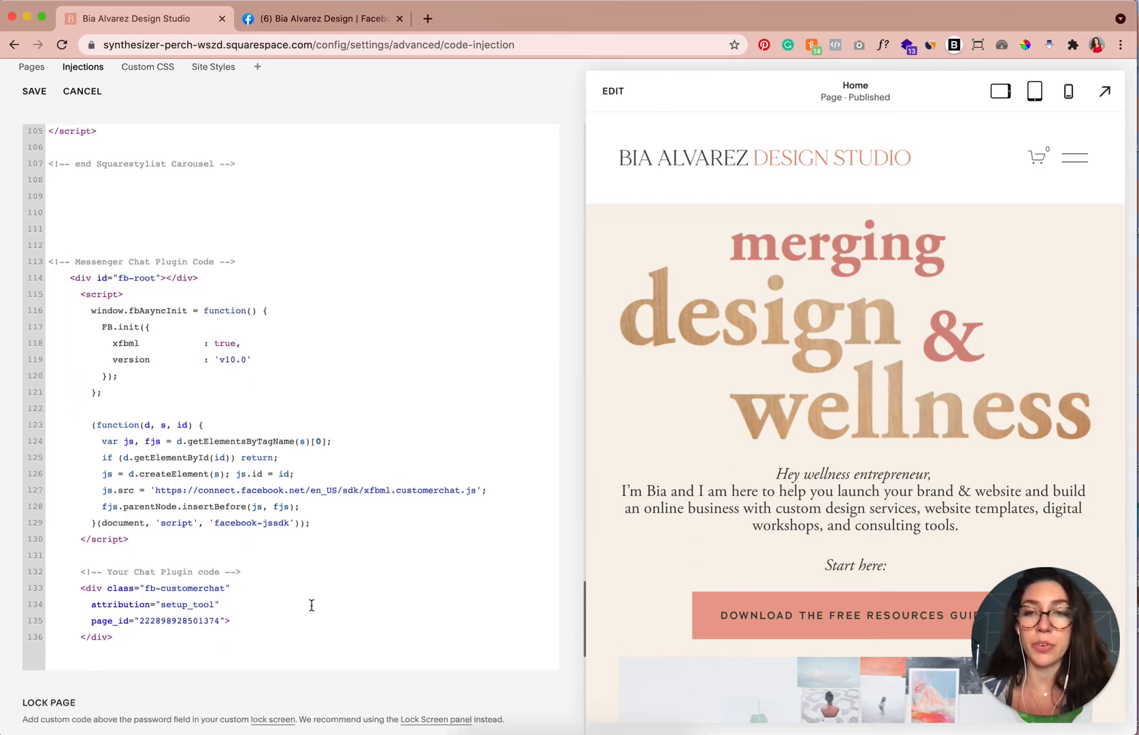
click(41, 99)
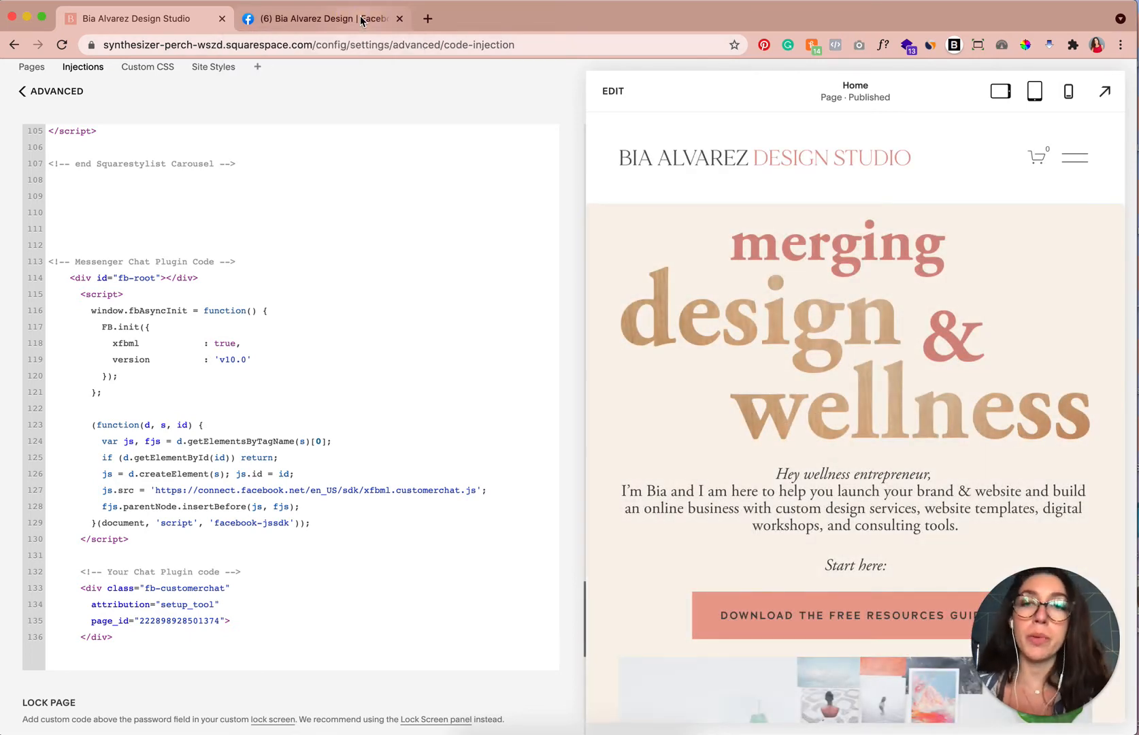
Return to the Facebook tab and finish the Chat Plugin setup wizard.
click(362, 21)
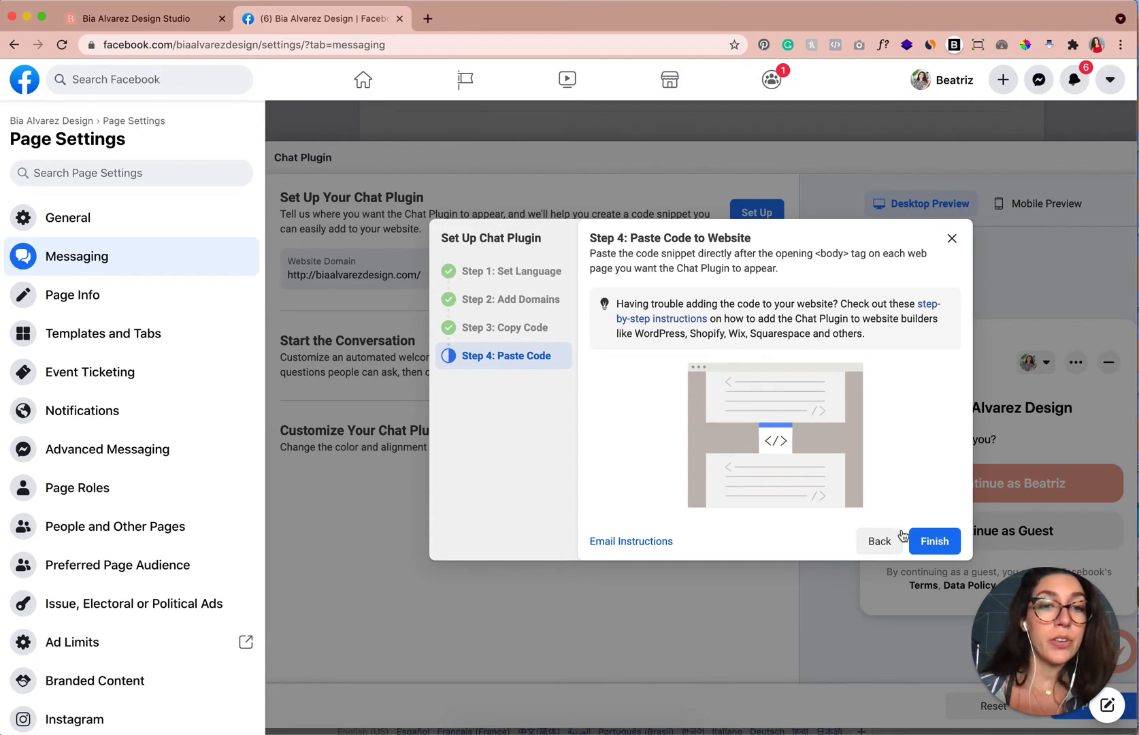
click(929, 541)
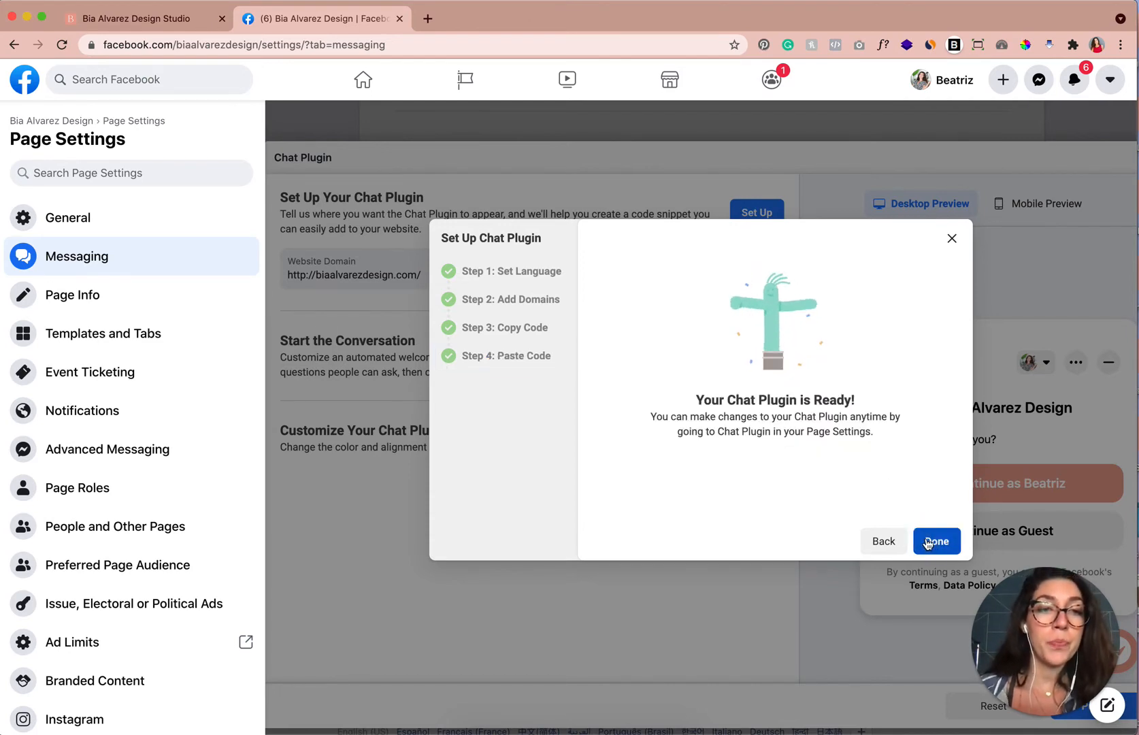
click(931, 542)
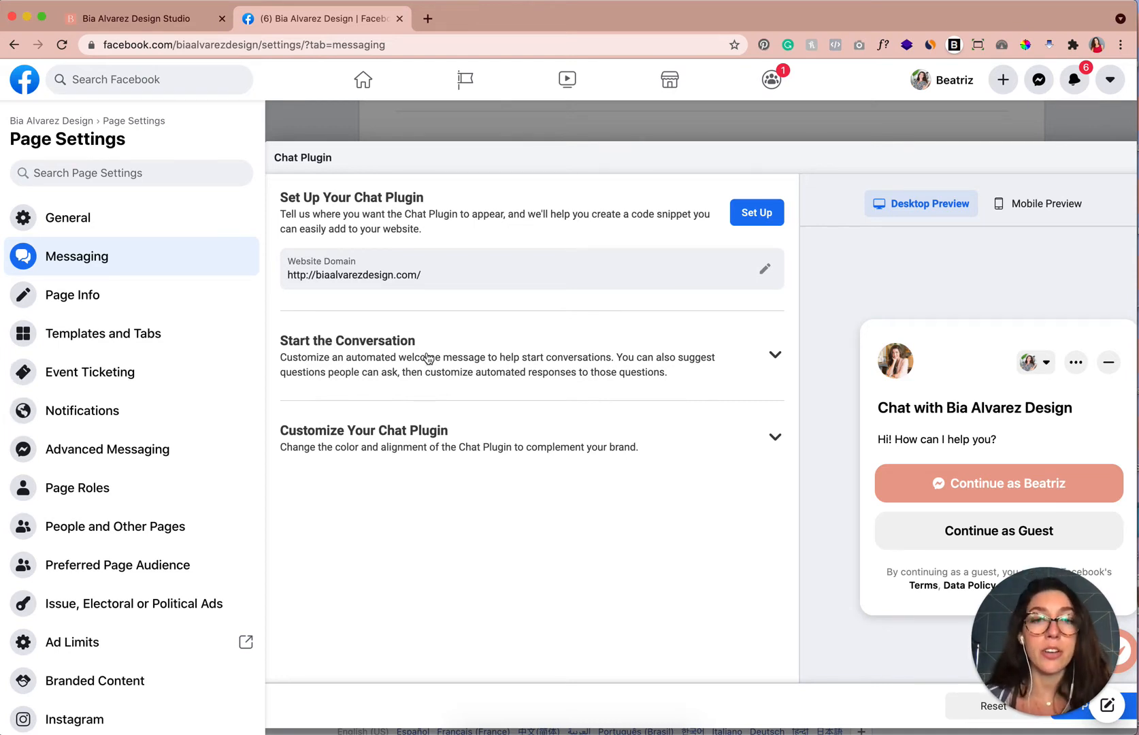
Expand Start the Conversation and browse the emoji picker for the welcome message text.
click(776, 357)
scroll(694, 387, down, 3)
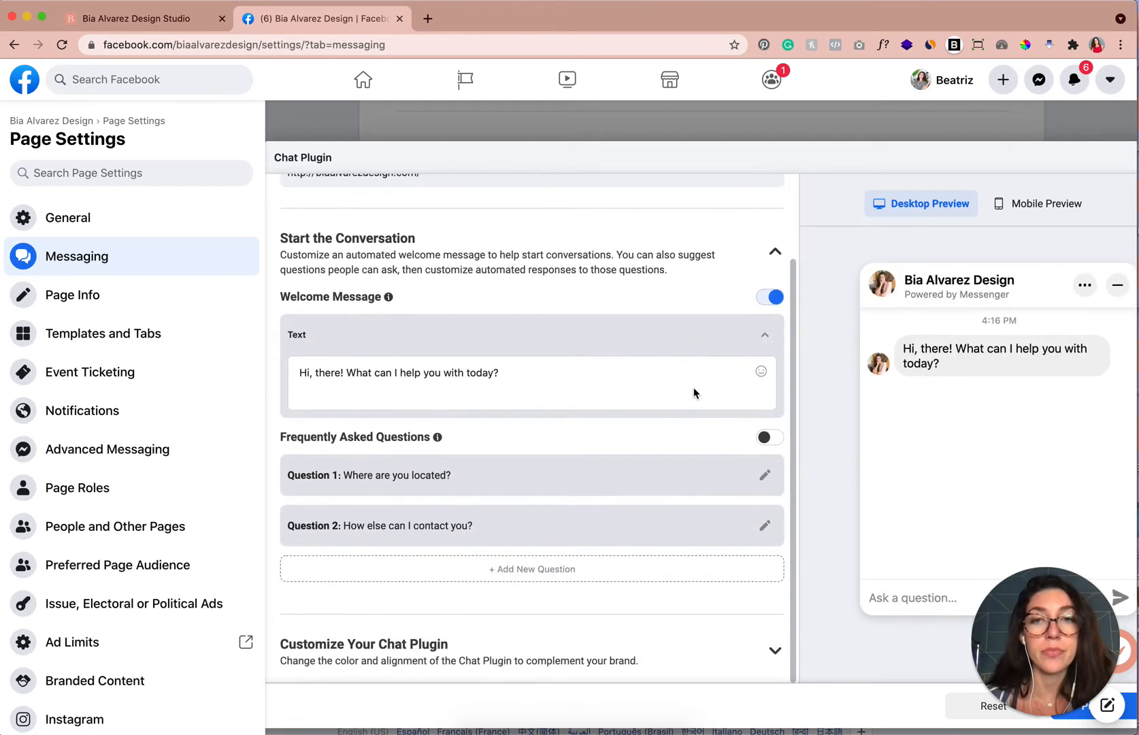
click(312, 372)
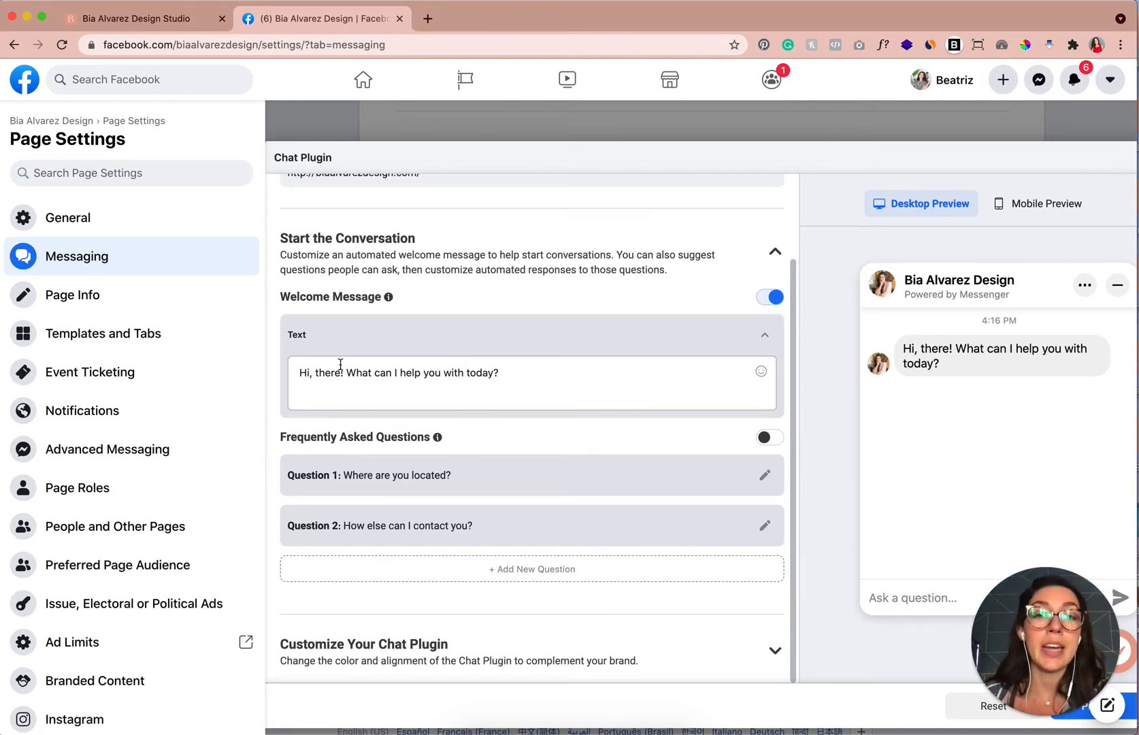
click(522, 373)
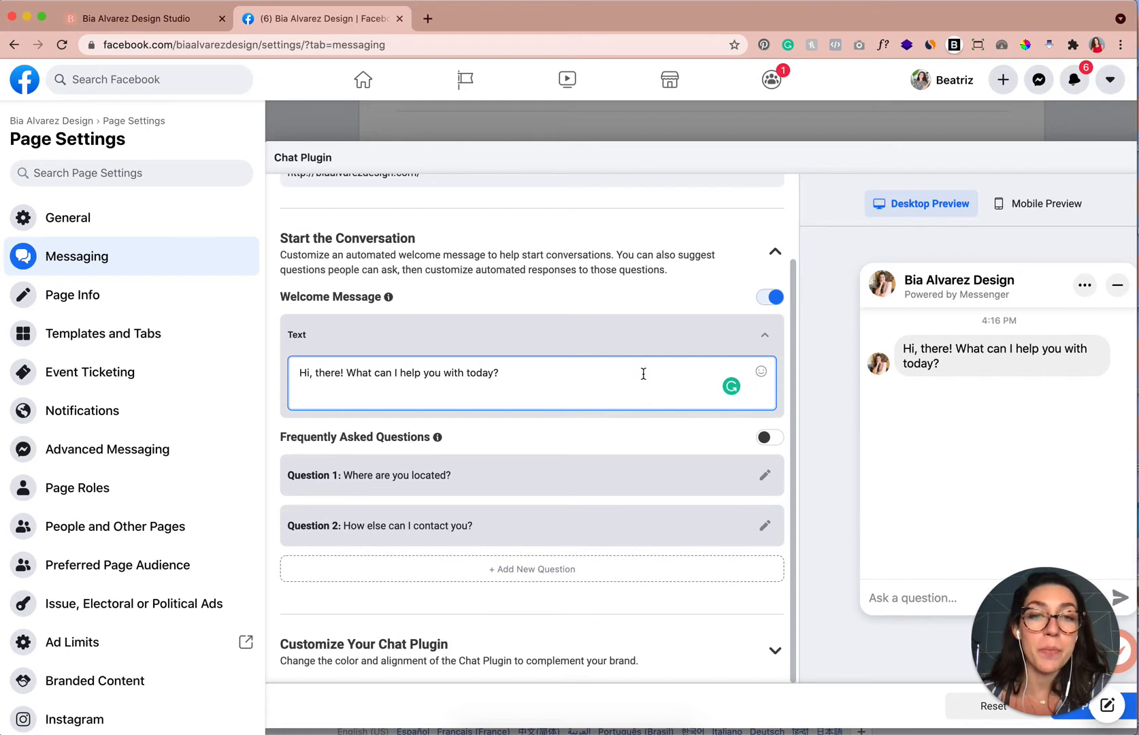
click(761, 372)
scroll(720, 266, down, 3)
scroll(720, 266, down, 10)
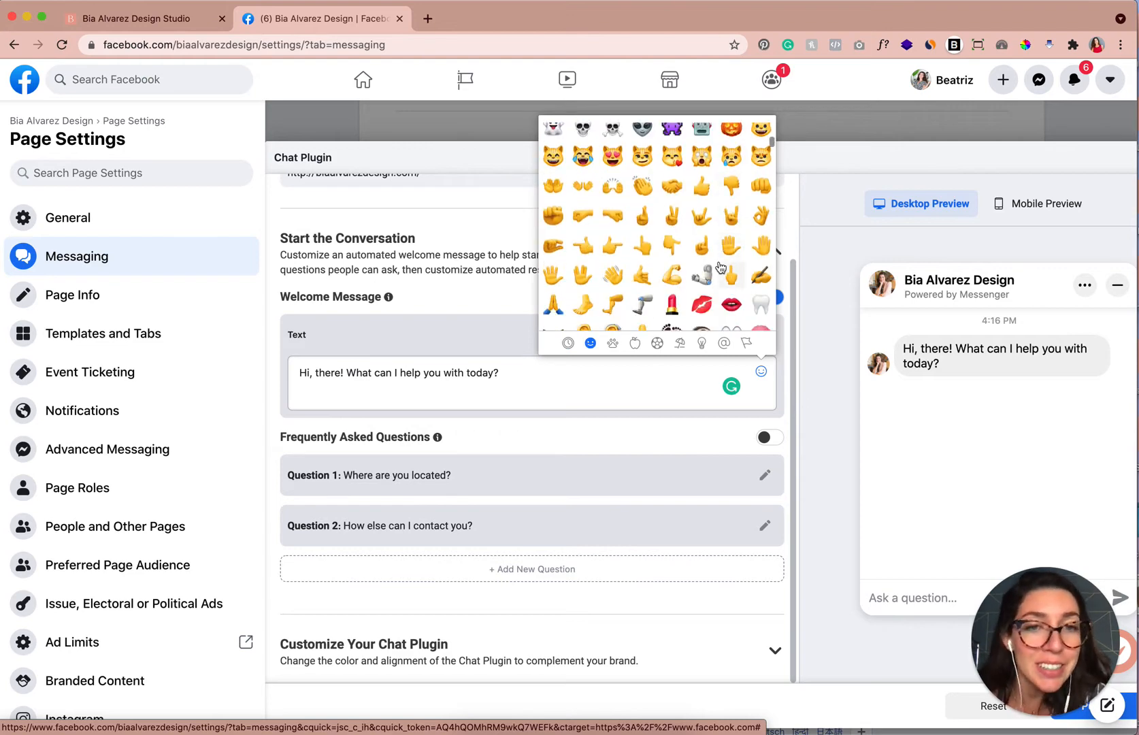
scroll(720, 266, down, 3)
scroll(720, 266, up, 8)
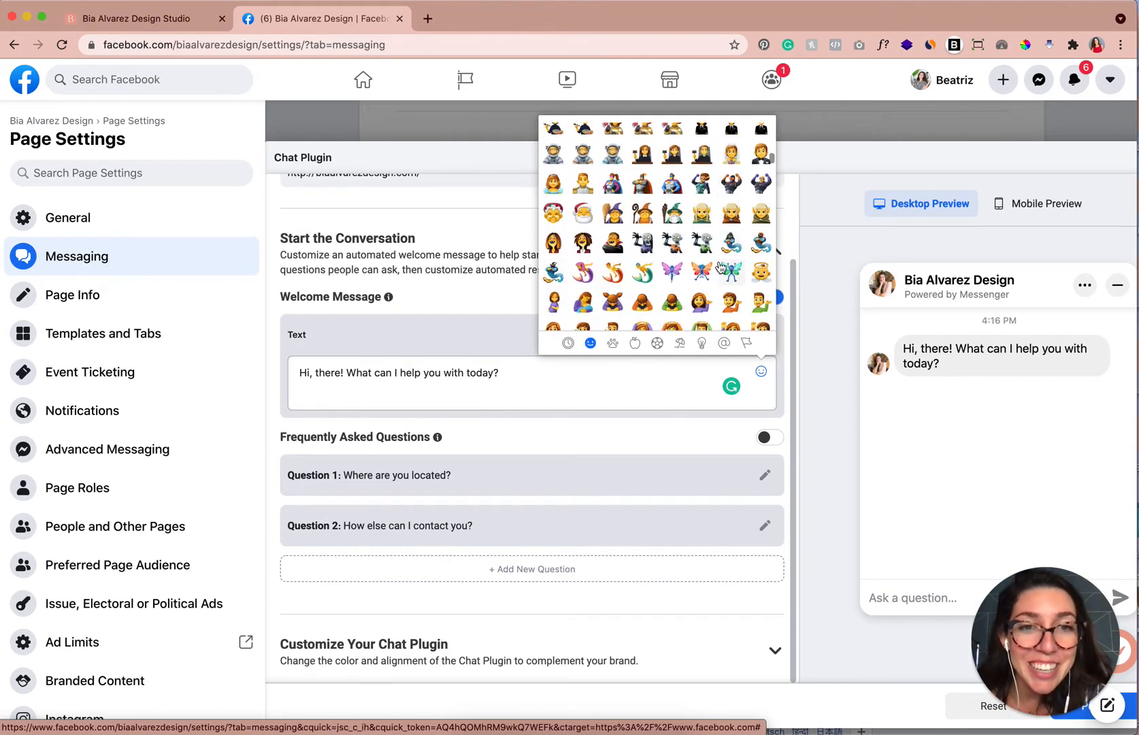
scroll(720, 265, up, 5)
click(611, 377)
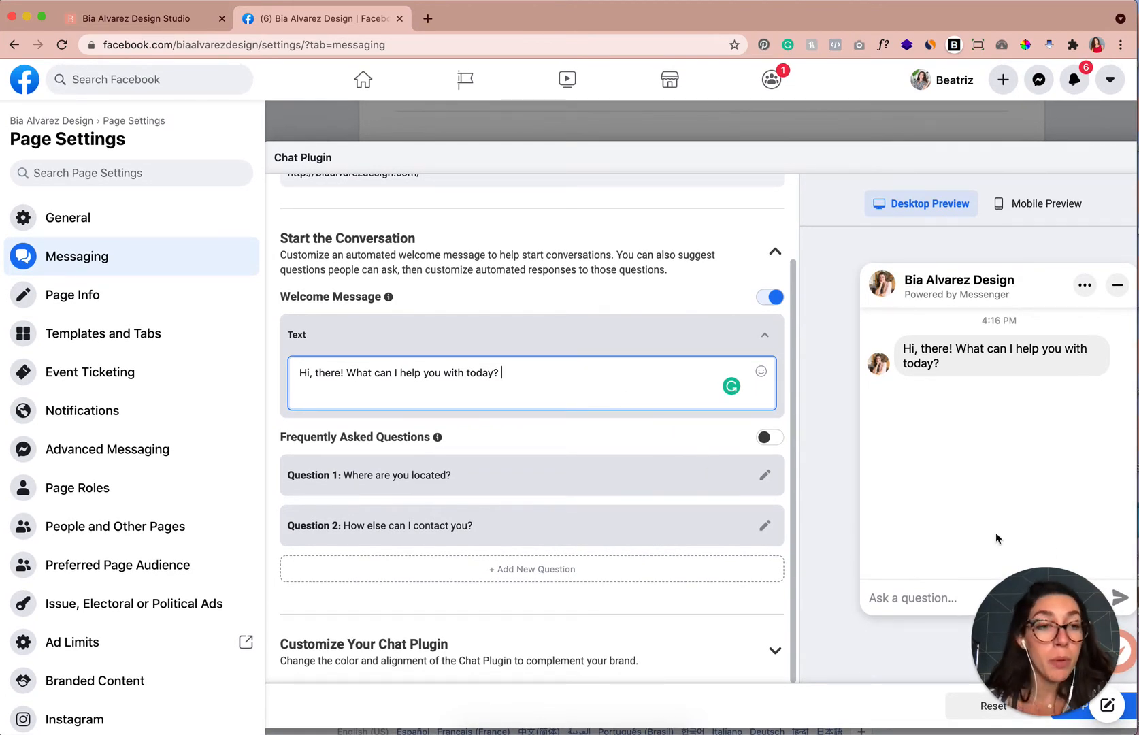
drag(1045, 610, 95, 599)
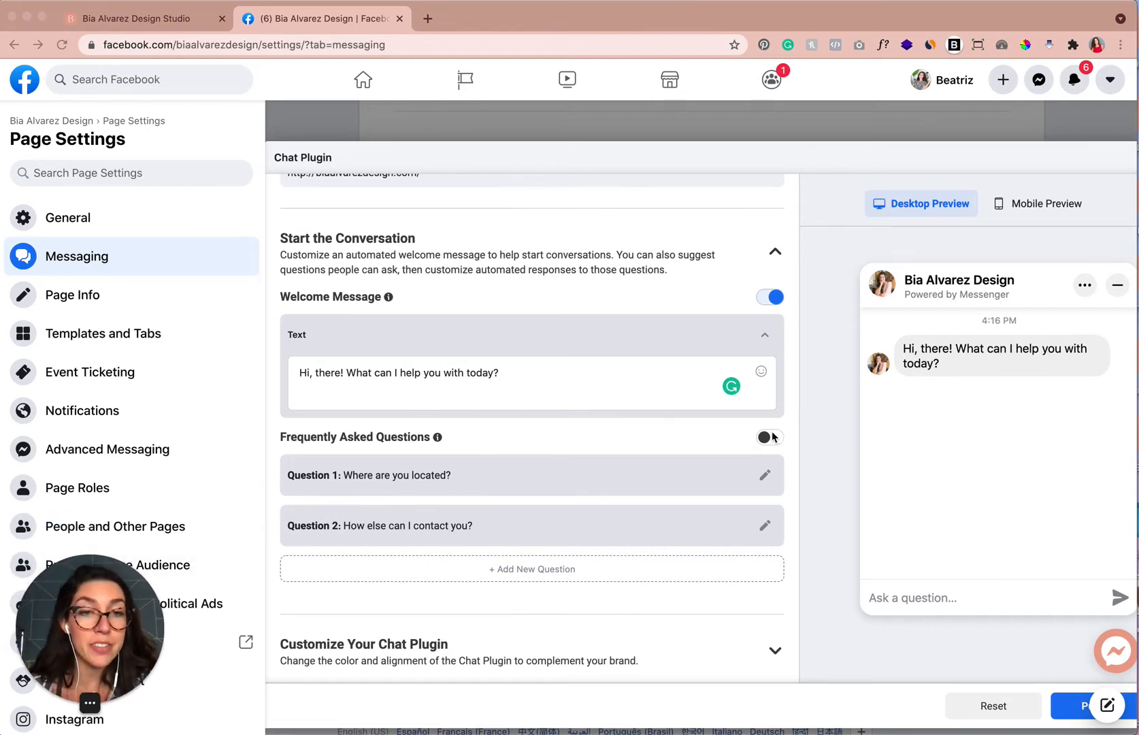
Enable Frequently Asked Questions and set Question 1's response to "We are located at Address here.".
click(772, 438)
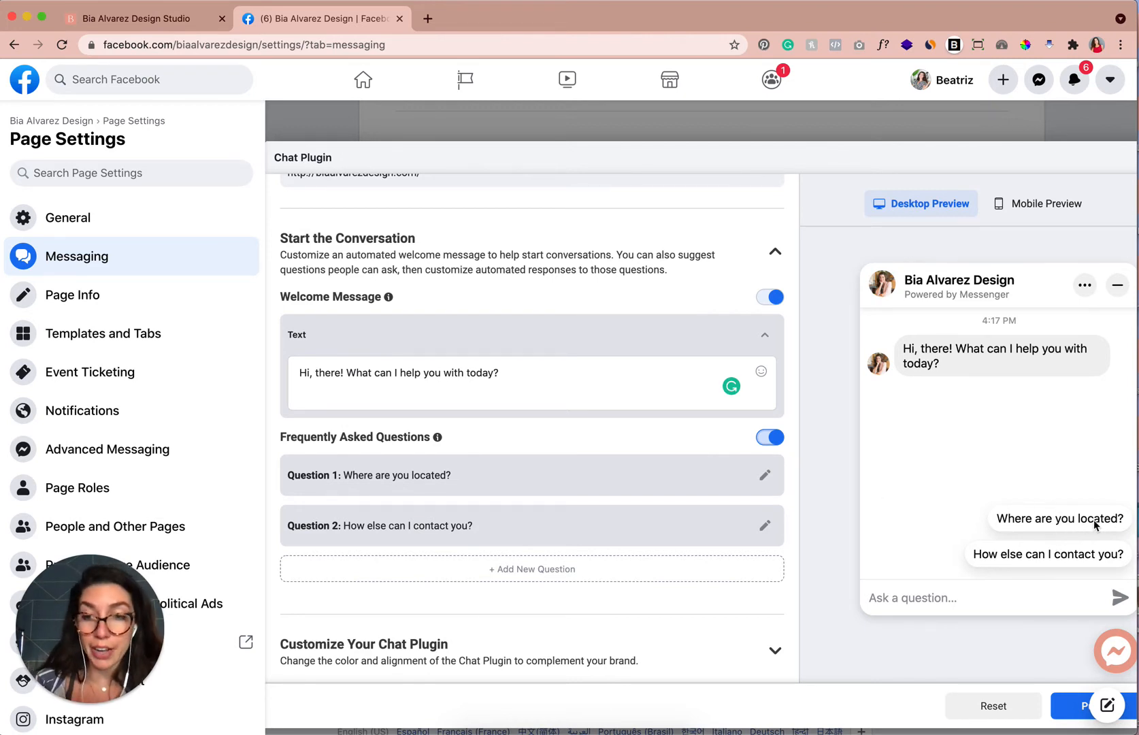
click(765, 476)
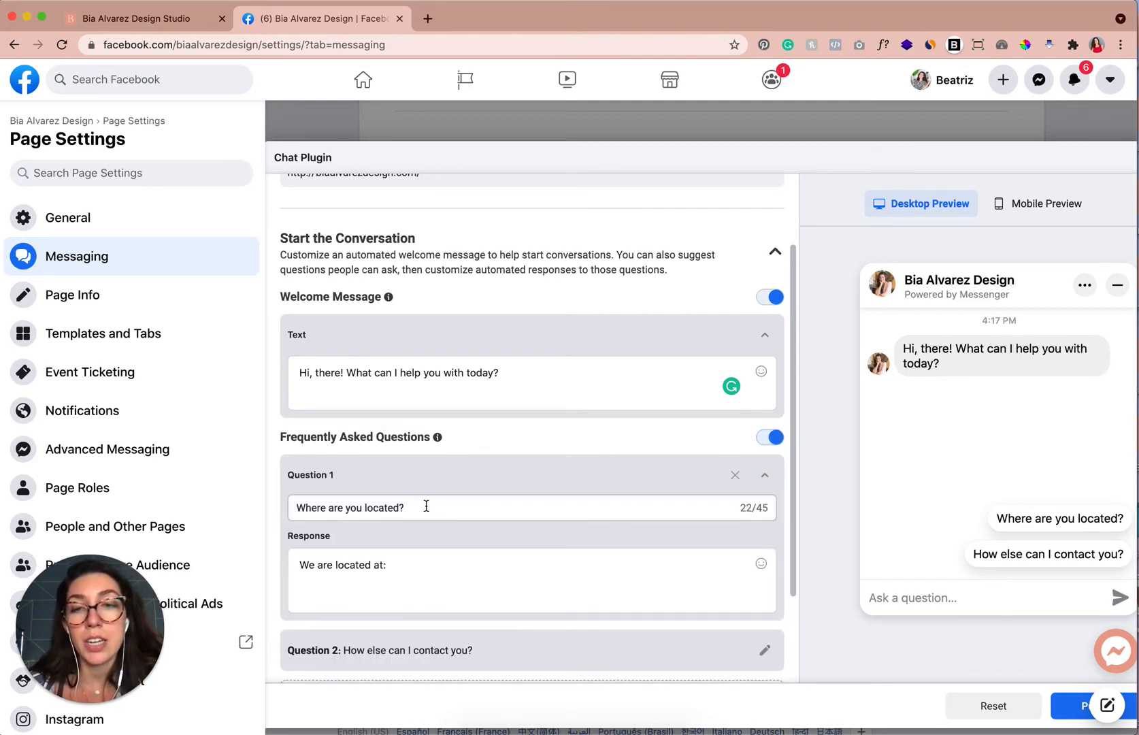
drag(426, 506, 293, 505)
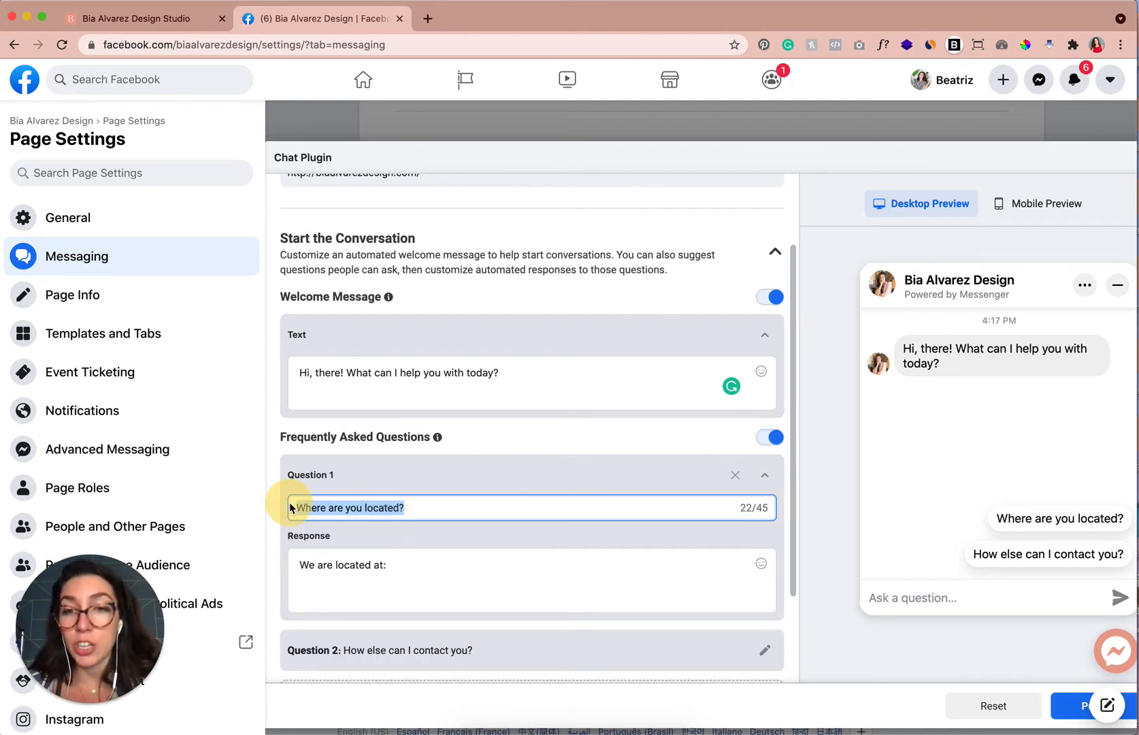
click(332, 585)
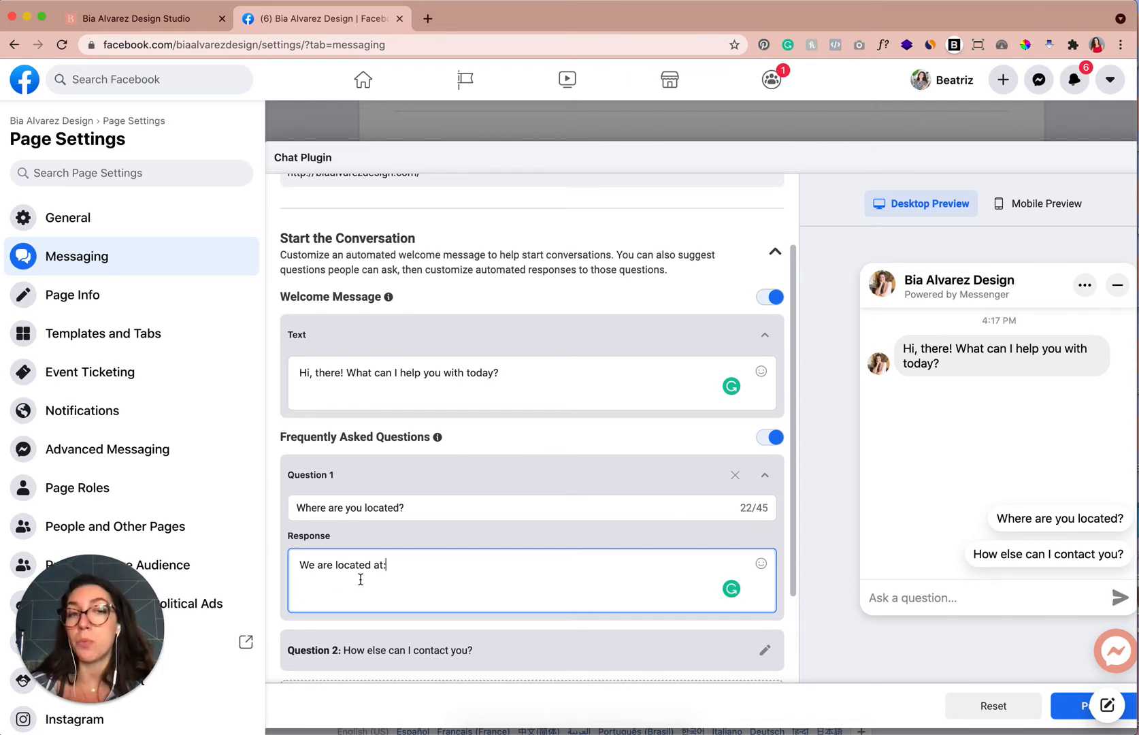
key(BackSpace)
text(M)
text(ddress here.)
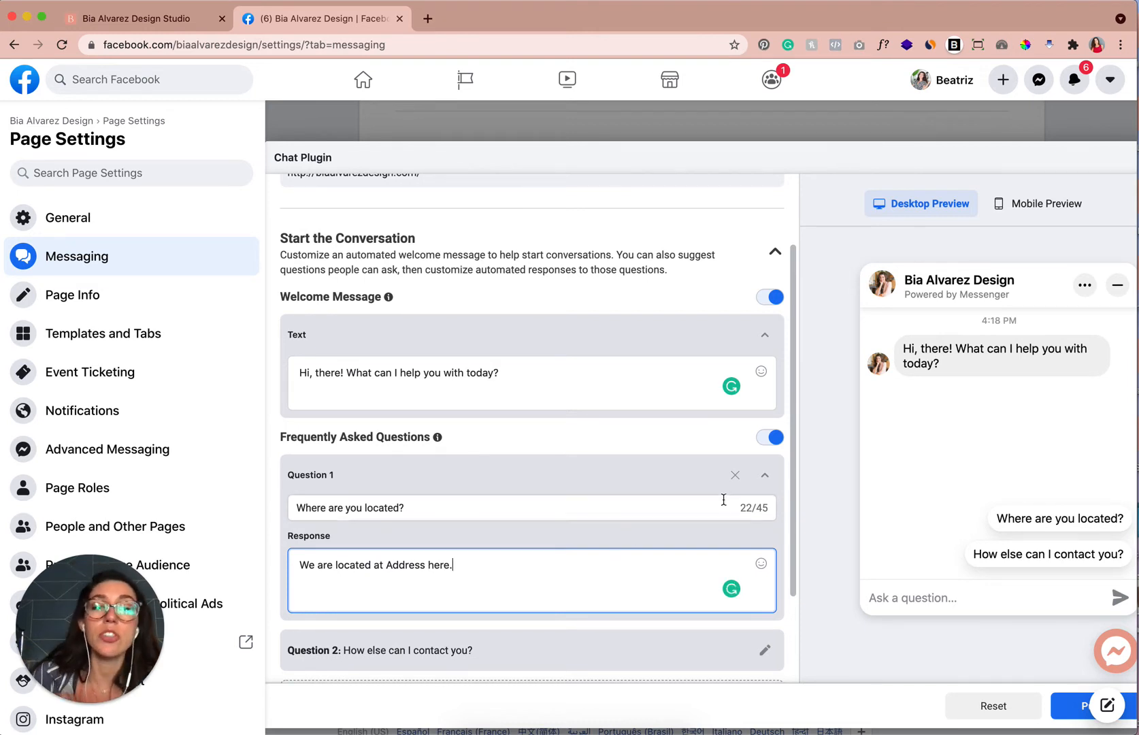
click(729, 436)
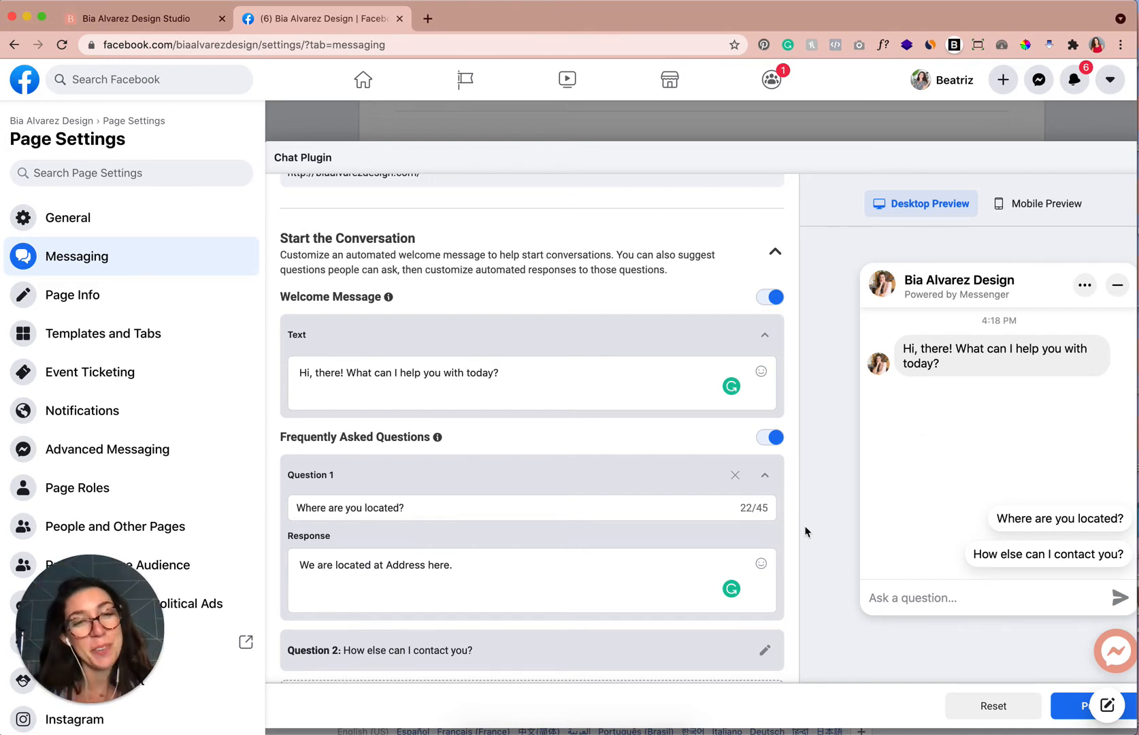
Delete the "Where are you located?" question, turn off Frequently Asked Questions, and collapse the section.
click(735, 474)
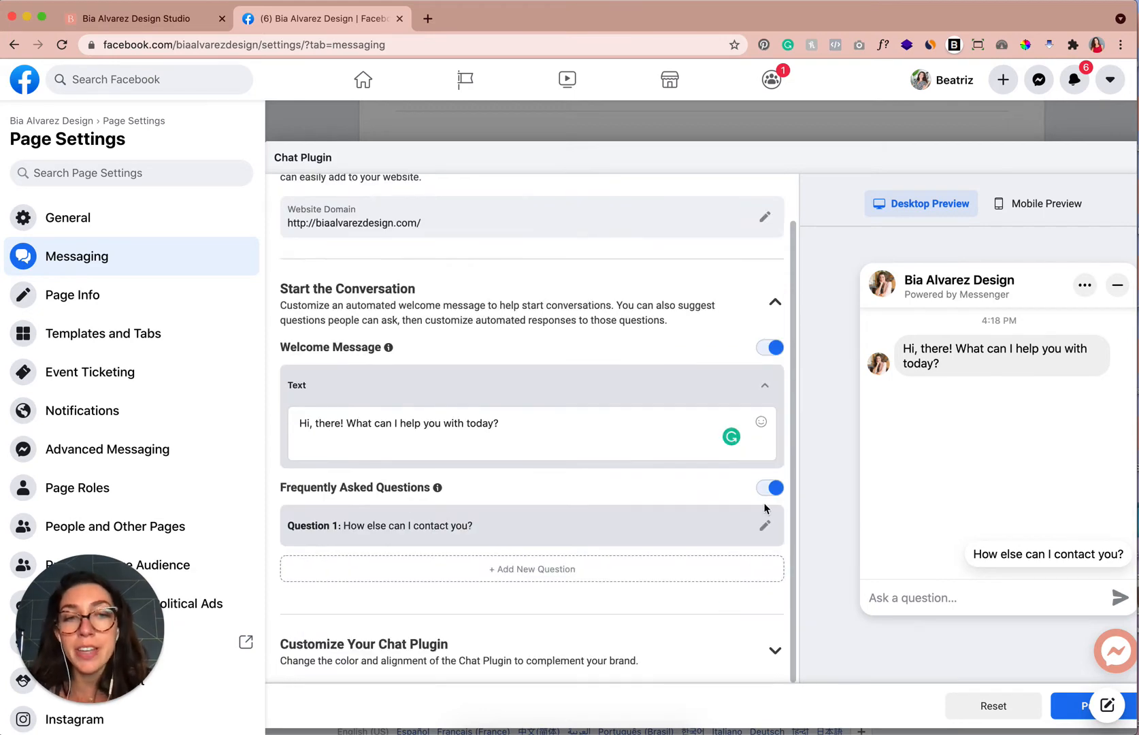
click(771, 489)
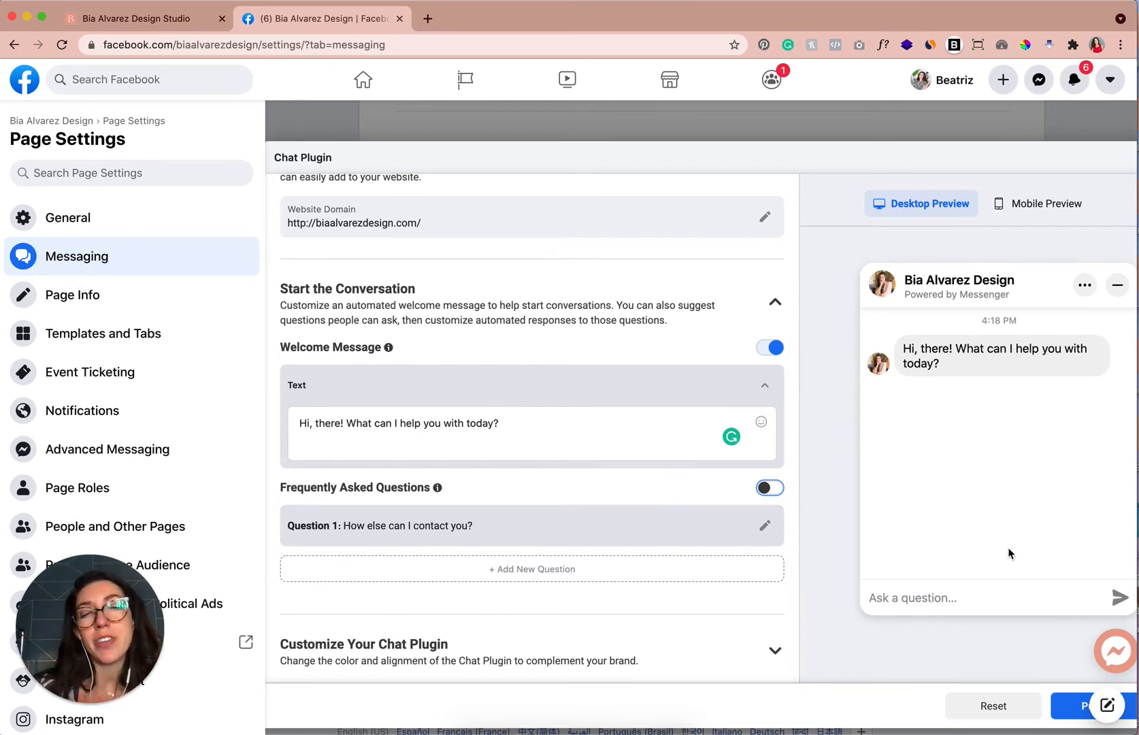
scroll(517, 491, down, 1)
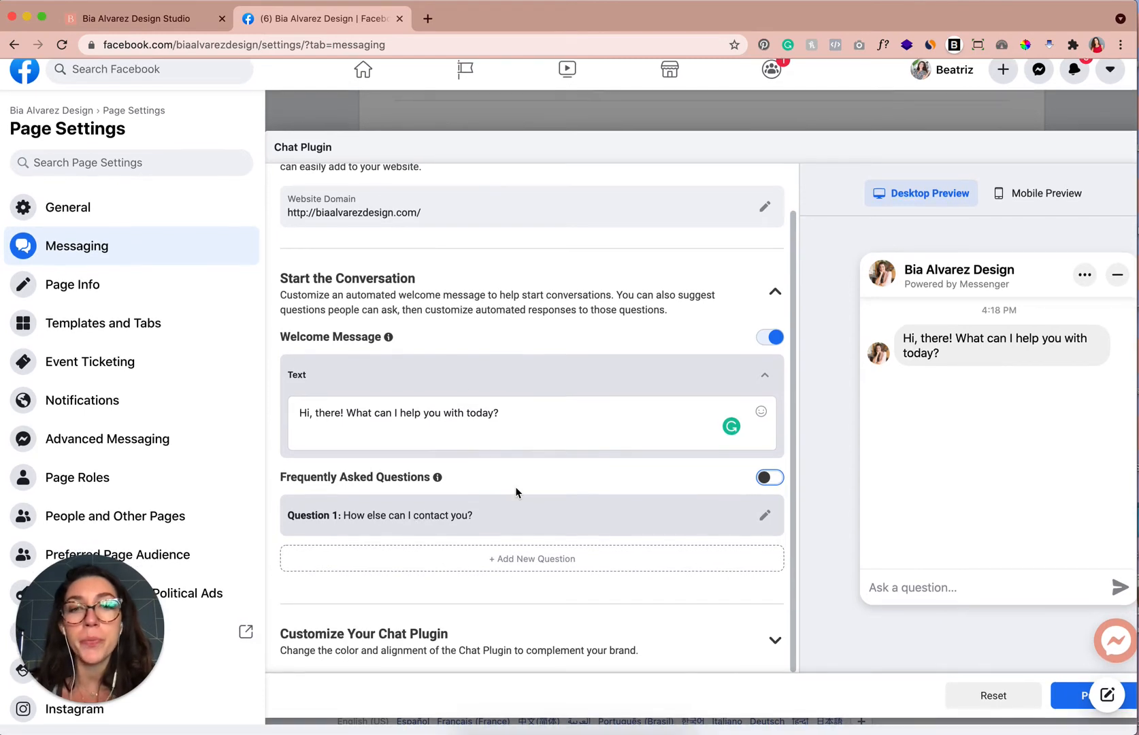
click(776, 305)
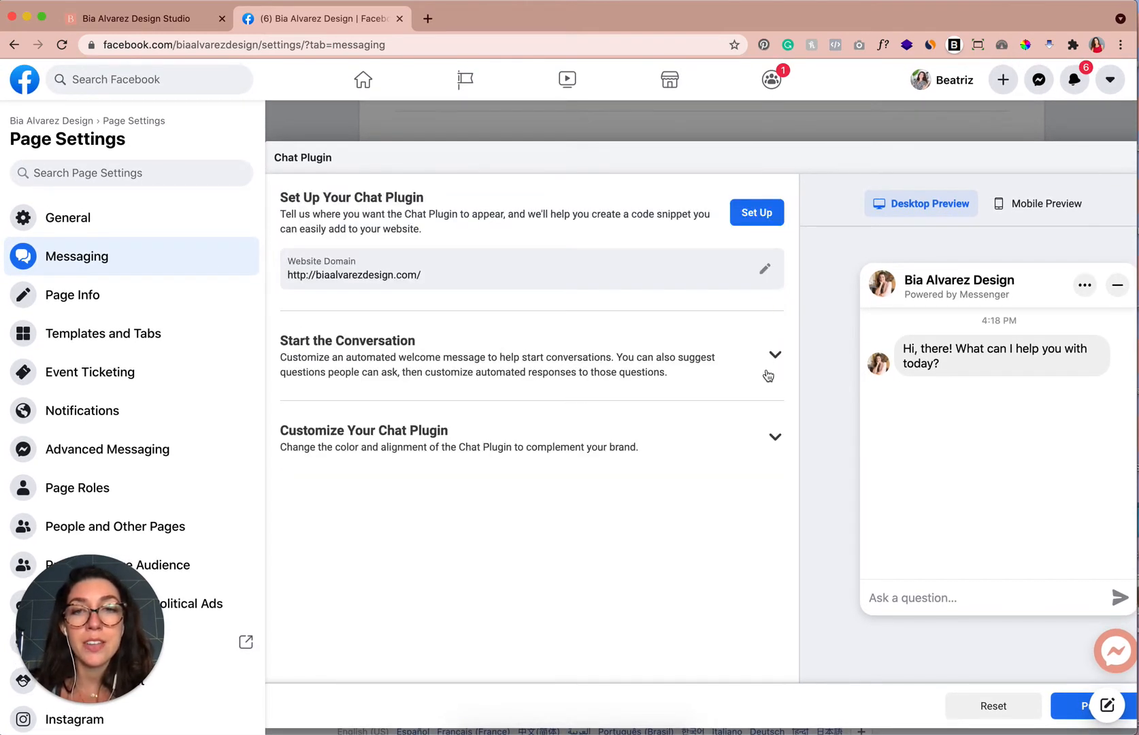
Expand Customize Your Chat Plugin and inspect the greeting text settings.
click(777, 439)
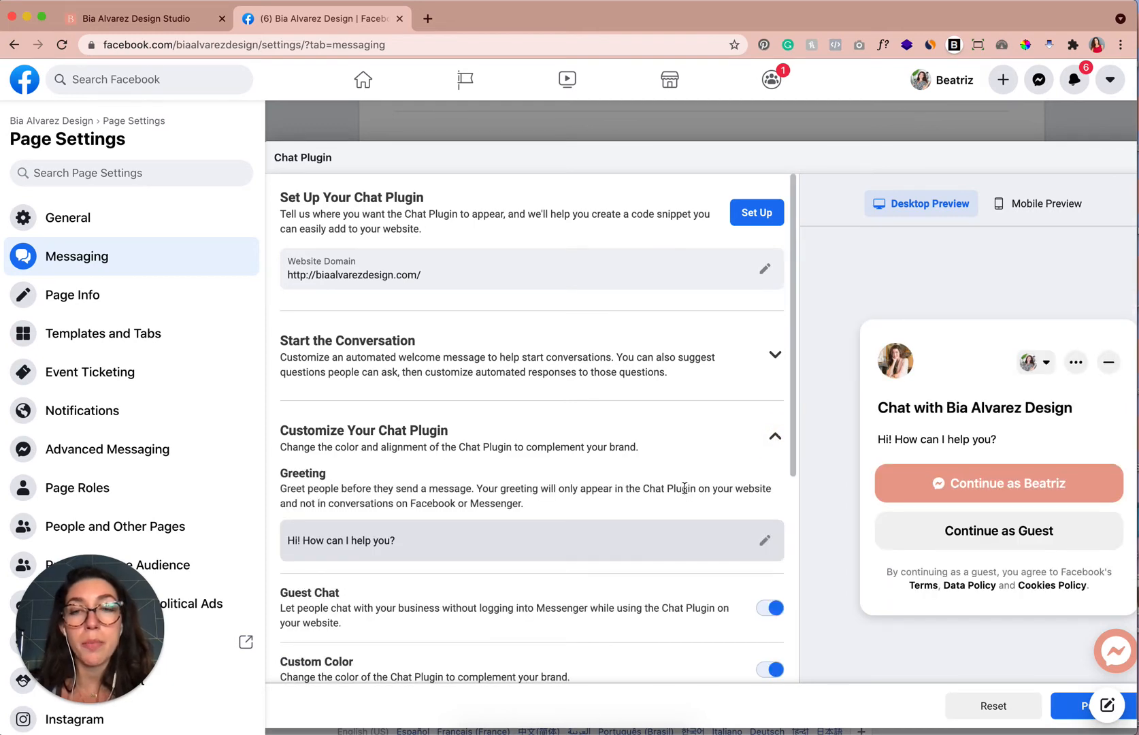
scroll(683, 490, down, 4)
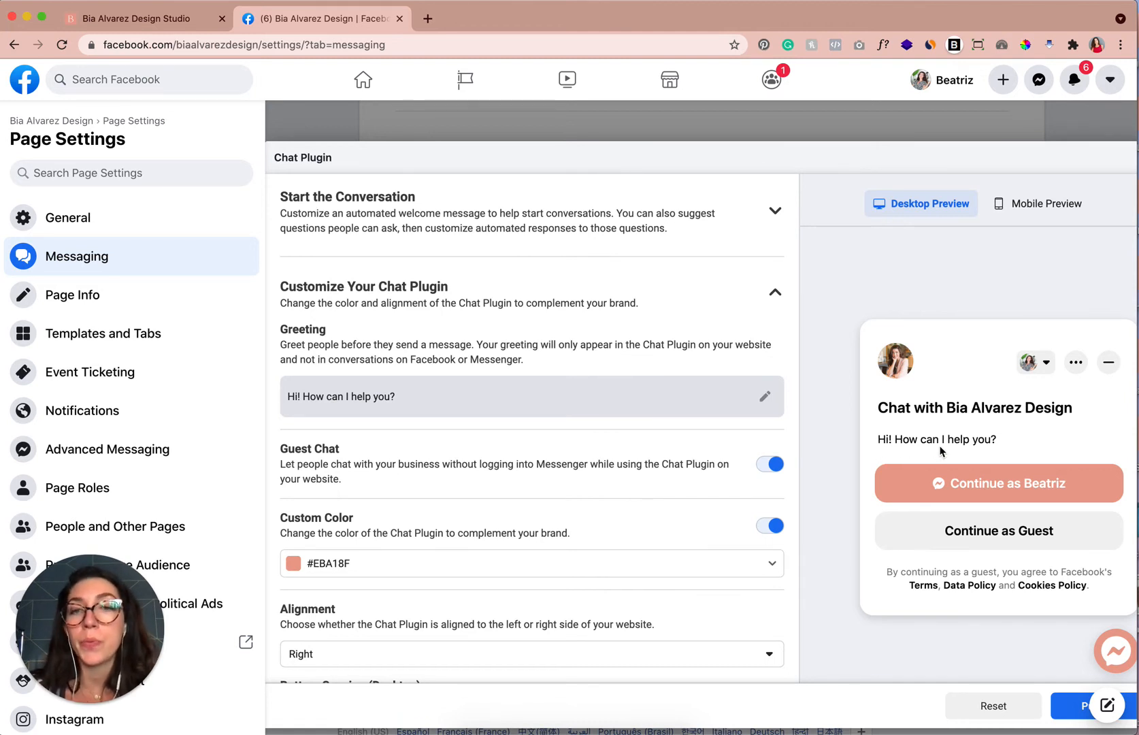
scroll(417, 368, up, 1)
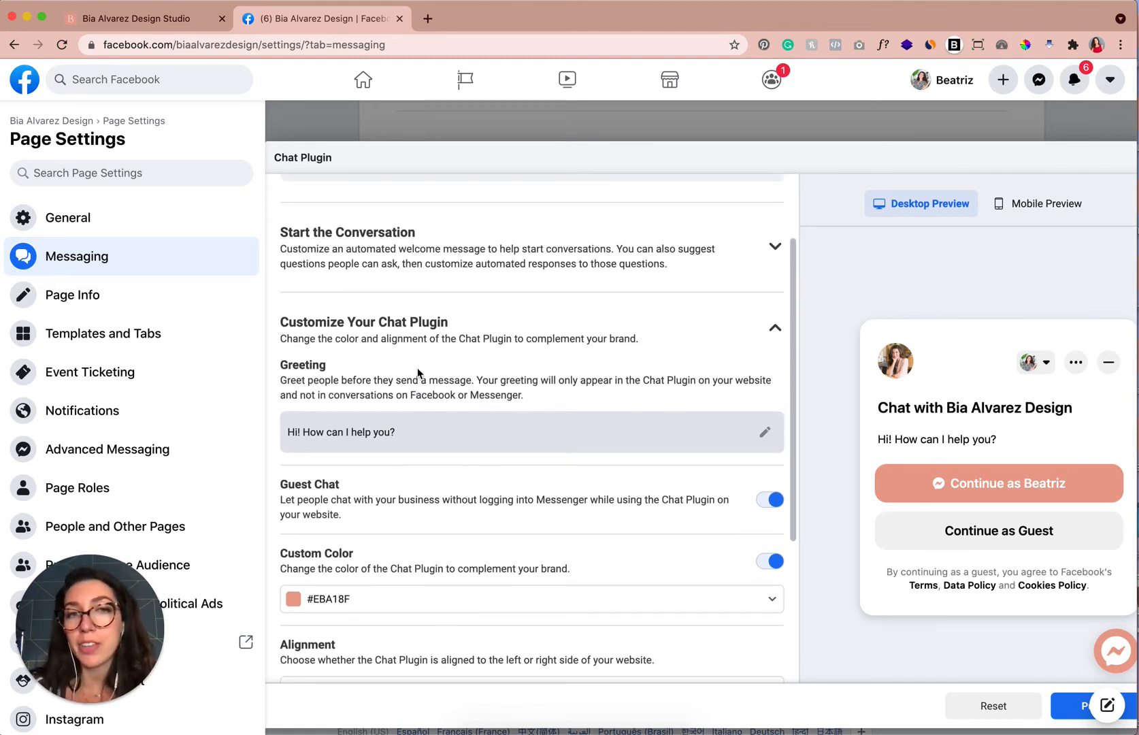
click(765, 431)
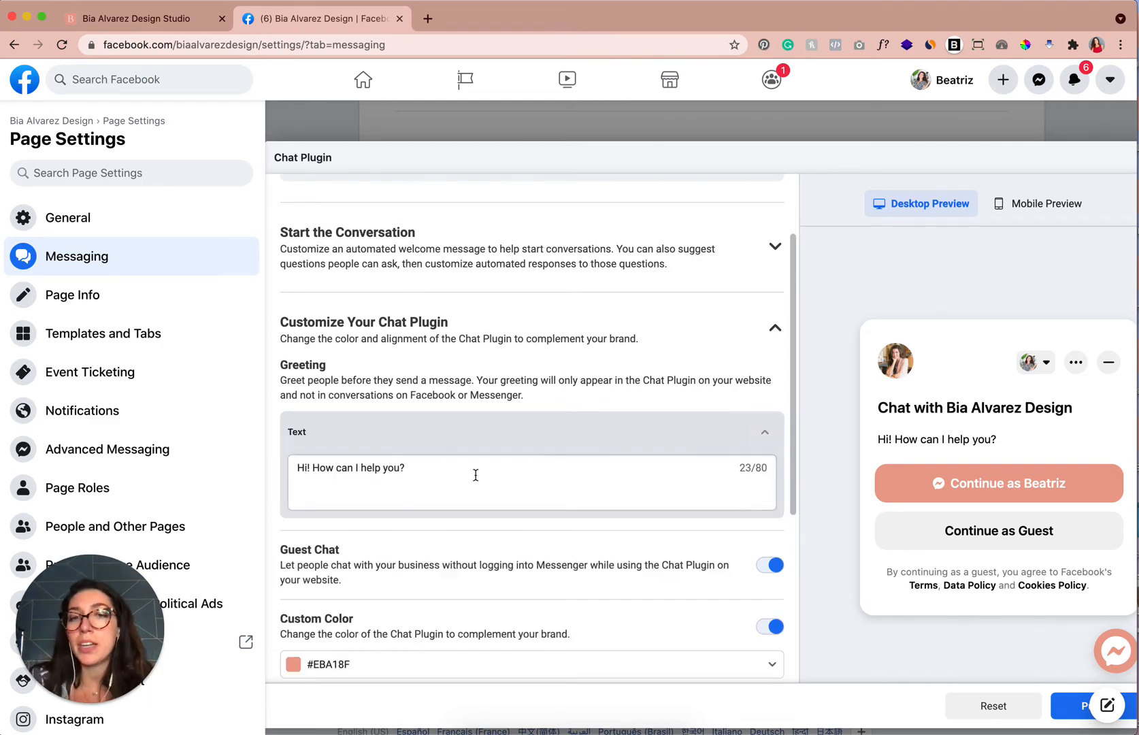
click(764, 433)
Toggle Custom Color off and back on to reset the plugin color to #0A7CFF.
scroll(764, 435, down, 2)
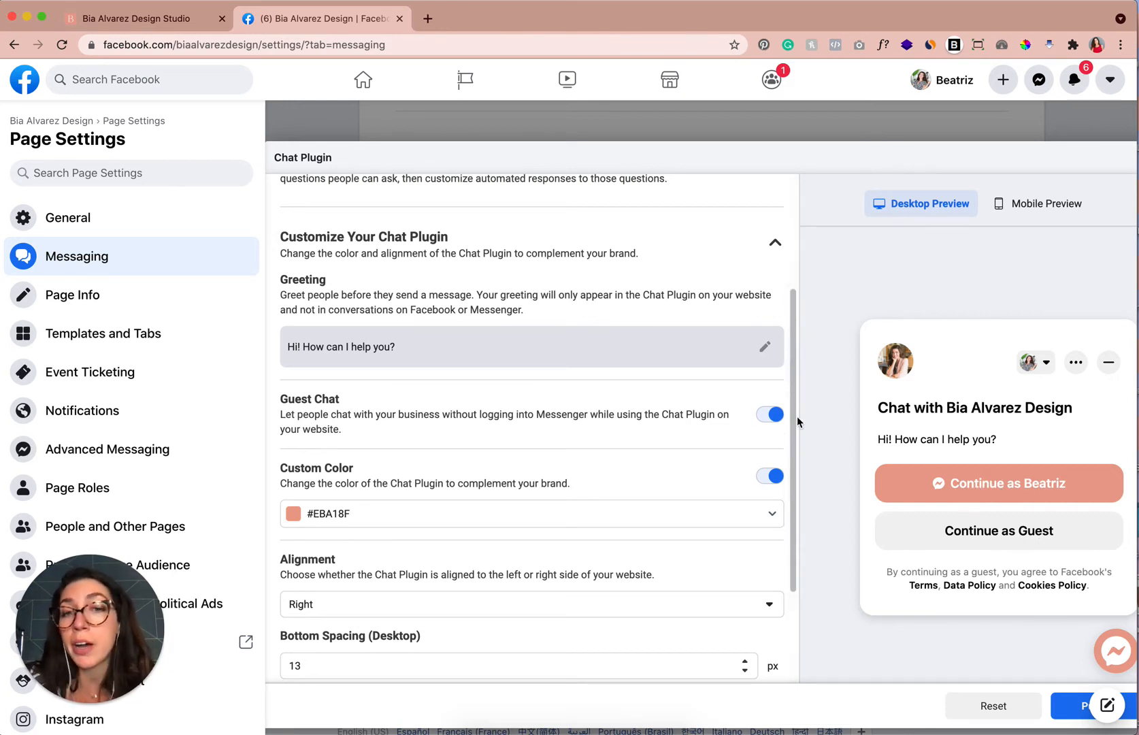
scroll(720, 481, down, 2)
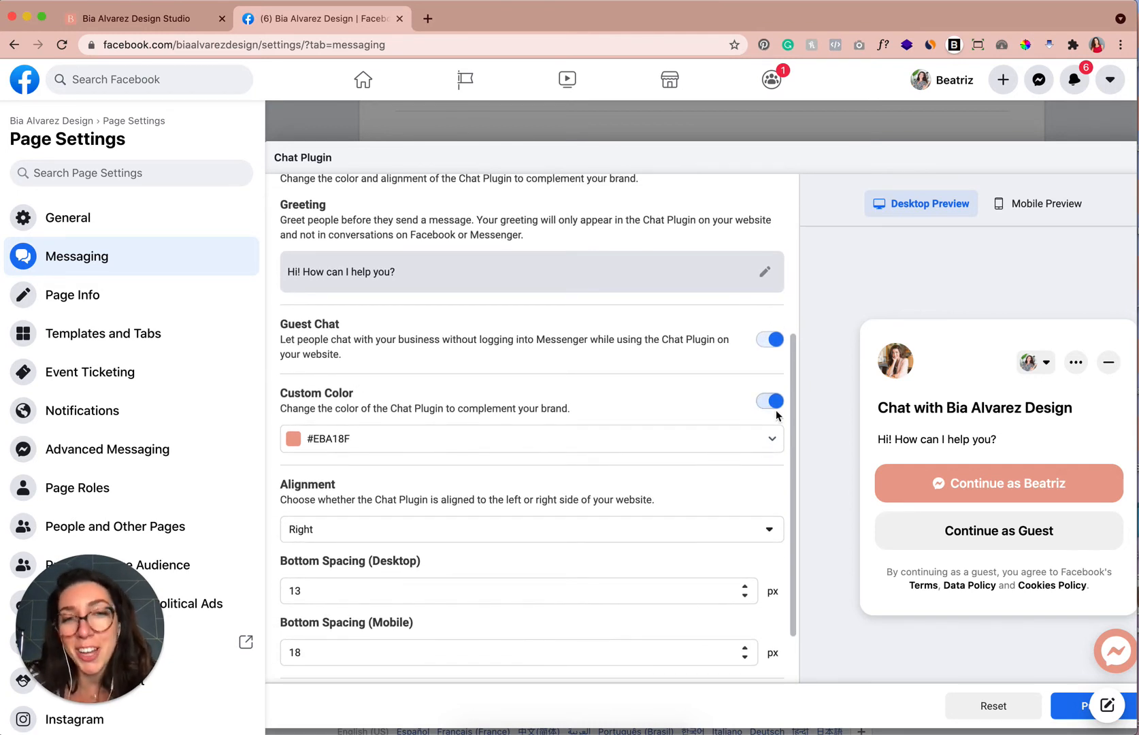
click(772, 403)
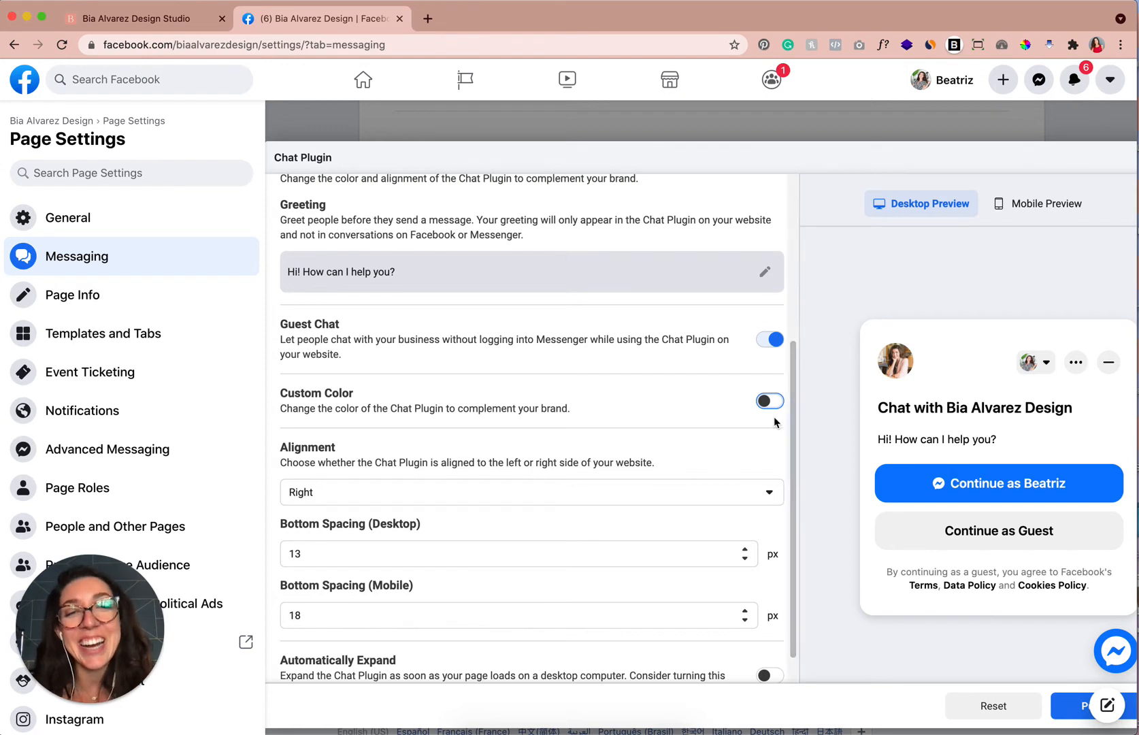
click(772, 403)
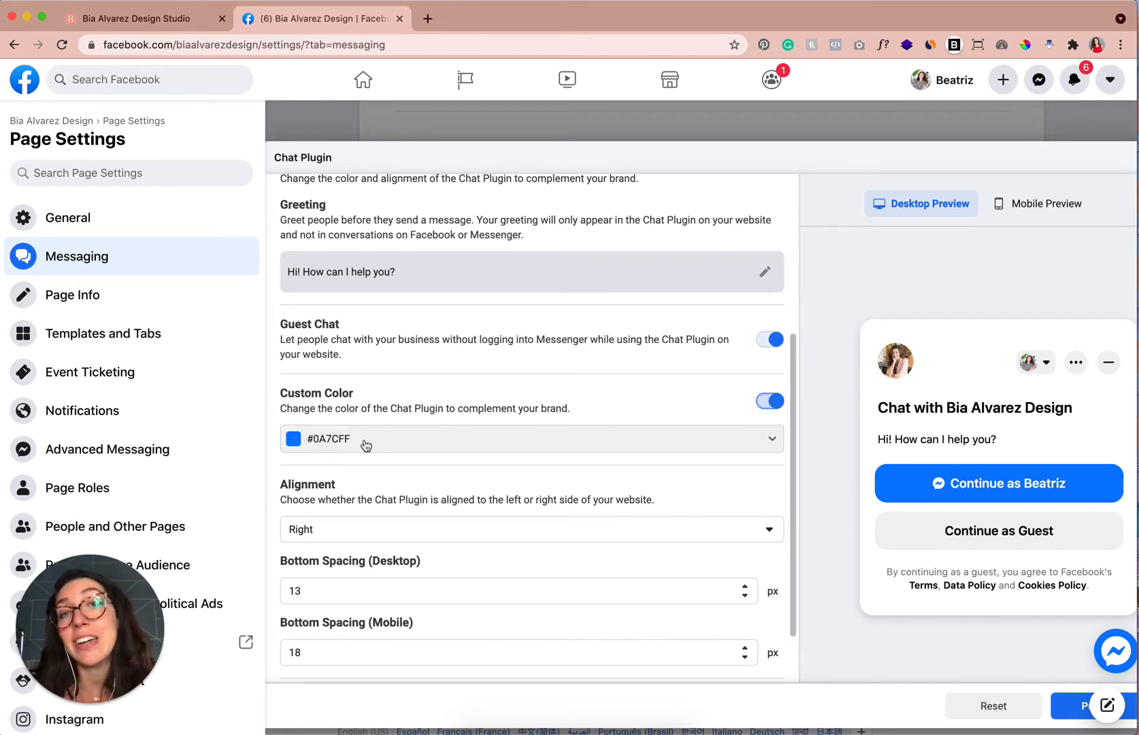
Sample the site's button color with the ColorPick Eyedropper on the Squarespace site preview.
click(174, 21)
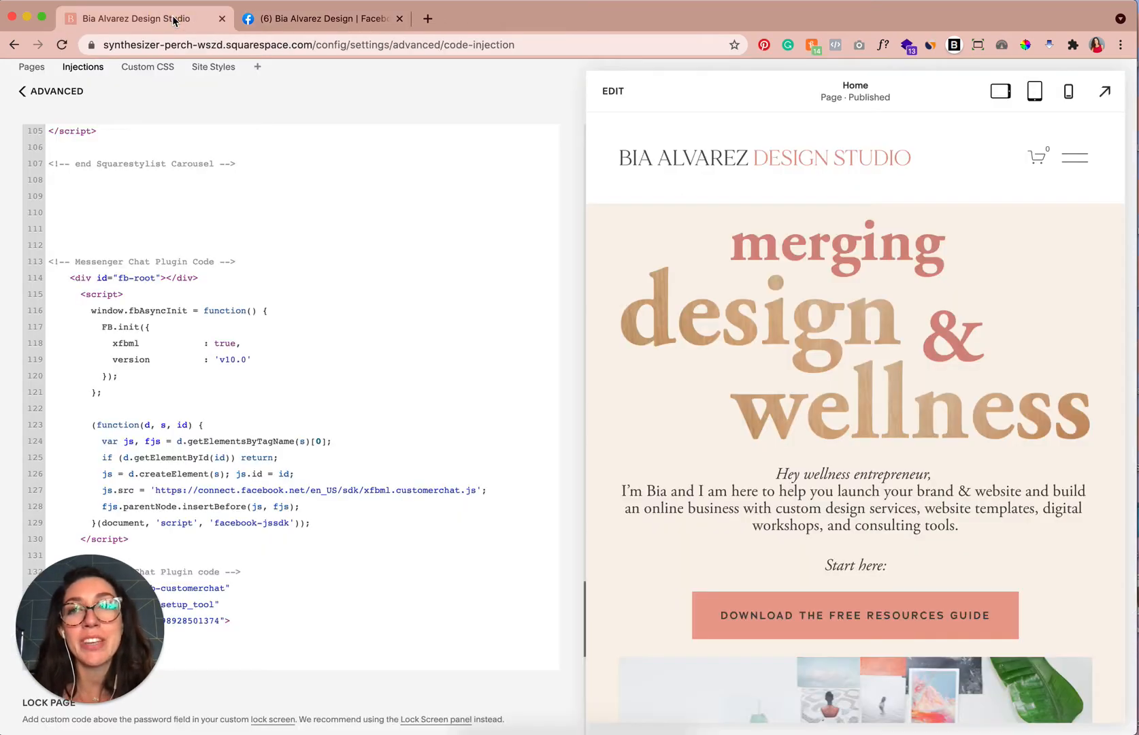
click(23, 92)
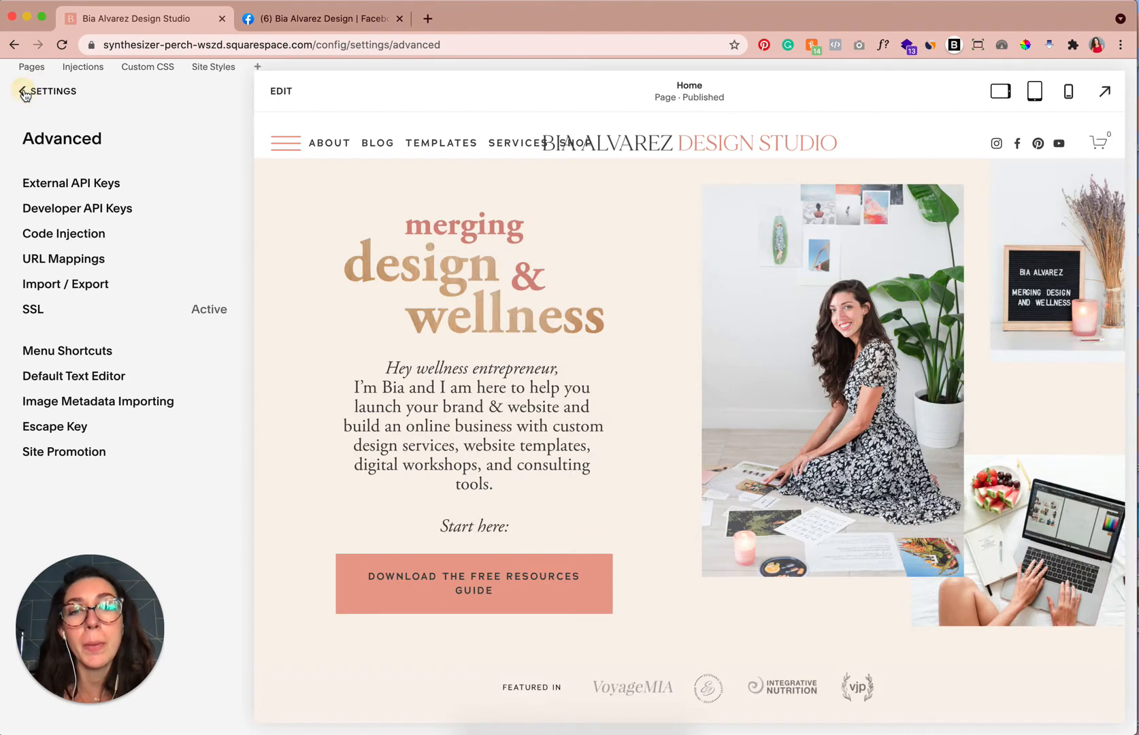
click(24, 92)
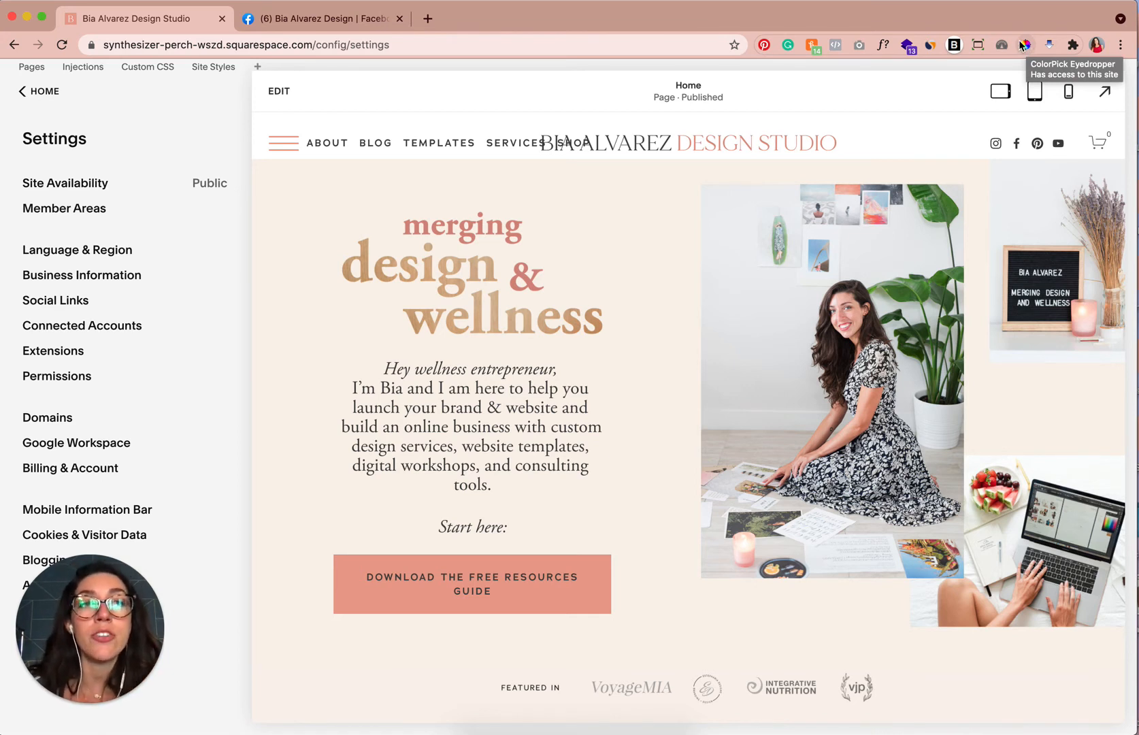
click(1026, 45)
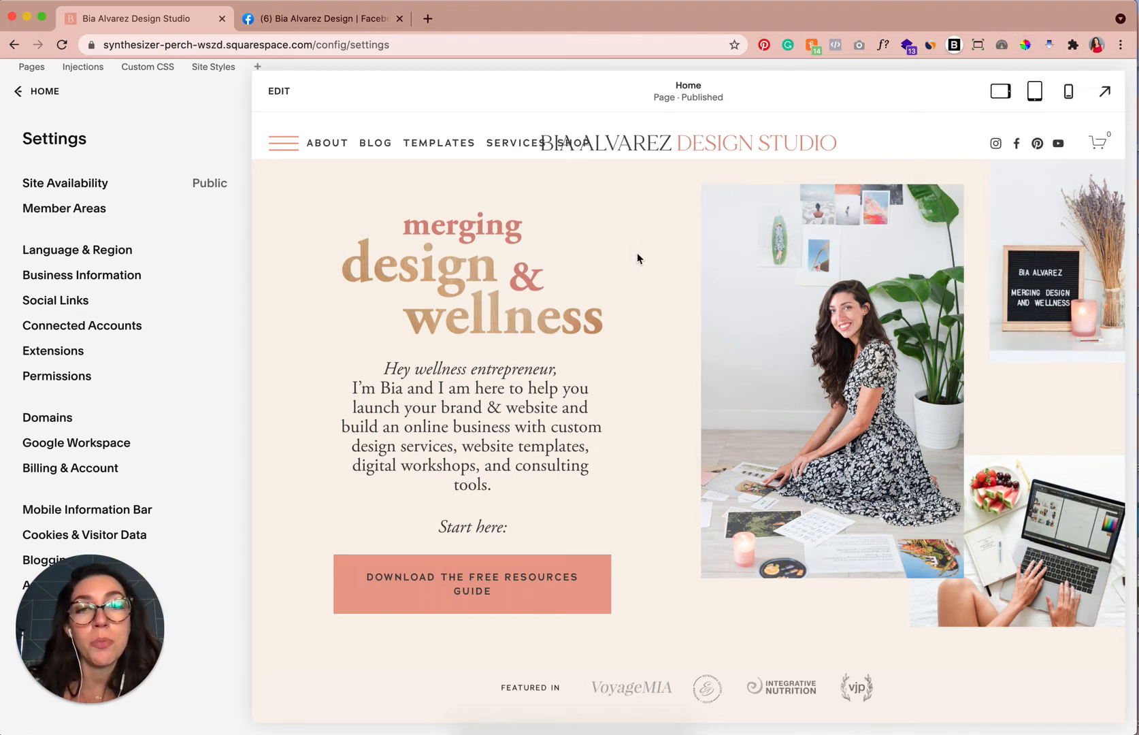
click(581, 608)
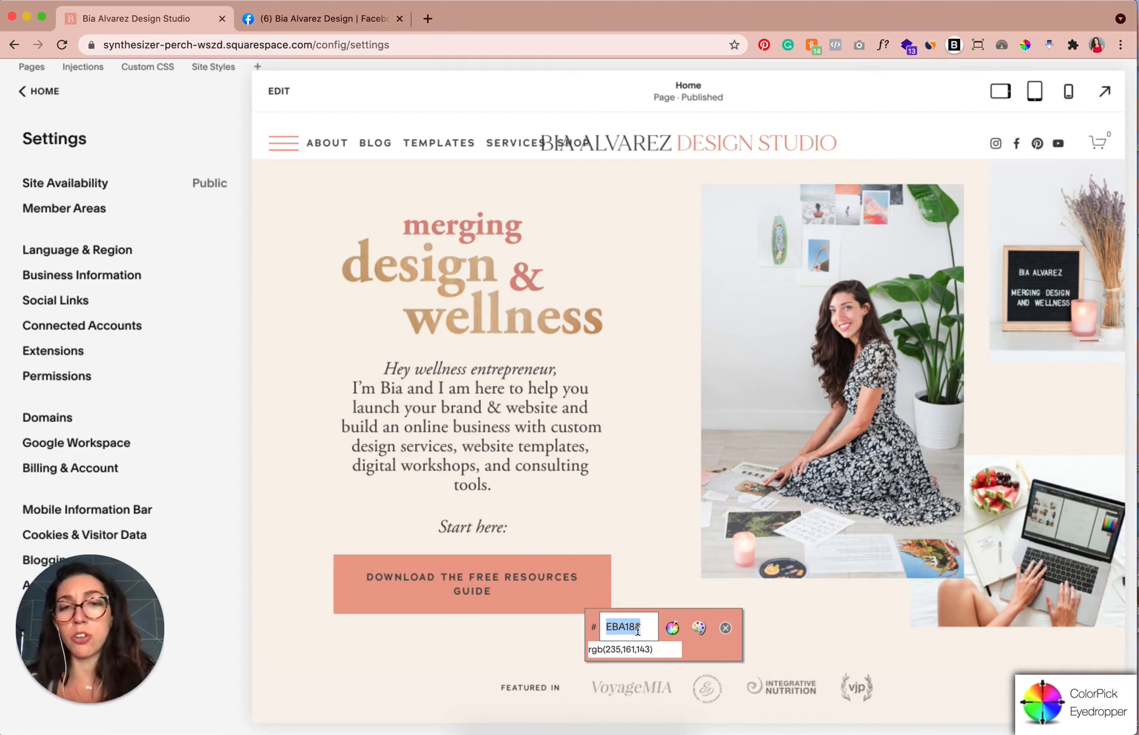
click(726, 627)
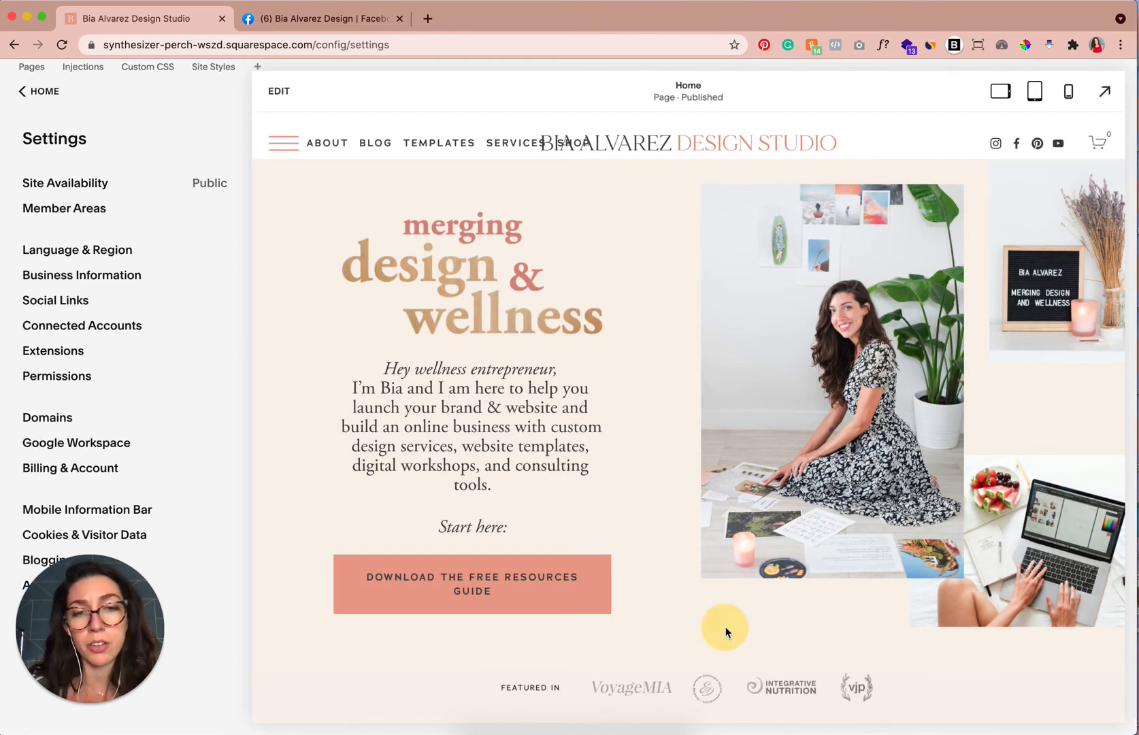
Set the chat plugin's custom color to #EBA18F by pasting the sampled hex code.
click(323, 21)
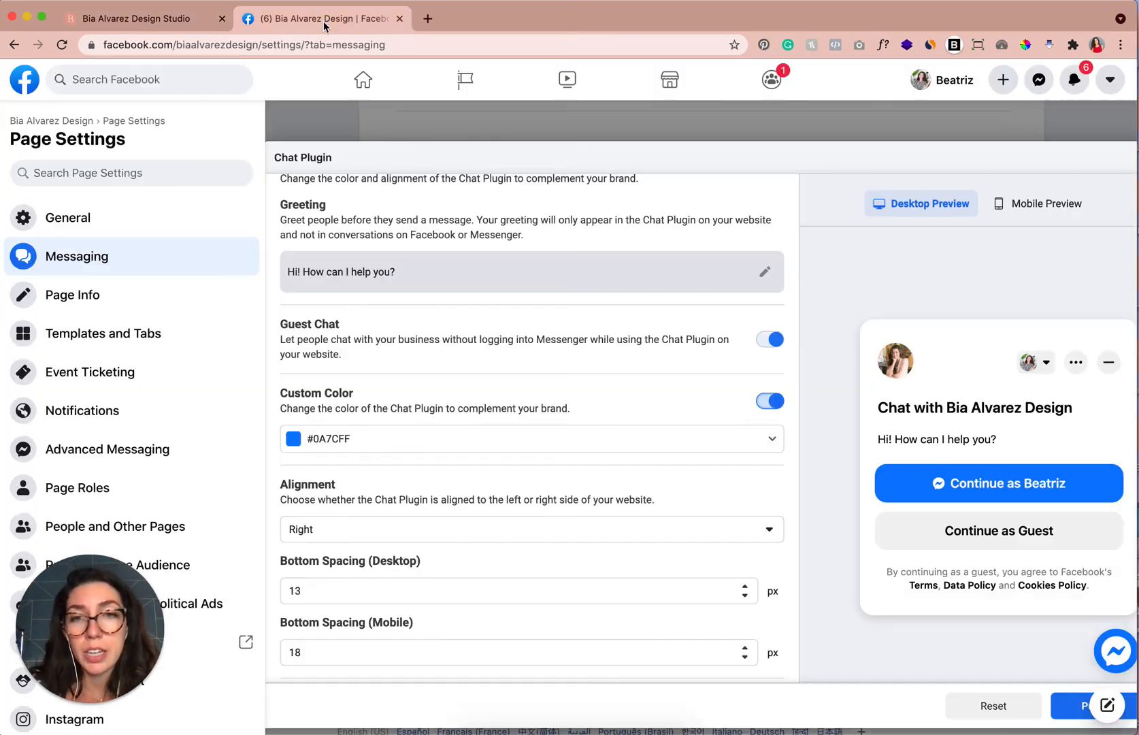
click(356, 439)
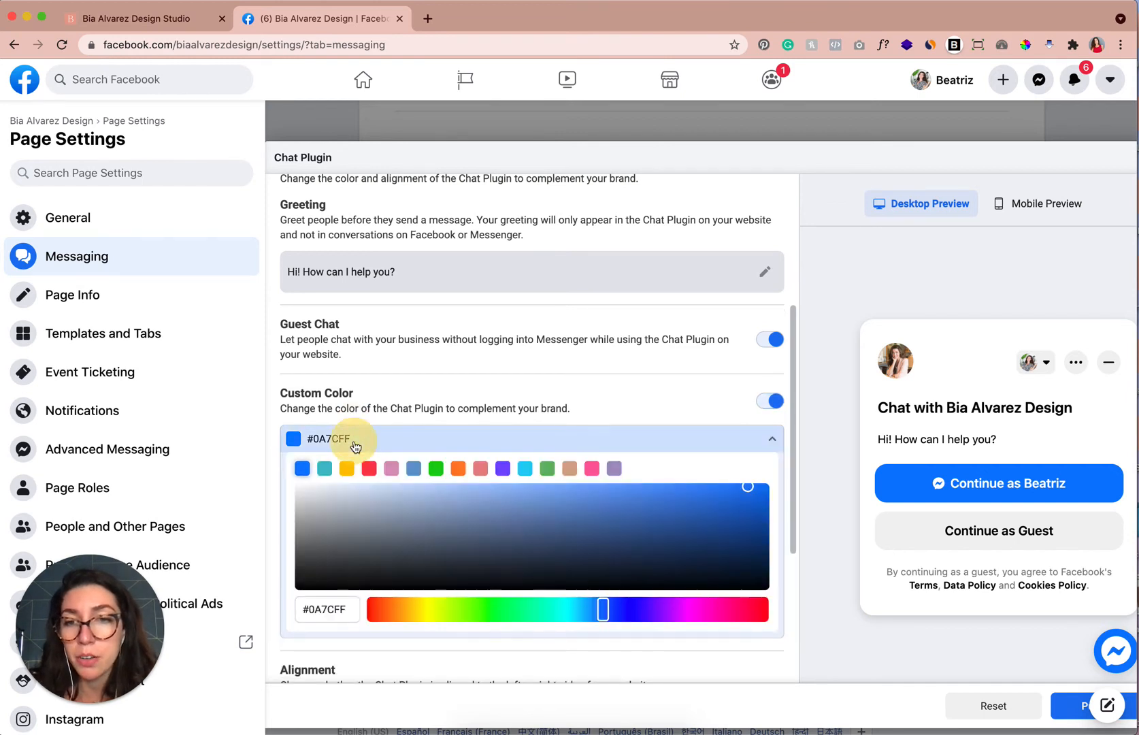
click(354, 444)
click(354, 441)
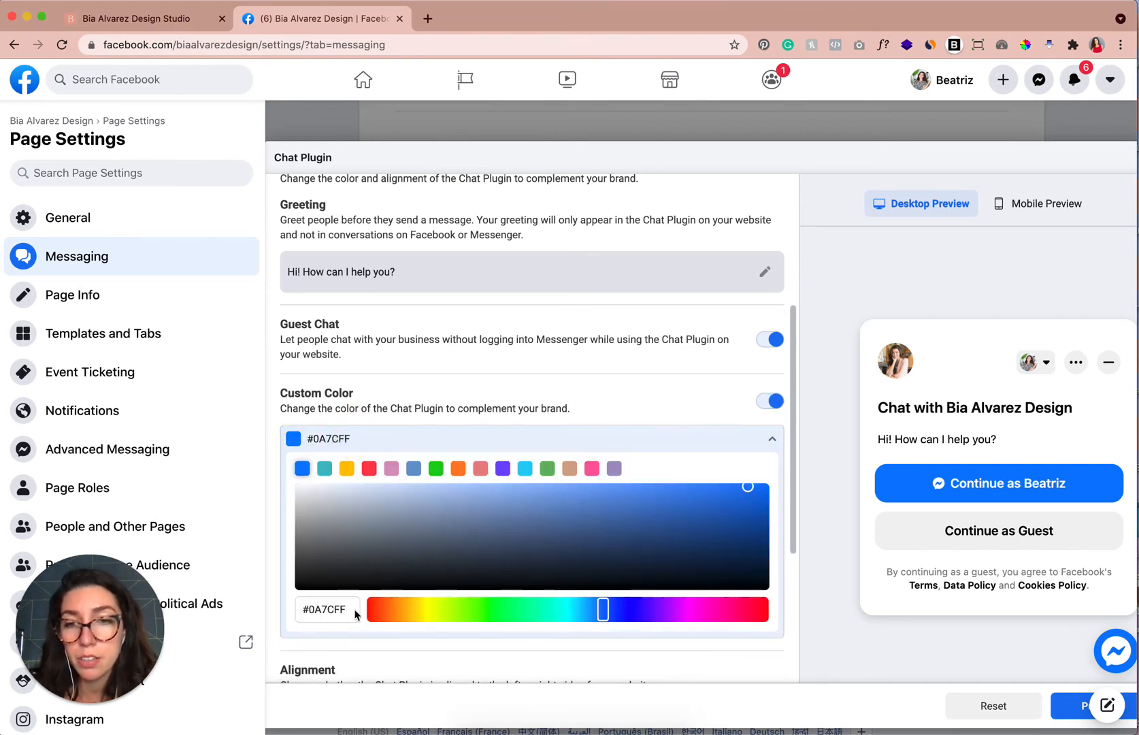
drag(348, 609, 300, 609)
text(#EBA18F)
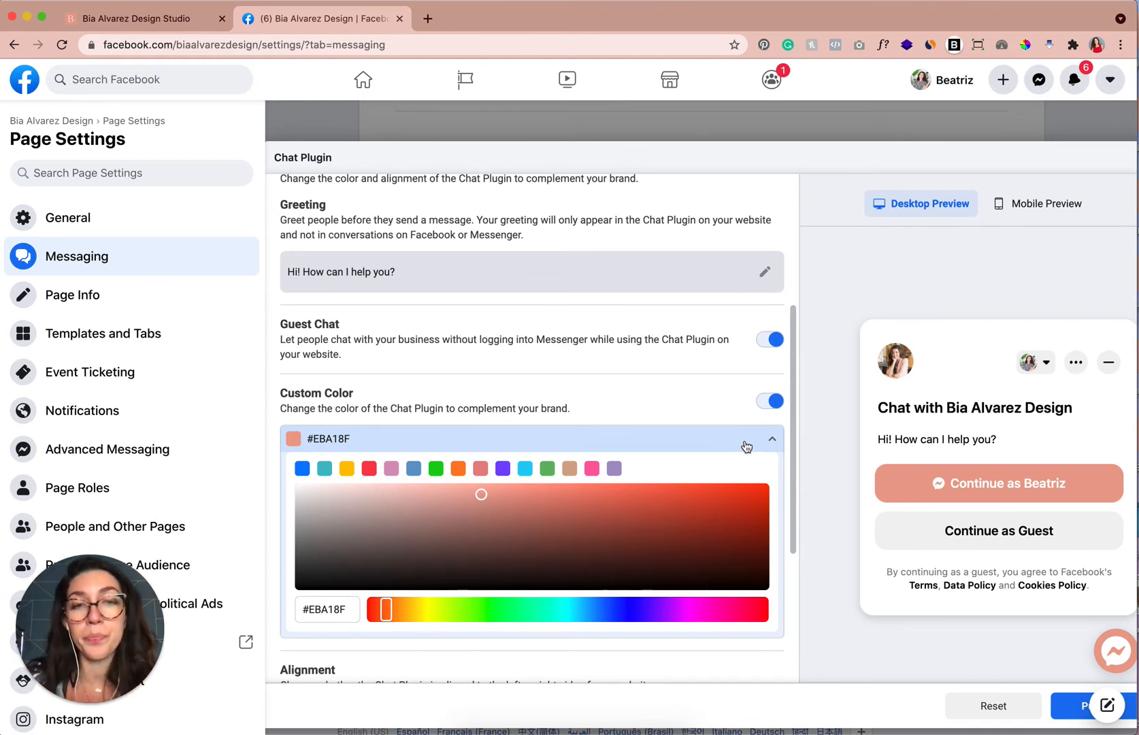
click(772, 439)
Set Bottom Spacing (Desktop) to 10 px.
scroll(718, 382, down, 2)
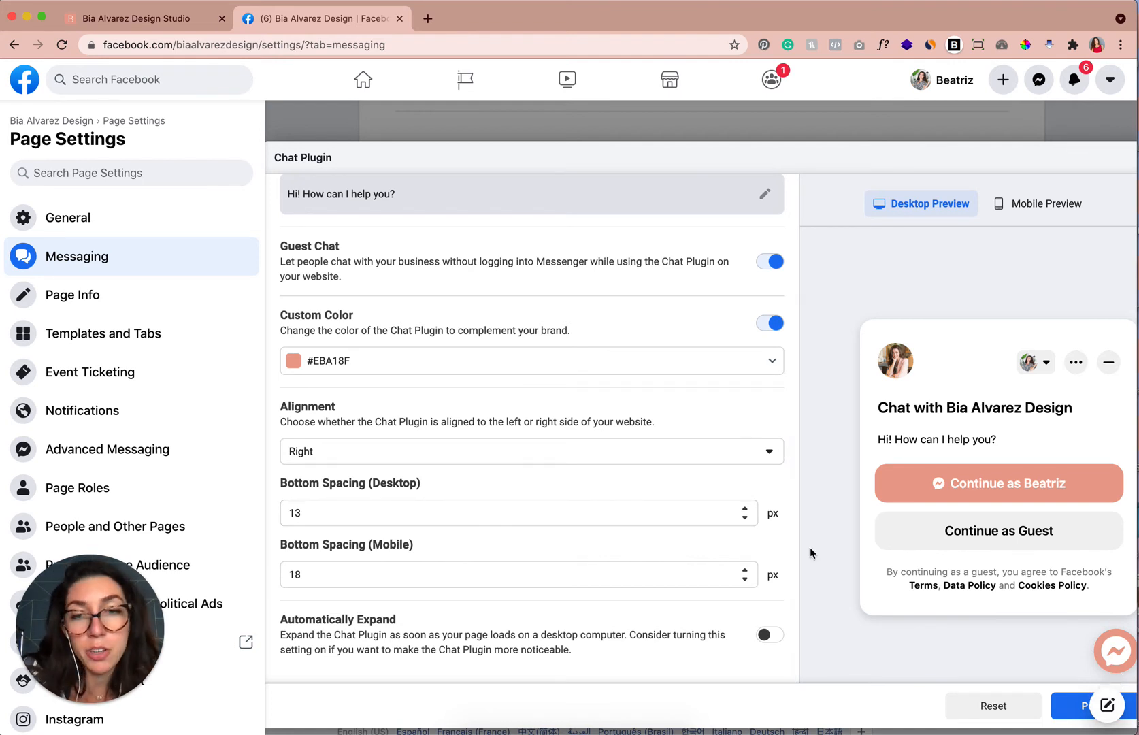
click(745, 519)
click(746, 519)
click(745, 519)
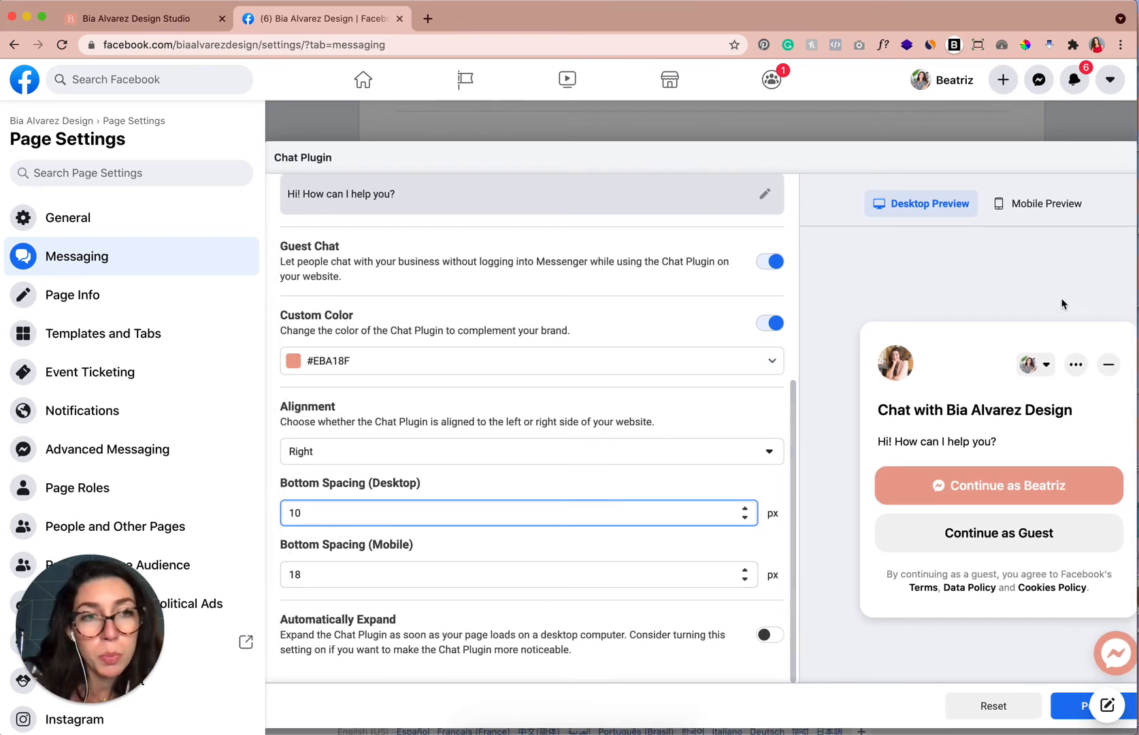
Switch to the mobile preview, minimize the preview chat, and set Bottom Spacing (Mobile) to 15 px.
click(1044, 206)
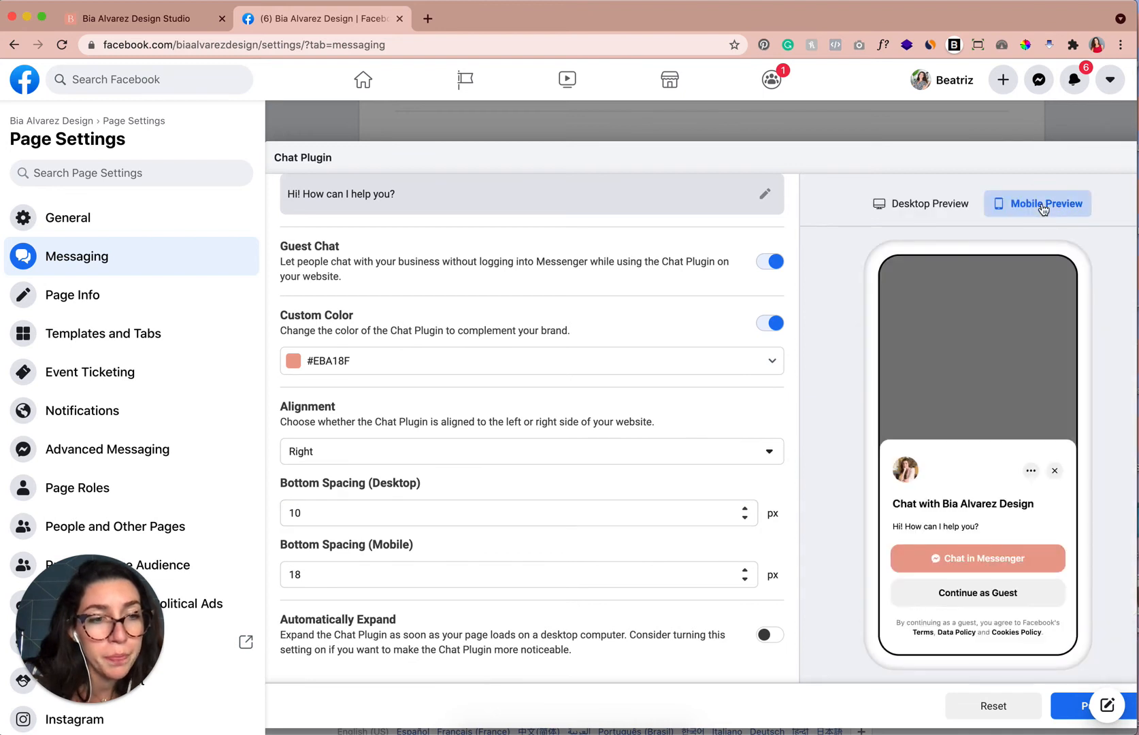
click(1056, 473)
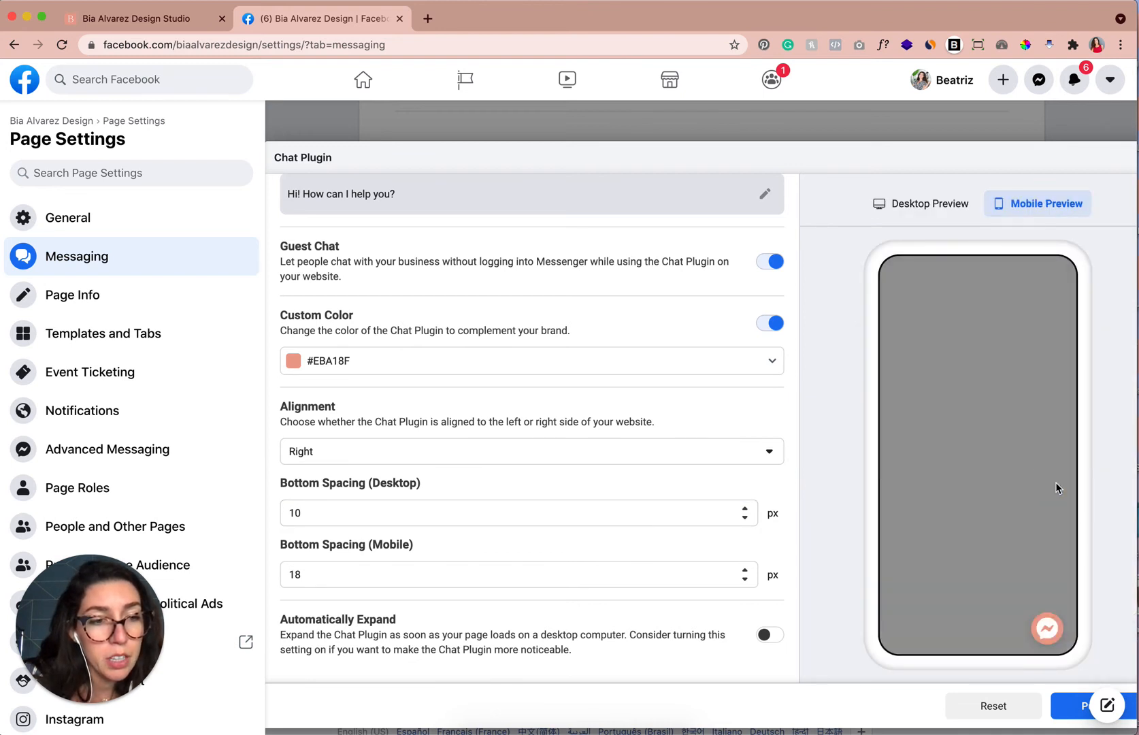
click(745, 579)
click(746, 580)
click(745, 579)
click(745, 579)
click(746, 580)
click(746, 580)
click(746, 579)
click(745, 572)
click(745, 571)
click(746, 571)
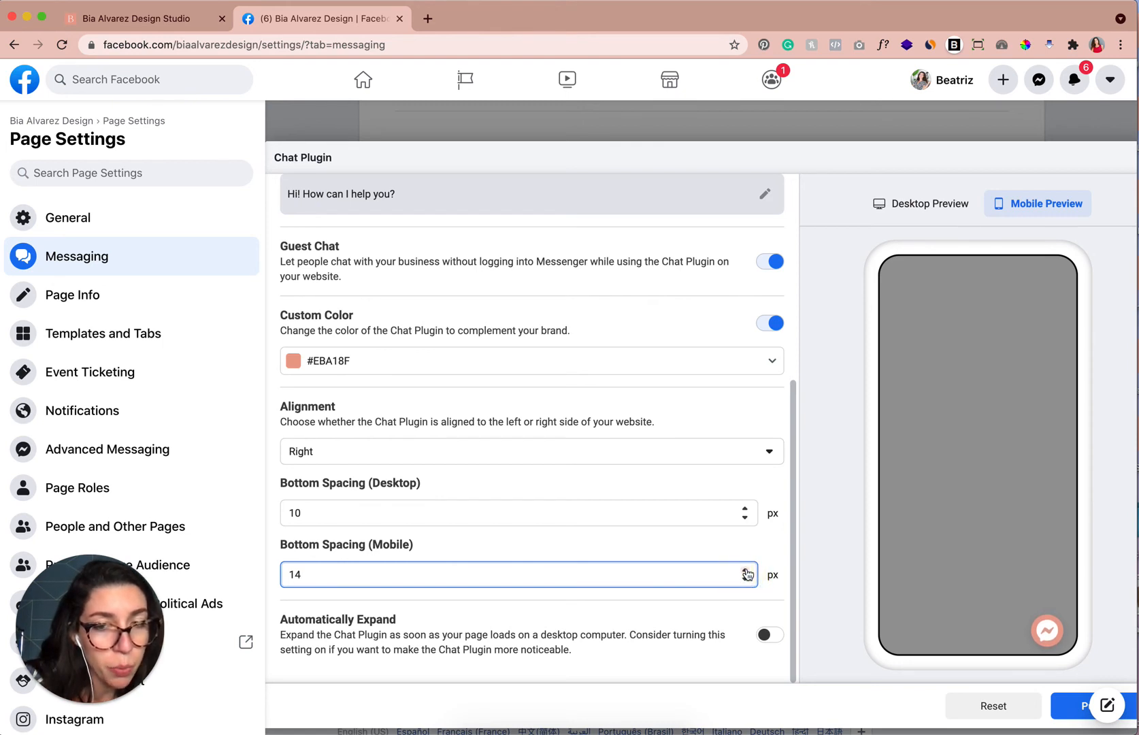
click(745, 571)
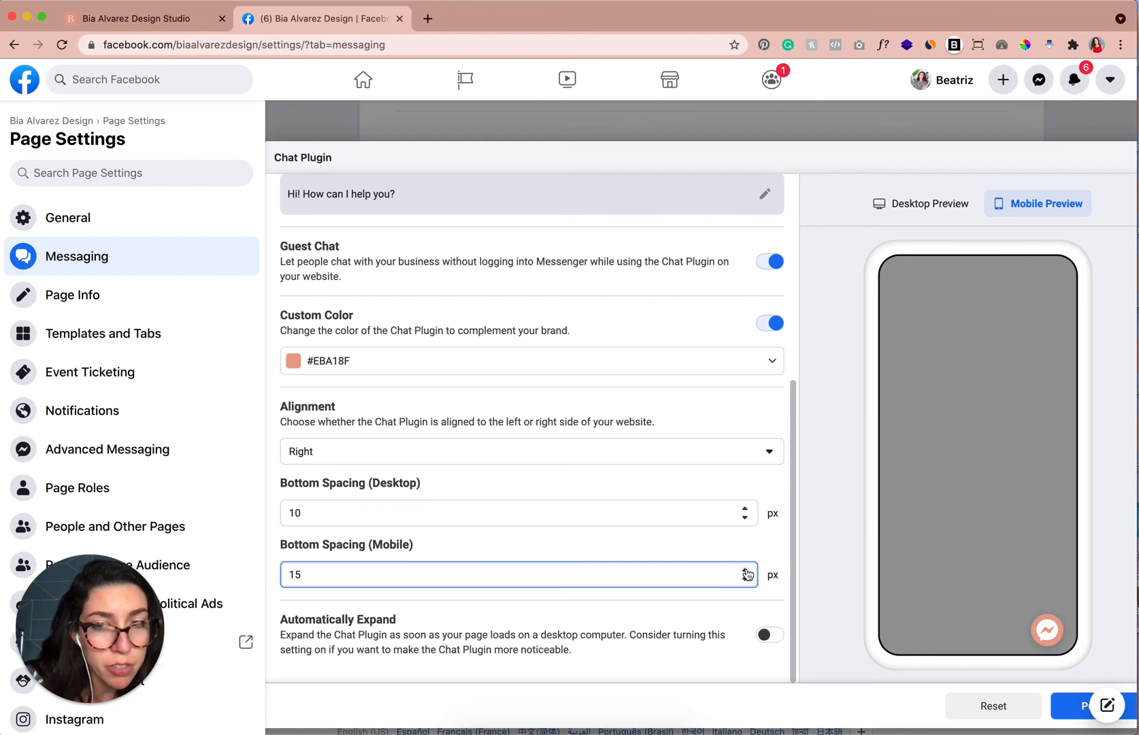
Return to the desktop preview and toggle Automatically Expand on and back off.
click(940, 212)
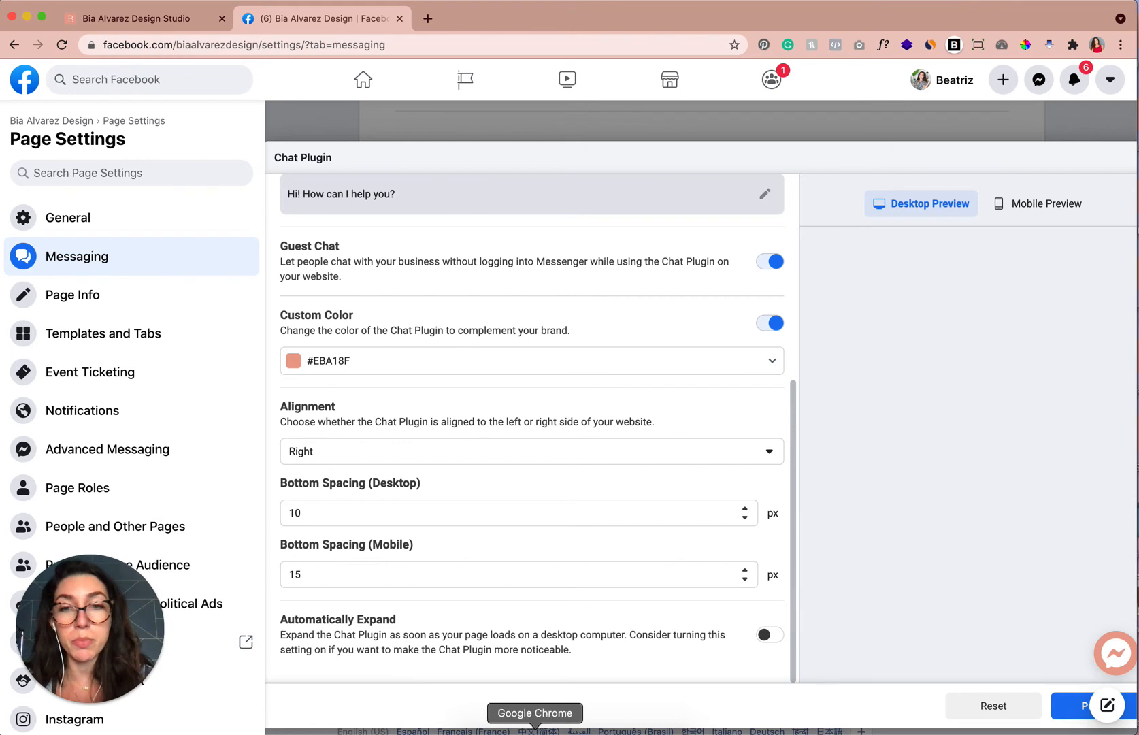
click(765, 637)
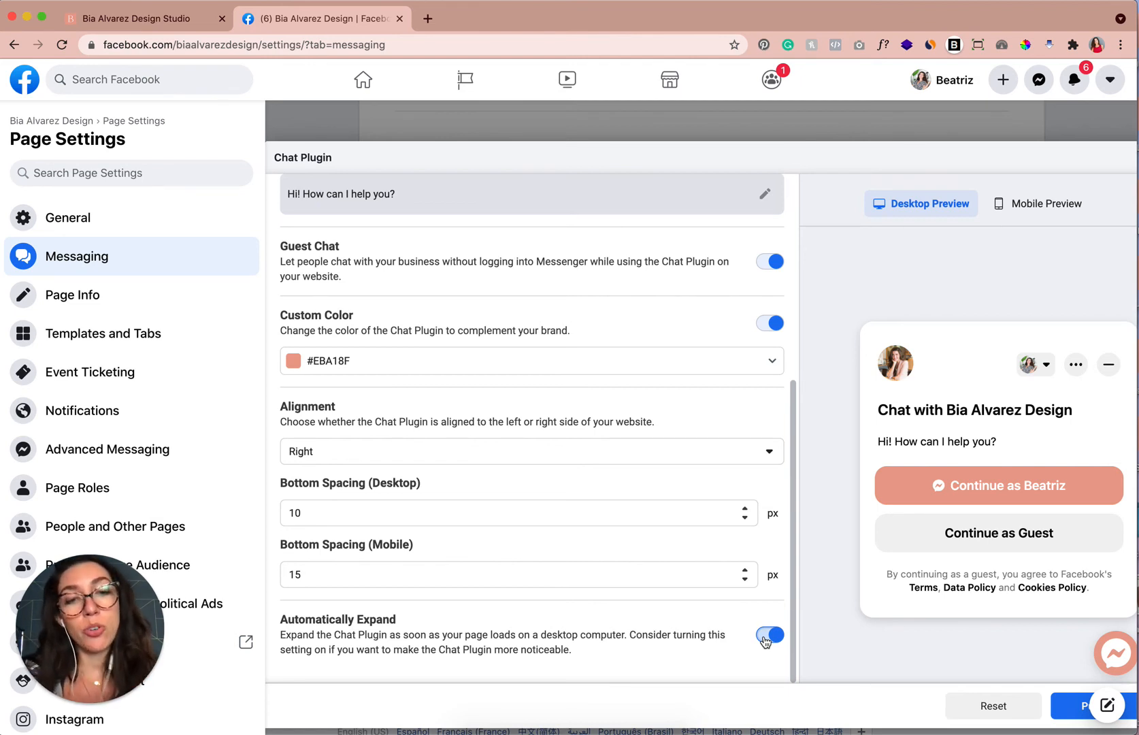
click(768, 636)
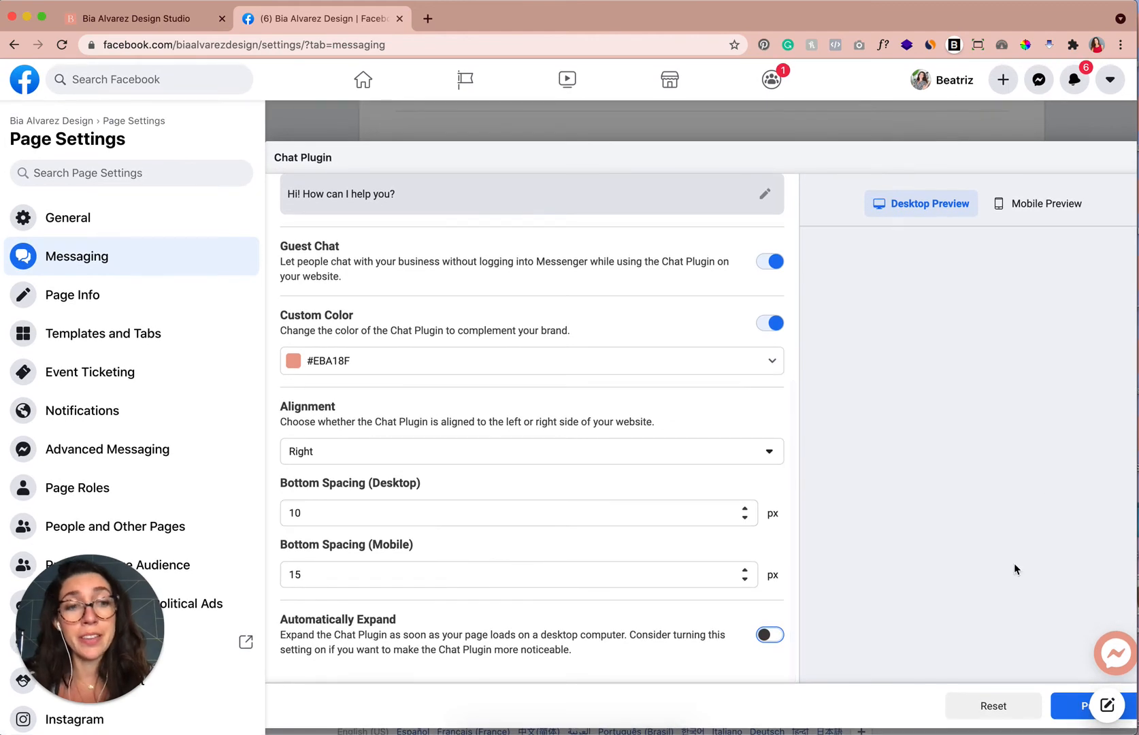
Publish the chat plugin settings.
scroll(1066, 605, down, 1)
scroll(1050, 709, right, 1)
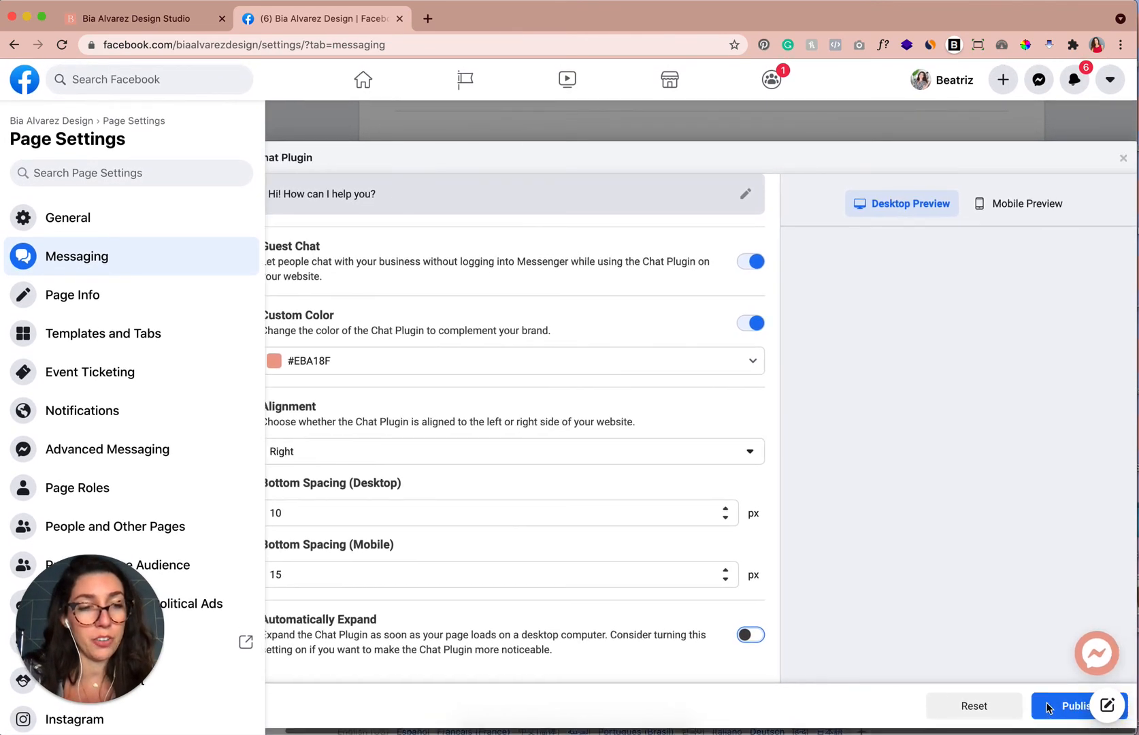
click(1062, 711)
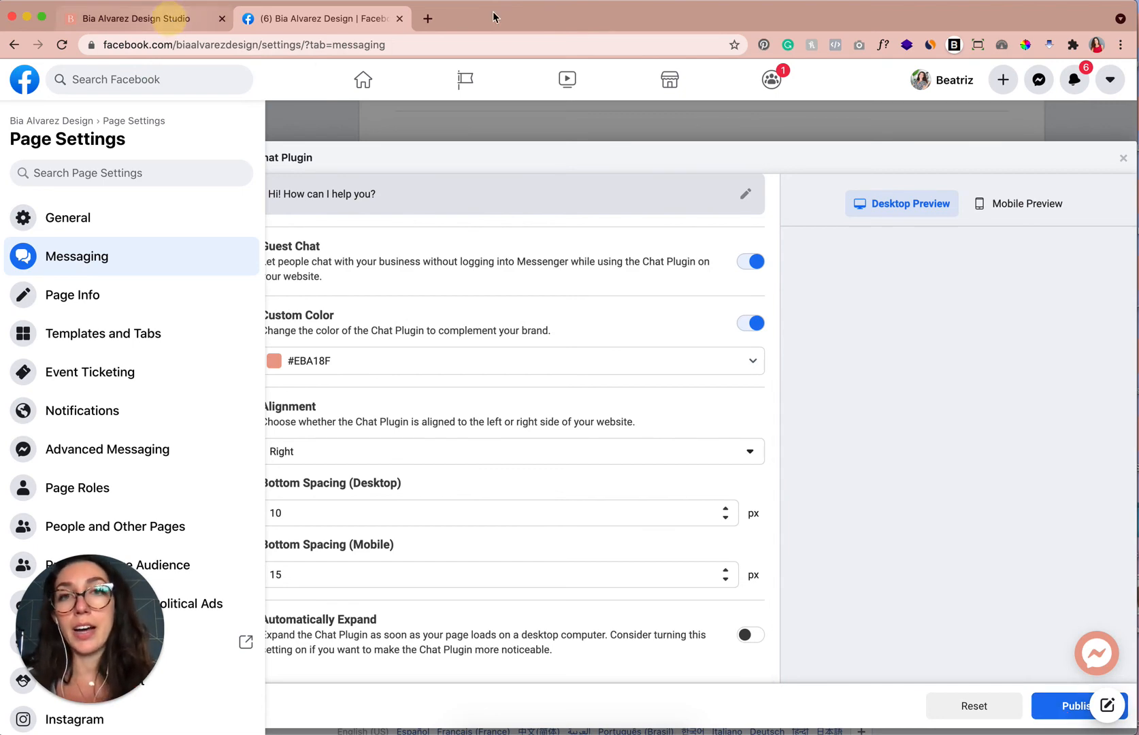
Open the live site in an incognito window and scroll through the home page.
click(136, 18)
mouse_move(528, 19)
mouse_down()
mouse_move(528, 95)
mouse_move(534, 22)
mouse_up()
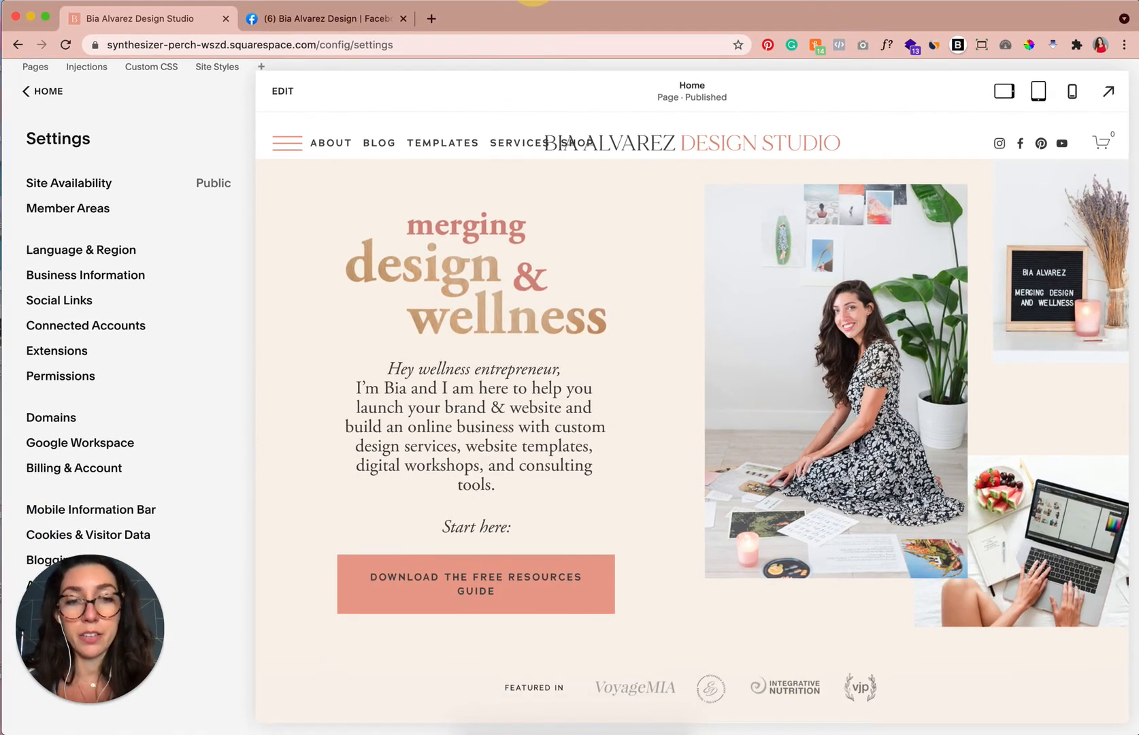
click(651, 730)
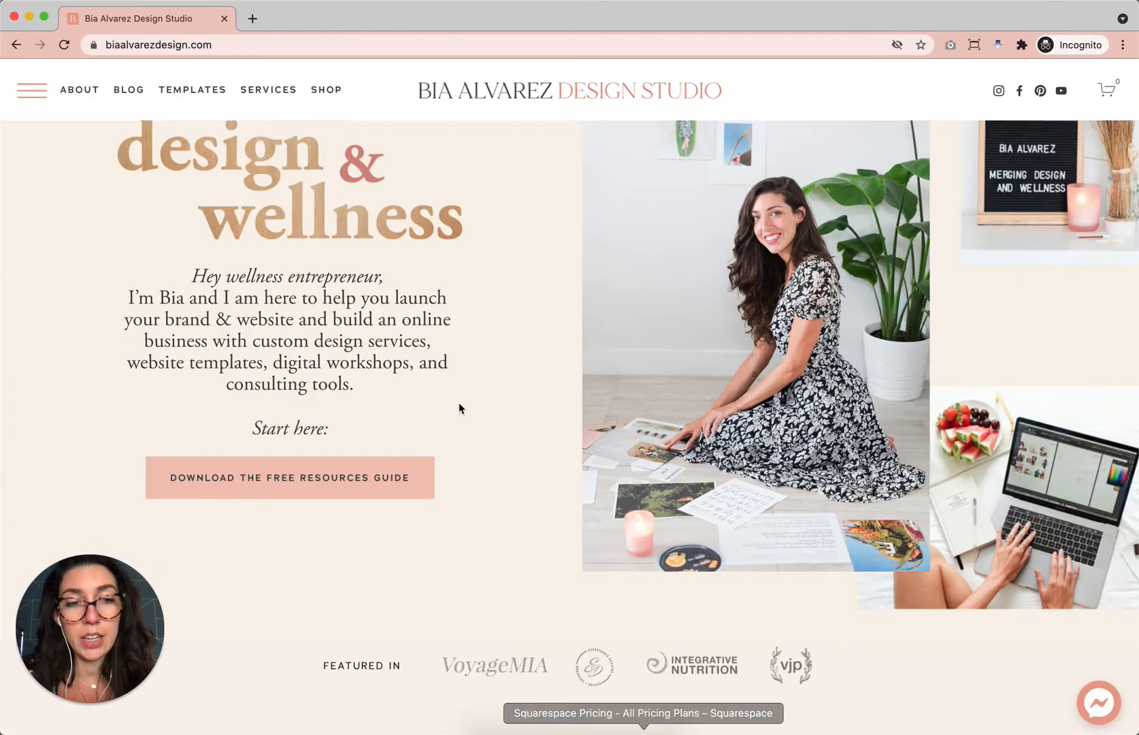
click(64, 45)
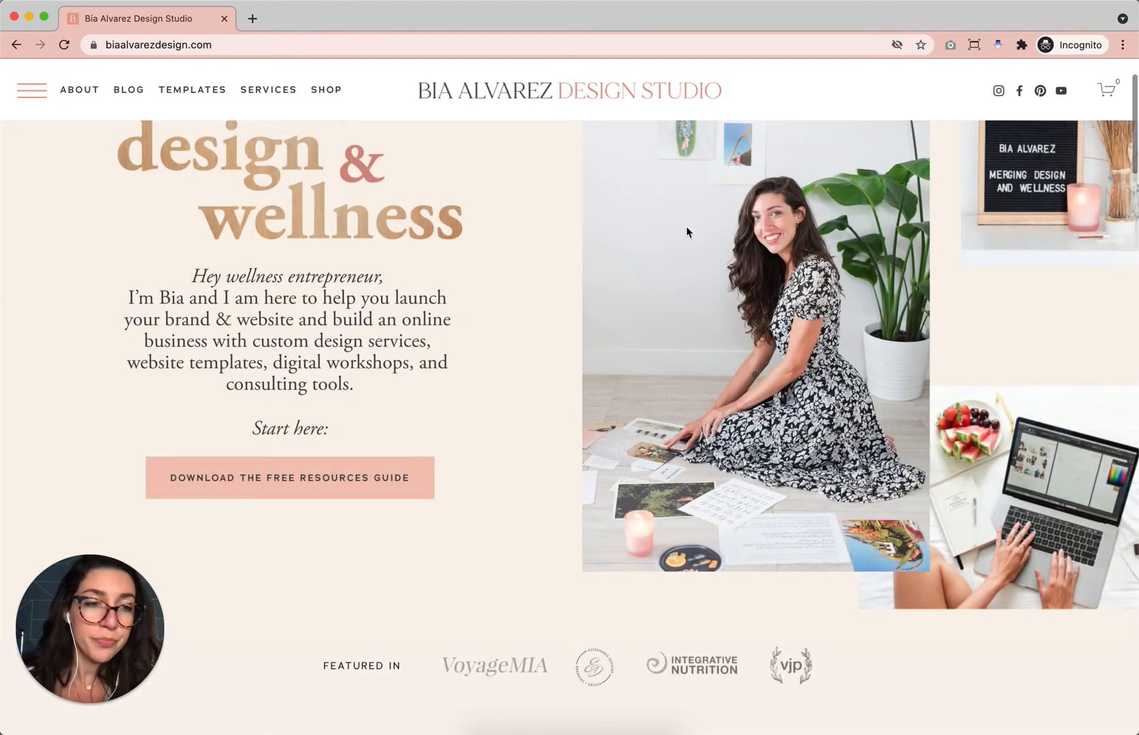
scroll(740, 574, down, 10)
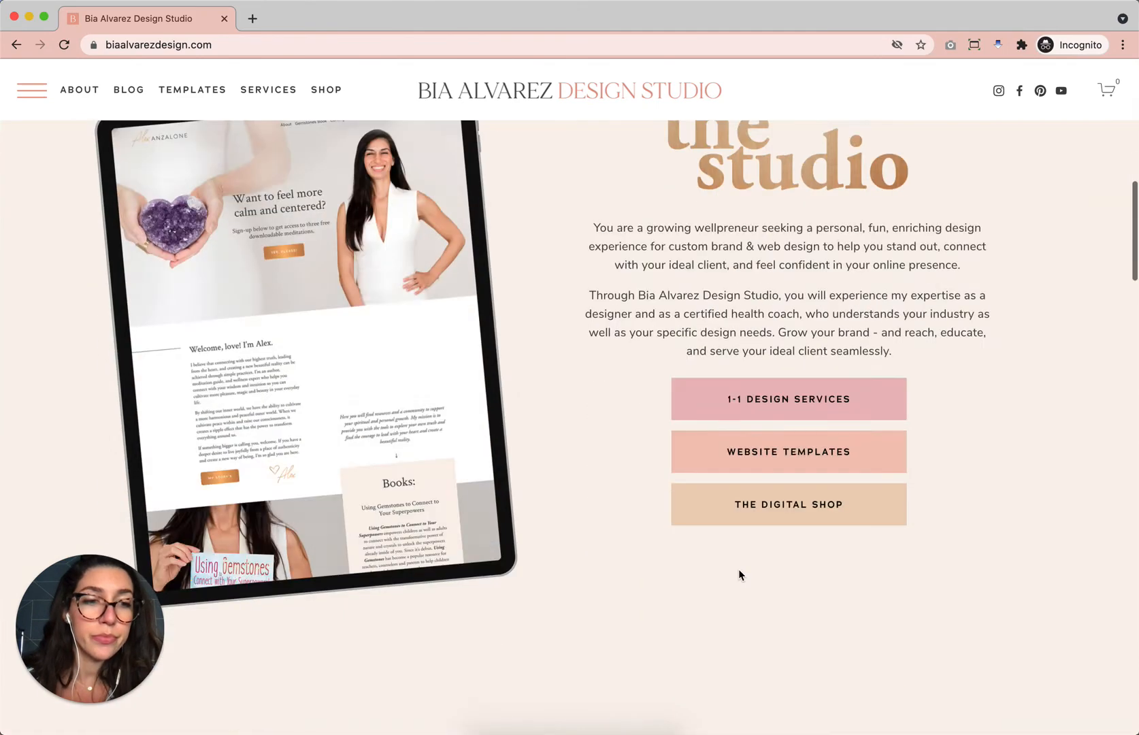
scroll(740, 573, up, 12)
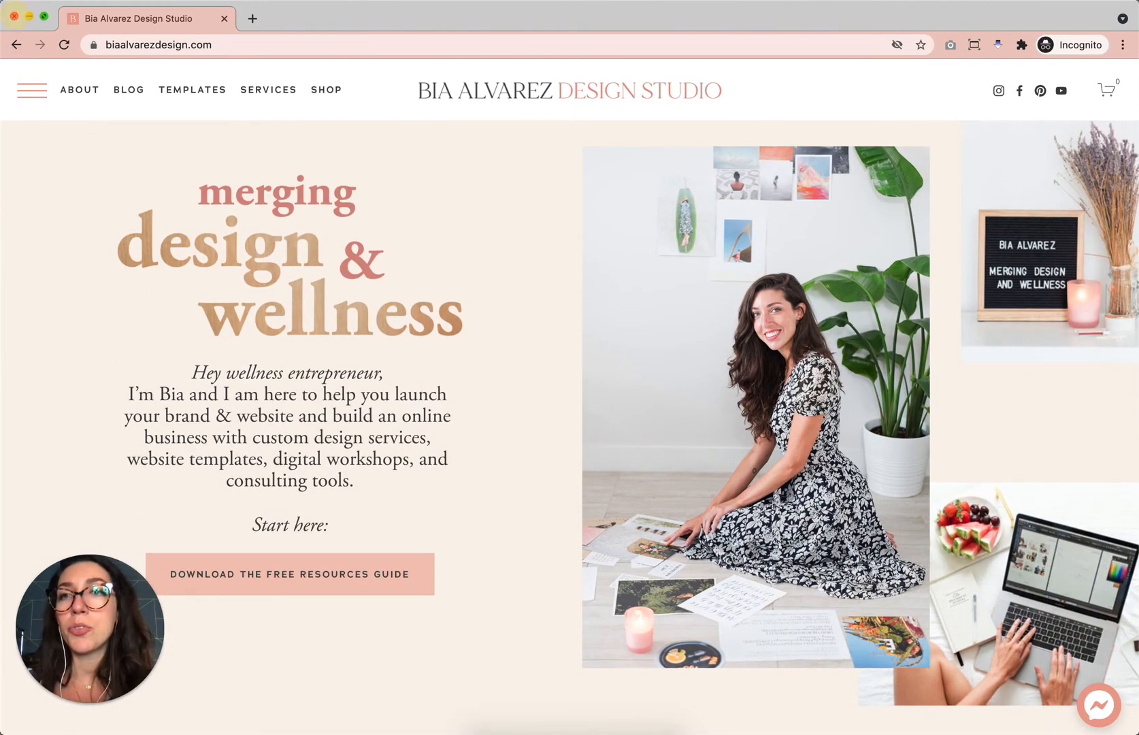
Close that window and open a new incognito window loading biaalvarezdesign.com.
click(13, 16)
click(55, 1)
click(79, 39)
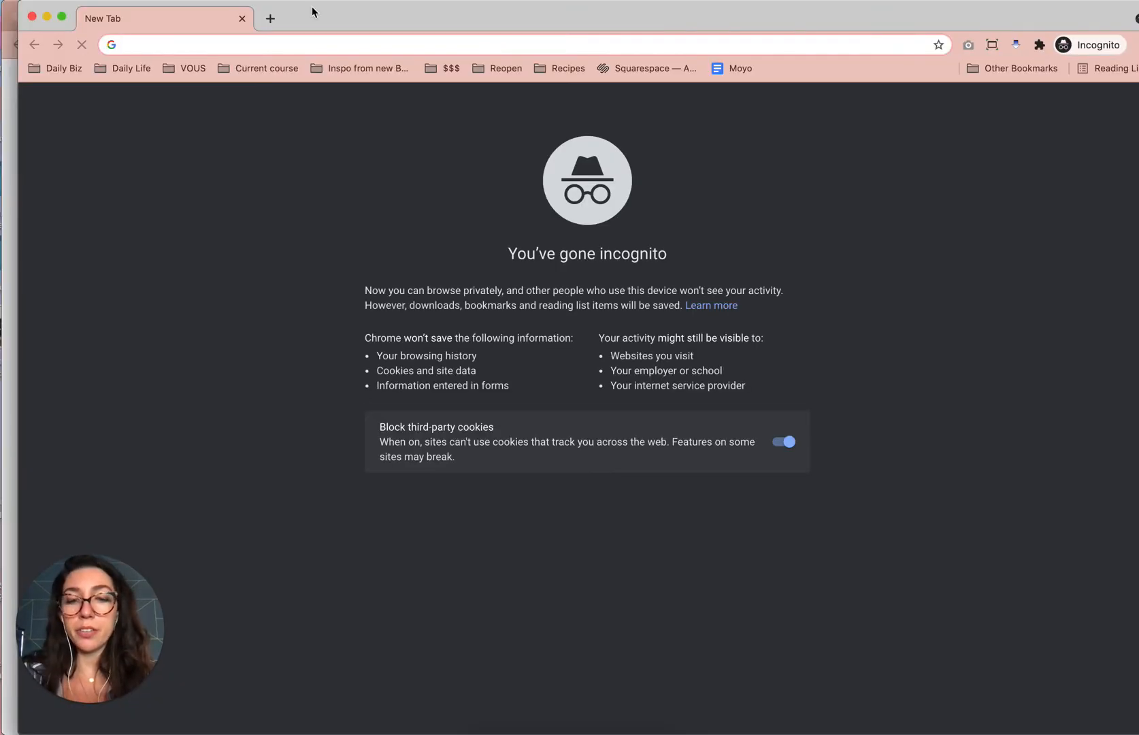
text(bi)
key(Right)
drag(241, 41, 362, 24)
key(BackSpace)
key(Return)
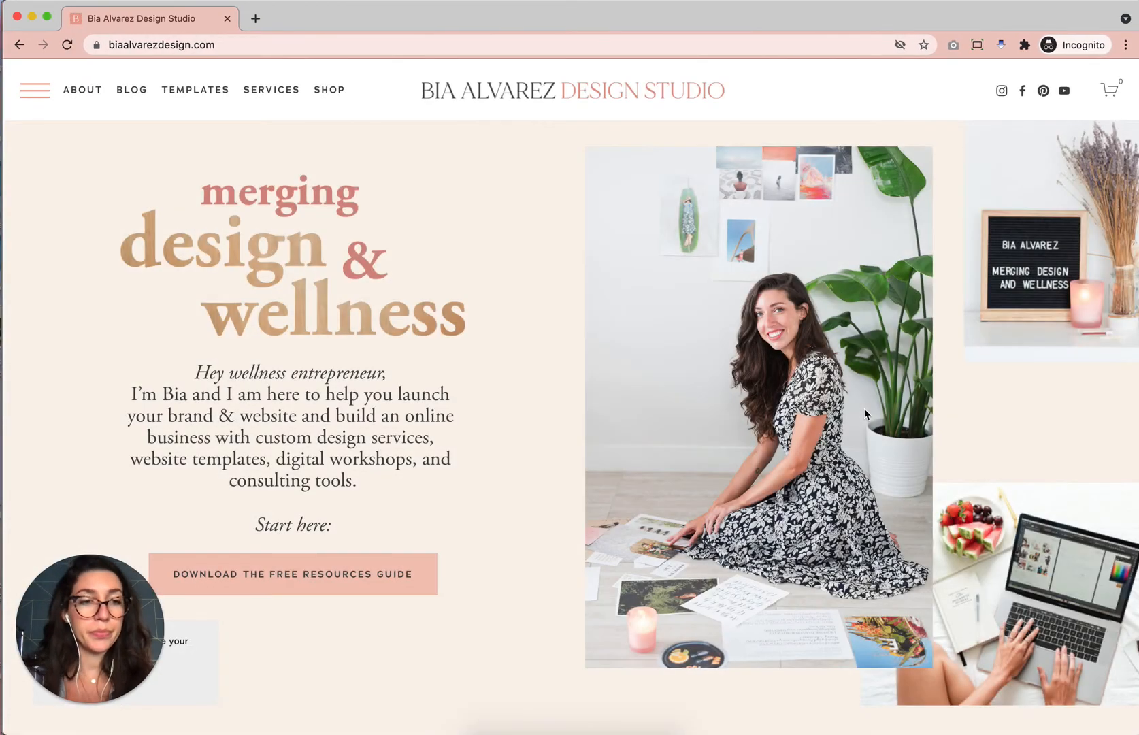
Close the site's pop-up, open the Messenger chat plugin, and continue as a guest.
drag(534, 25, 646, 20)
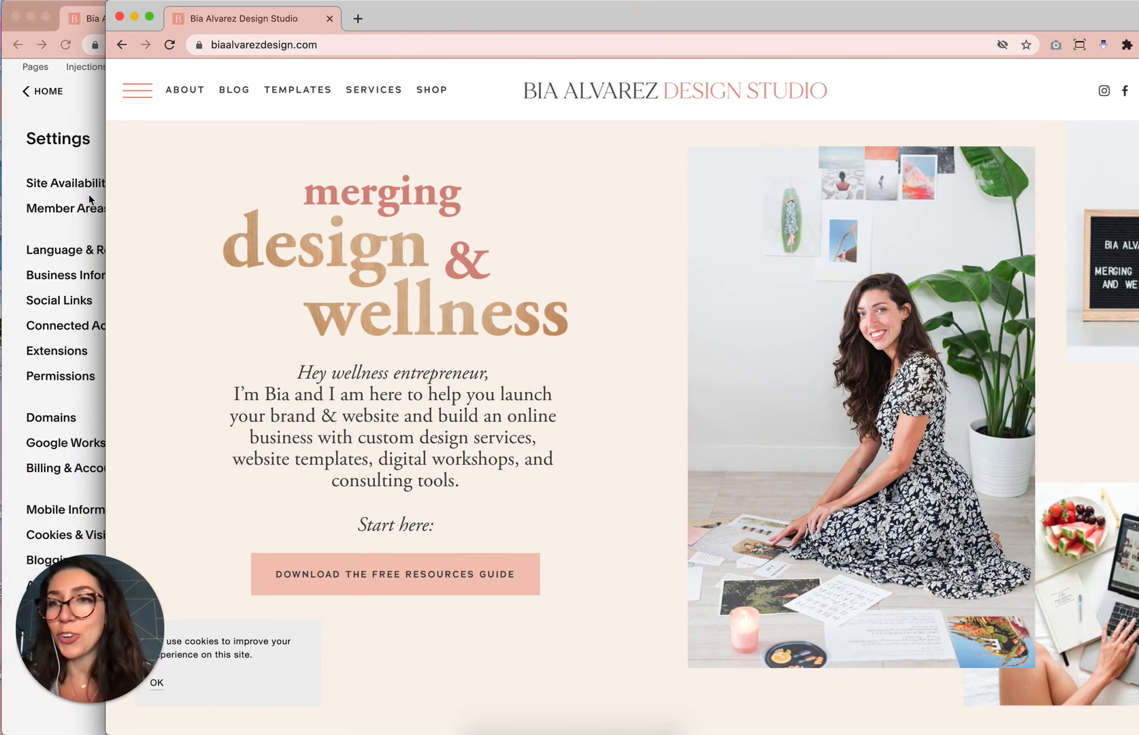
click(60, 164)
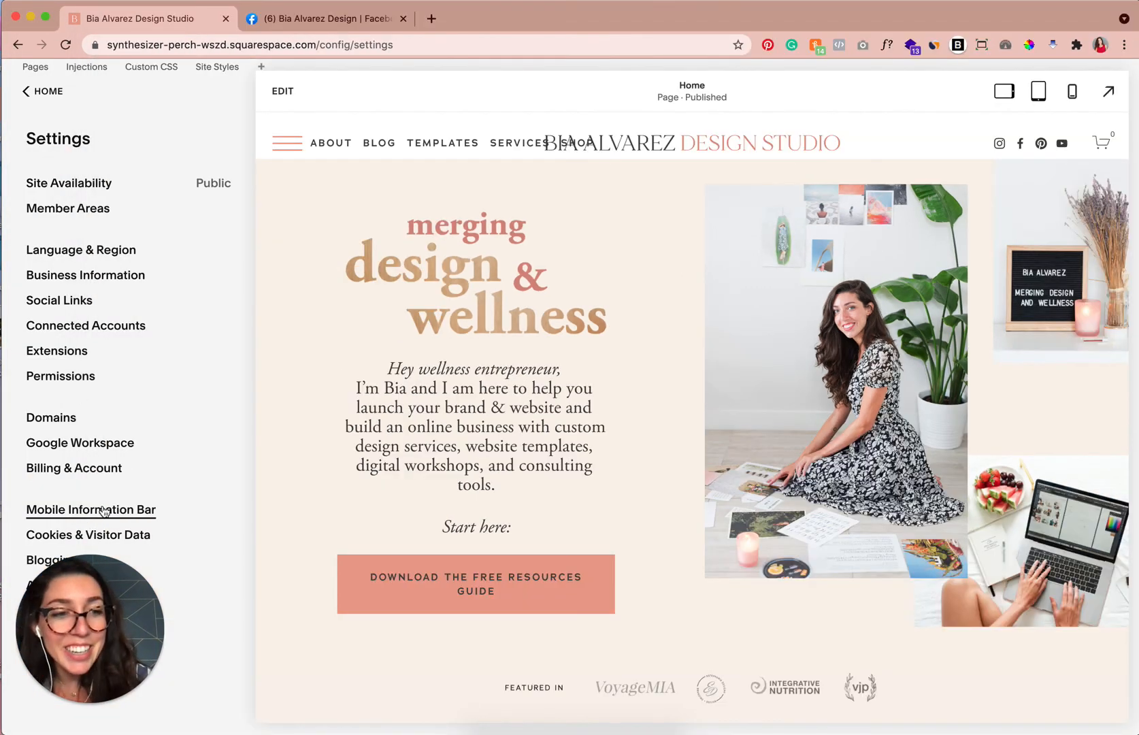
drag(1072, 10, 1063, 127)
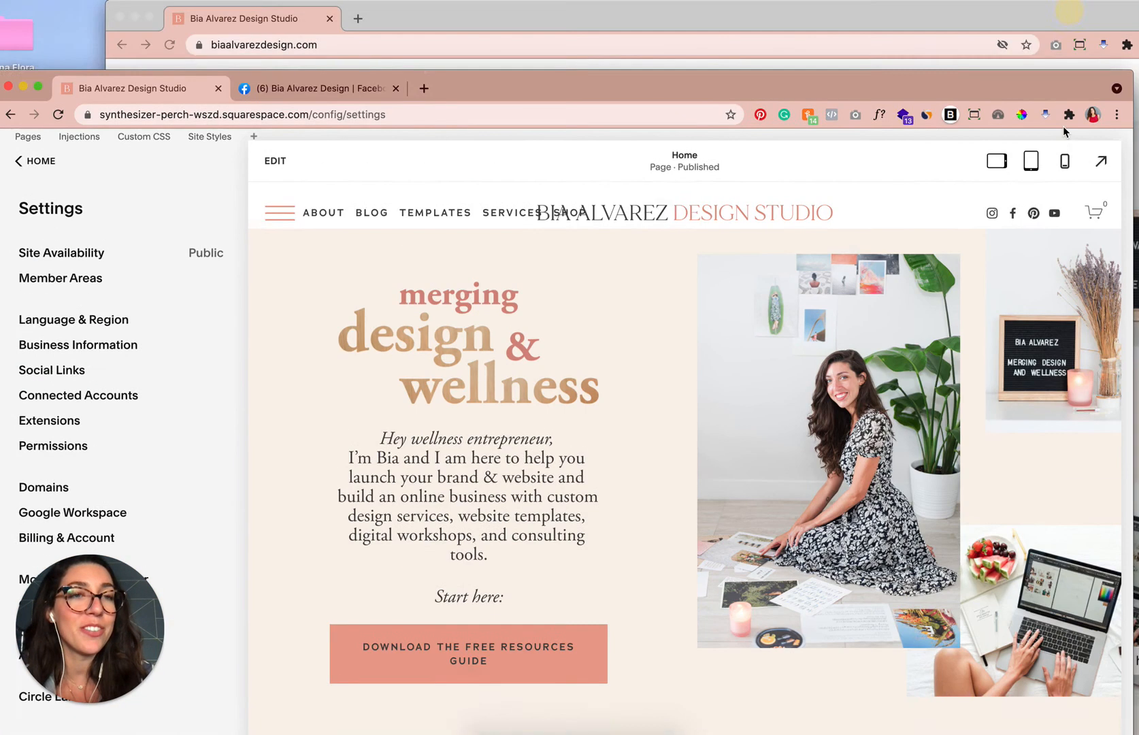
click(1004, 30)
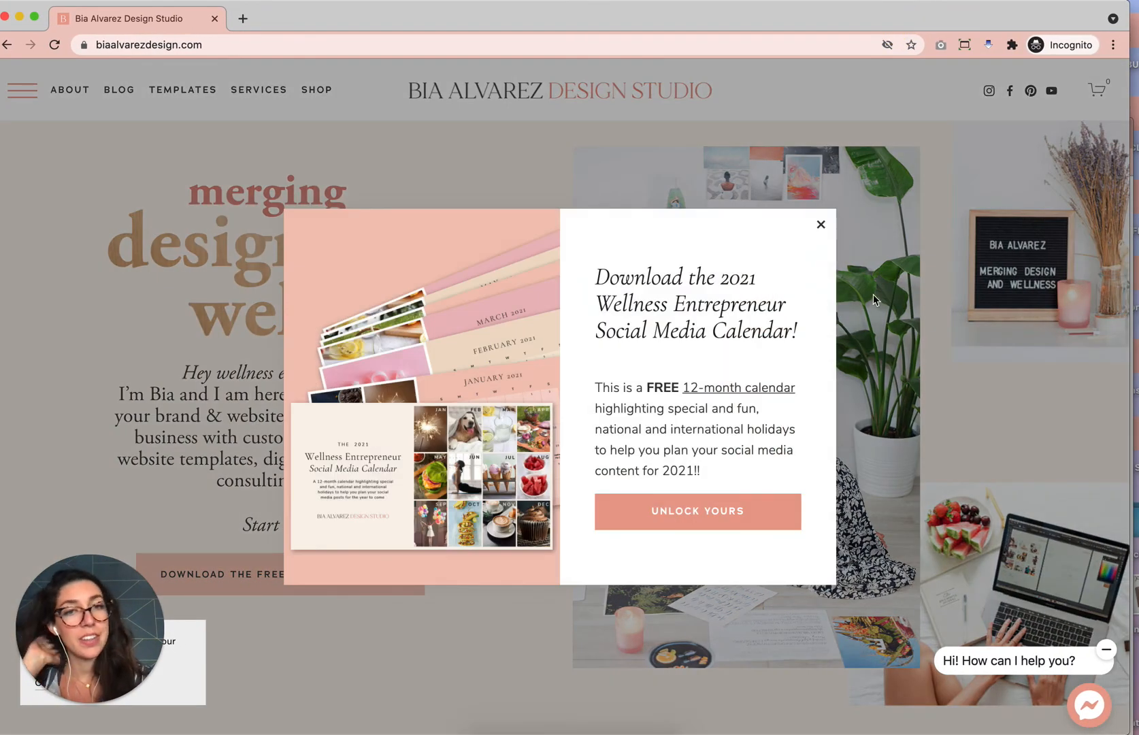
click(820, 223)
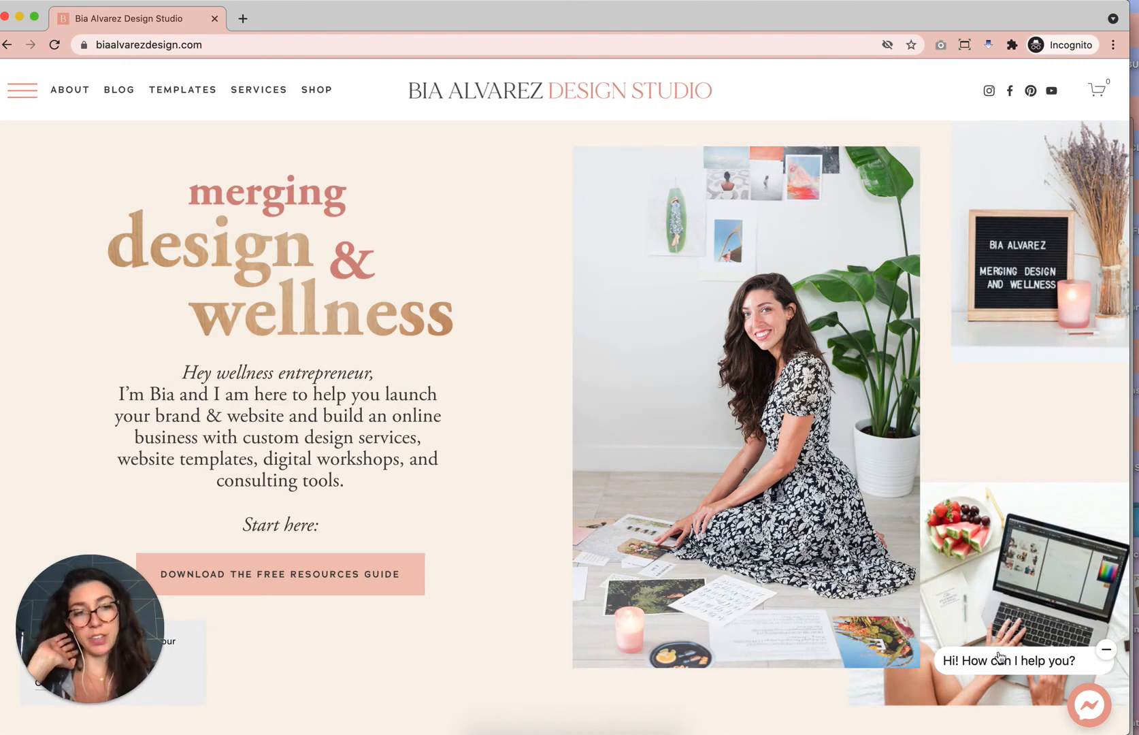
click(1089, 705)
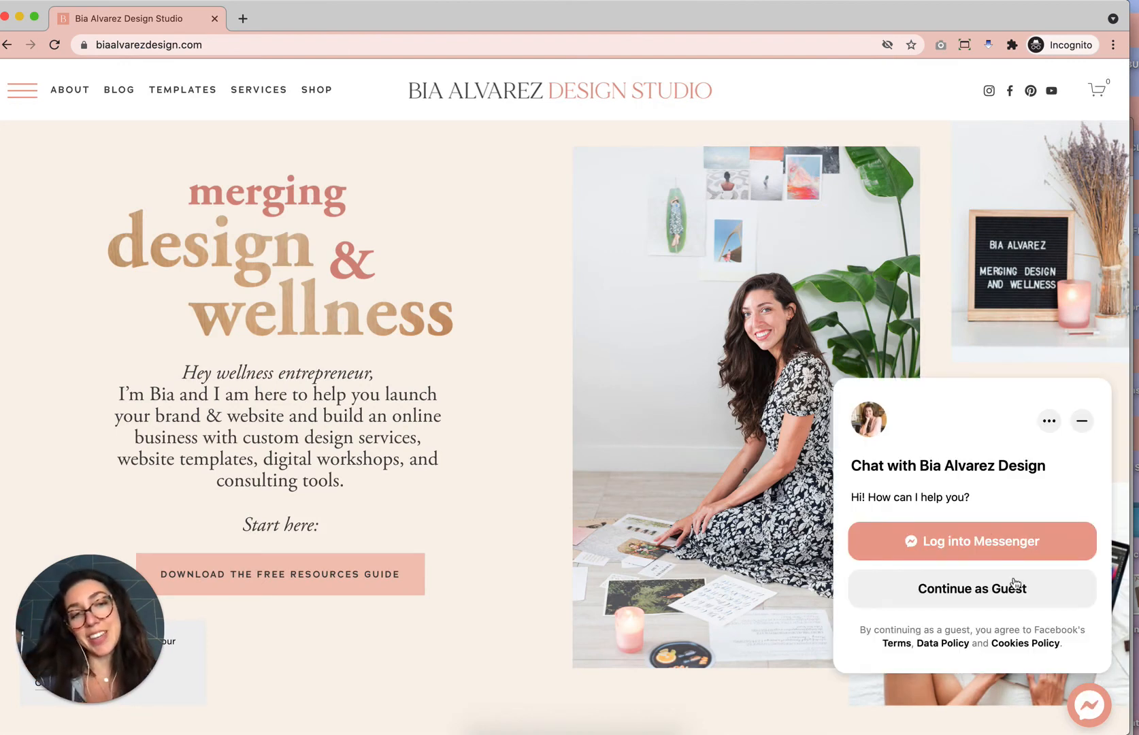
click(973, 590)
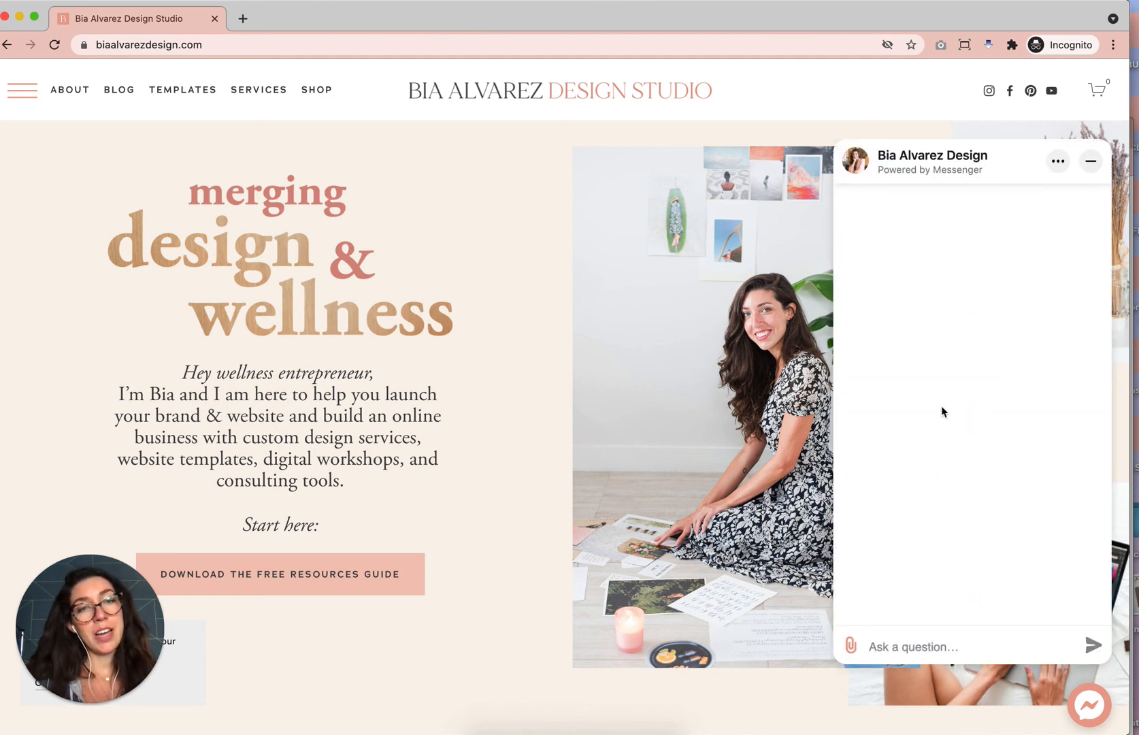
Send the test message "This is a test" through the Messenger chat plugin on the live site.
click(894, 641)
text(This is a test)
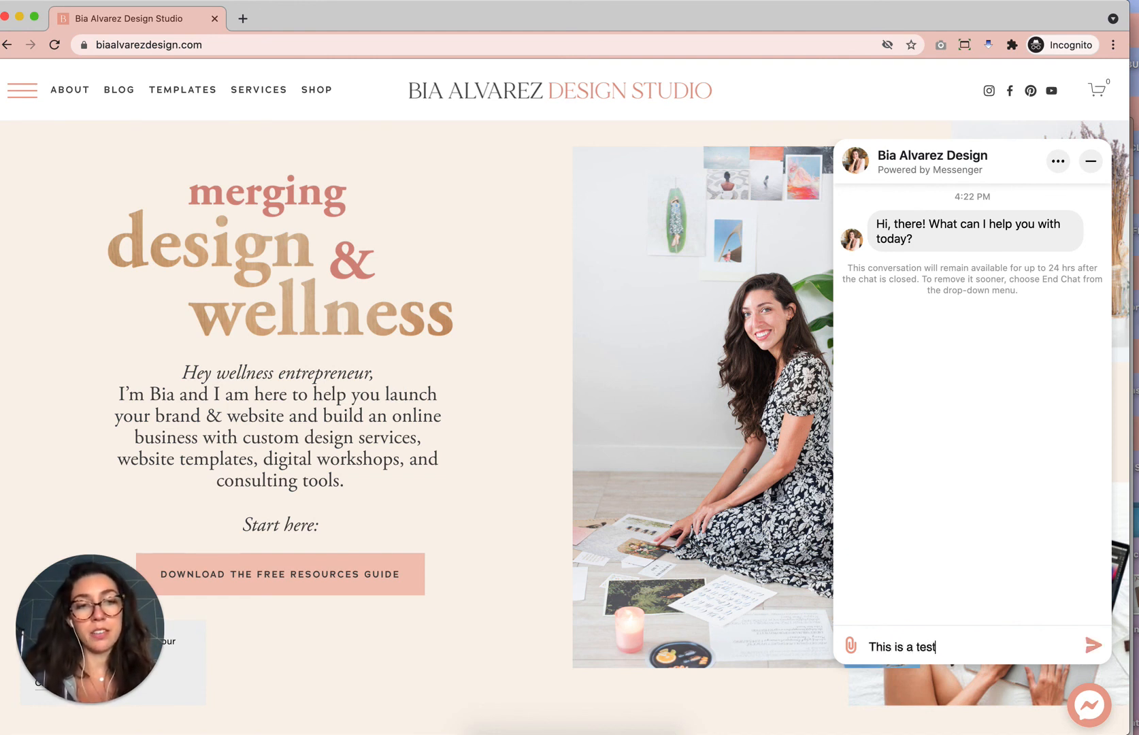
click(1095, 644)
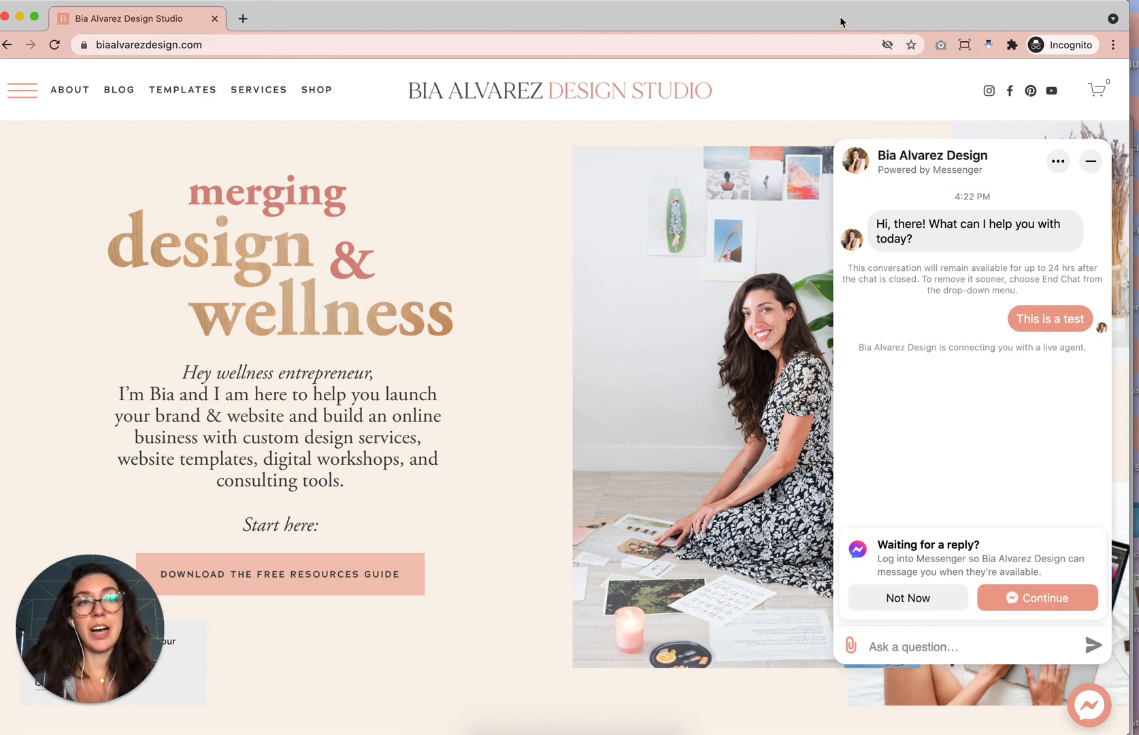
Switch to the Facebook page settings tab and open the guest's test message from the notifications.
drag(842, 18, 888, 12)
click(27, 258)
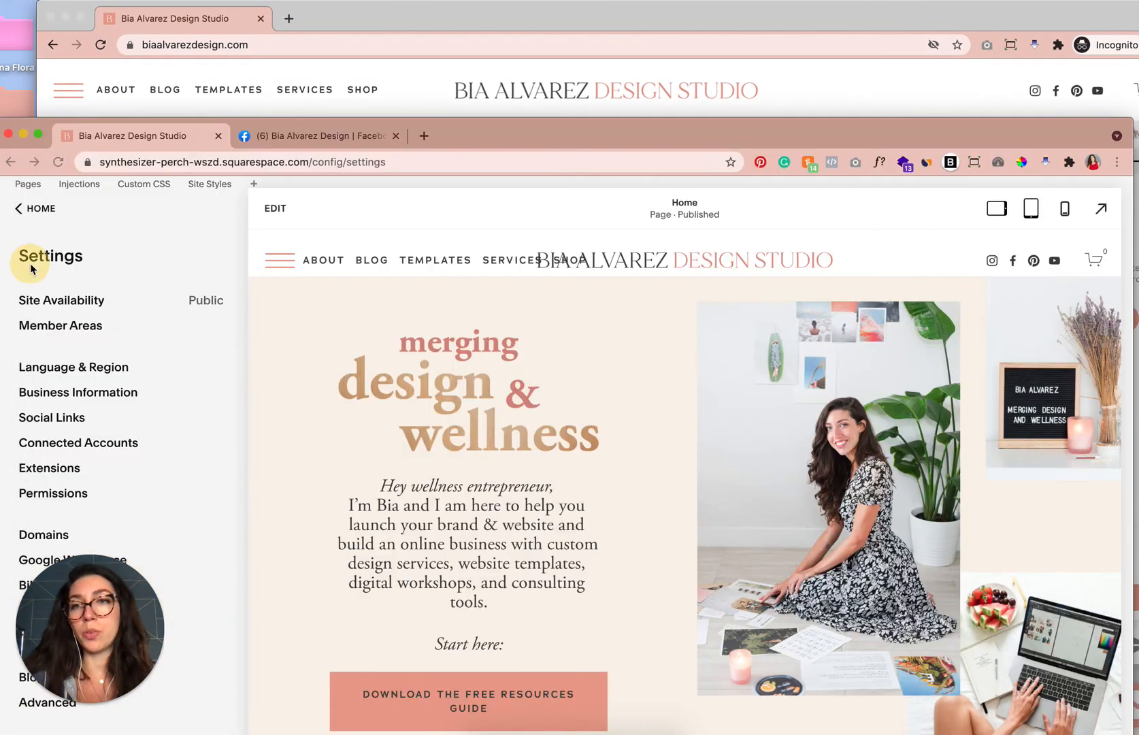
drag(473, 131, 471, 18)
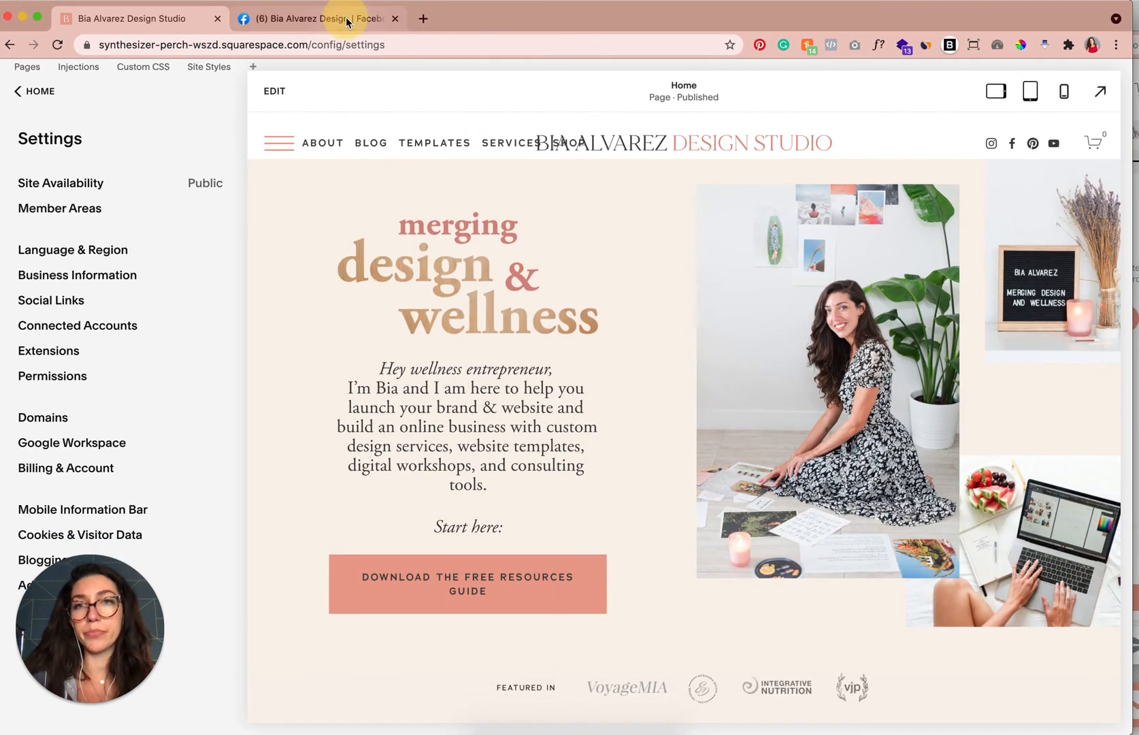
click(347, 22)
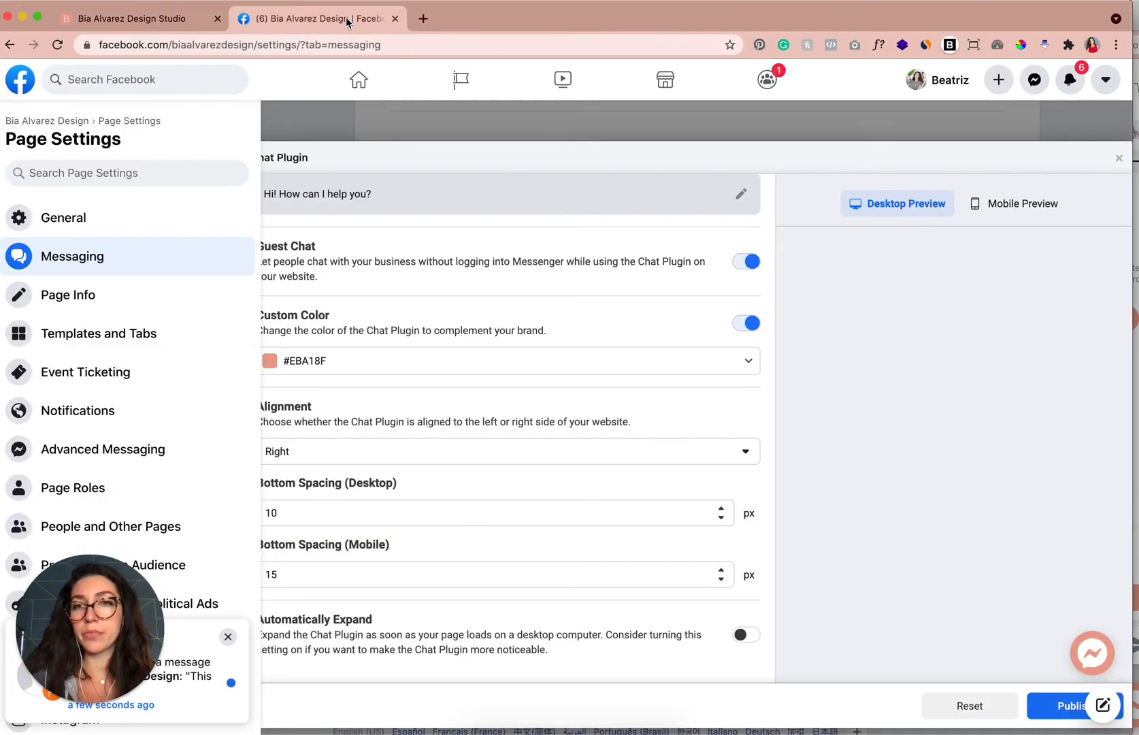
click(1070, 79)
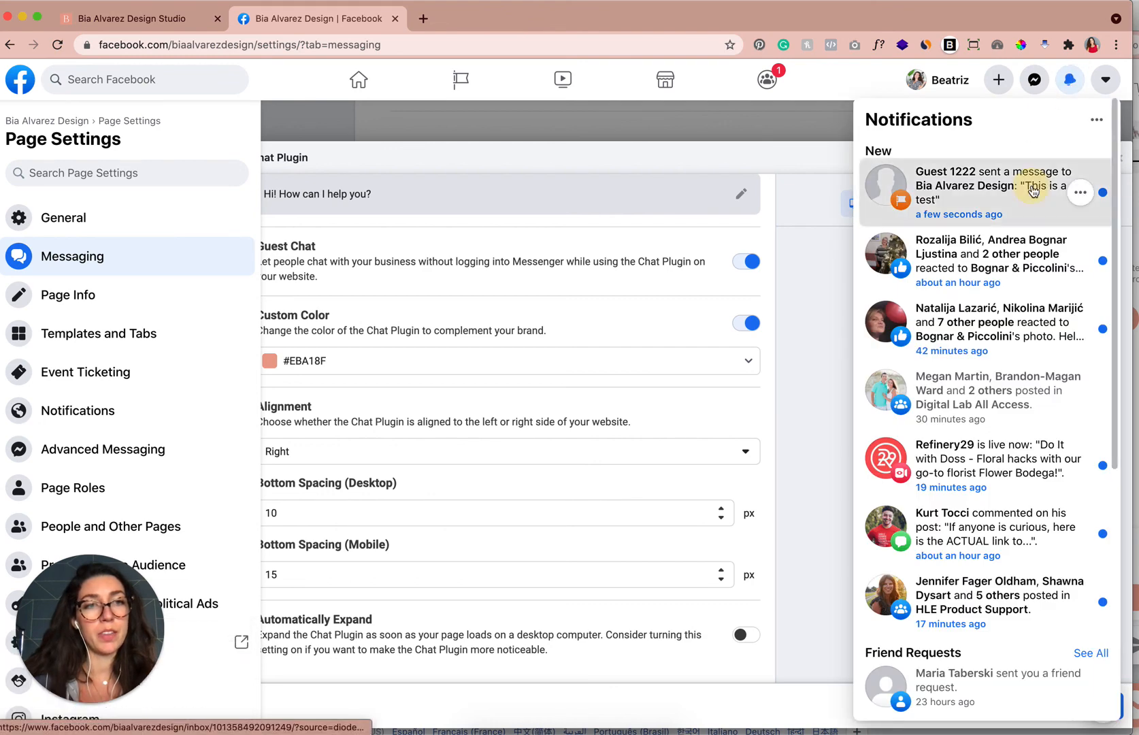
click(1032, 187)
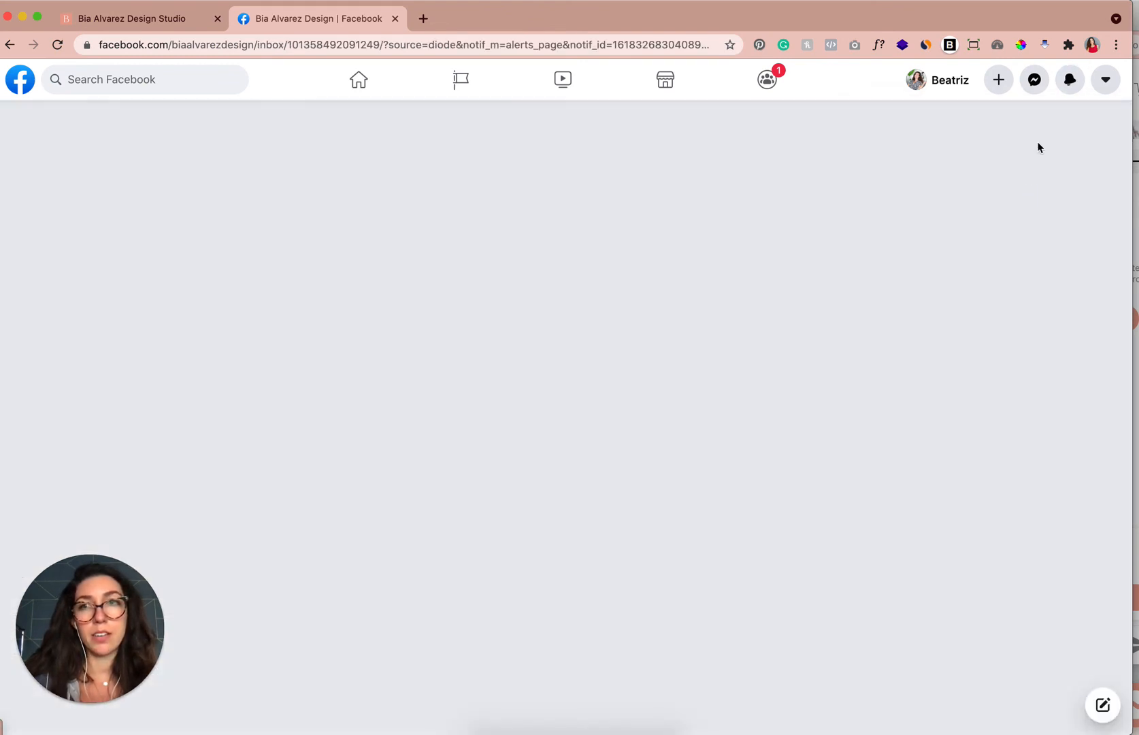
Return to the Squarespace editor tab and scroll down the home page preview.
drag(1030, 14, 1037, 14)
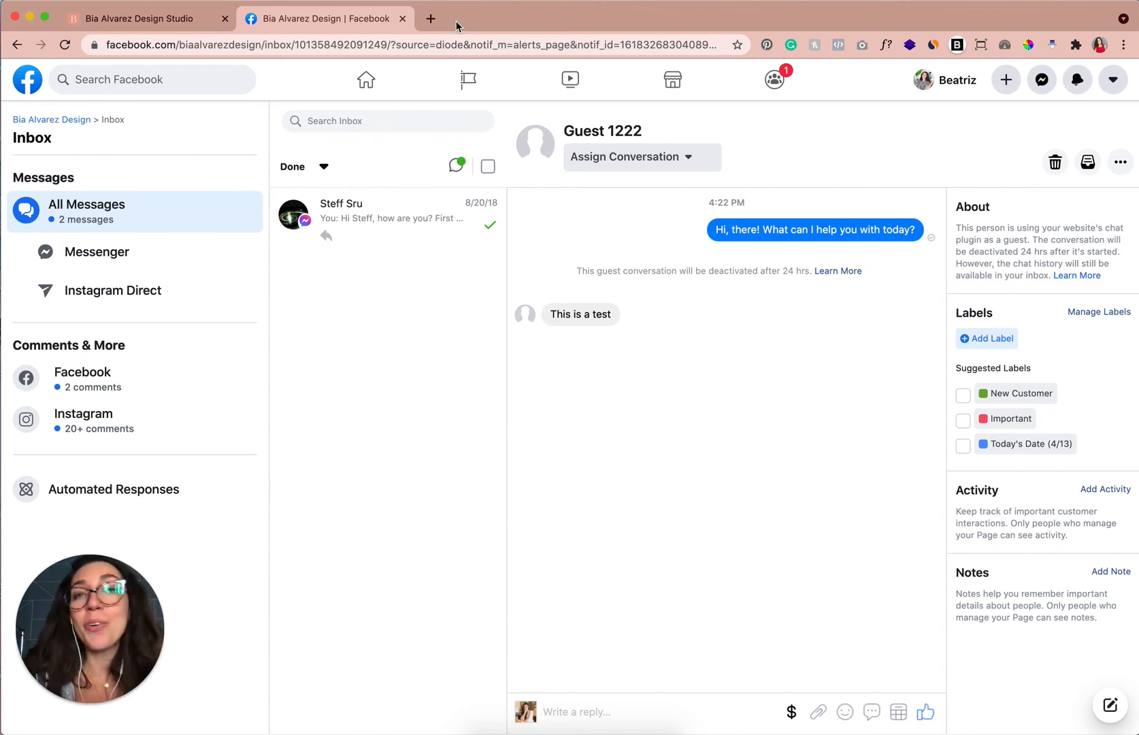
click(208, 29)
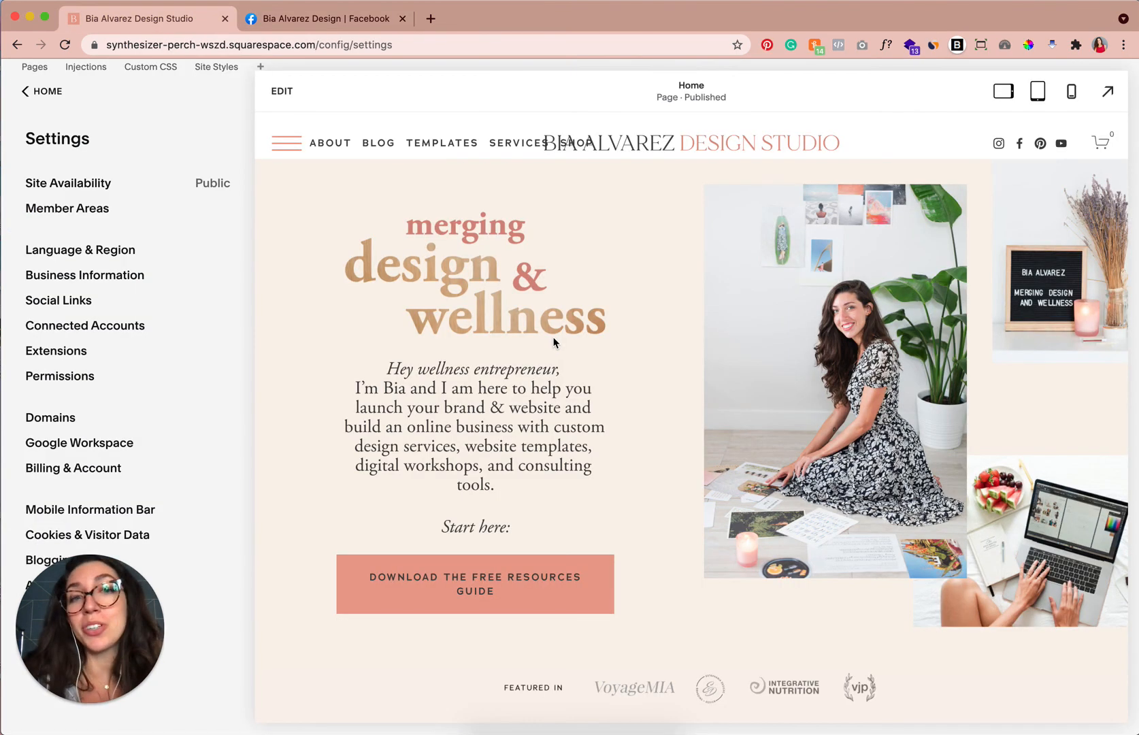
scroll(554, 342, down, 2)
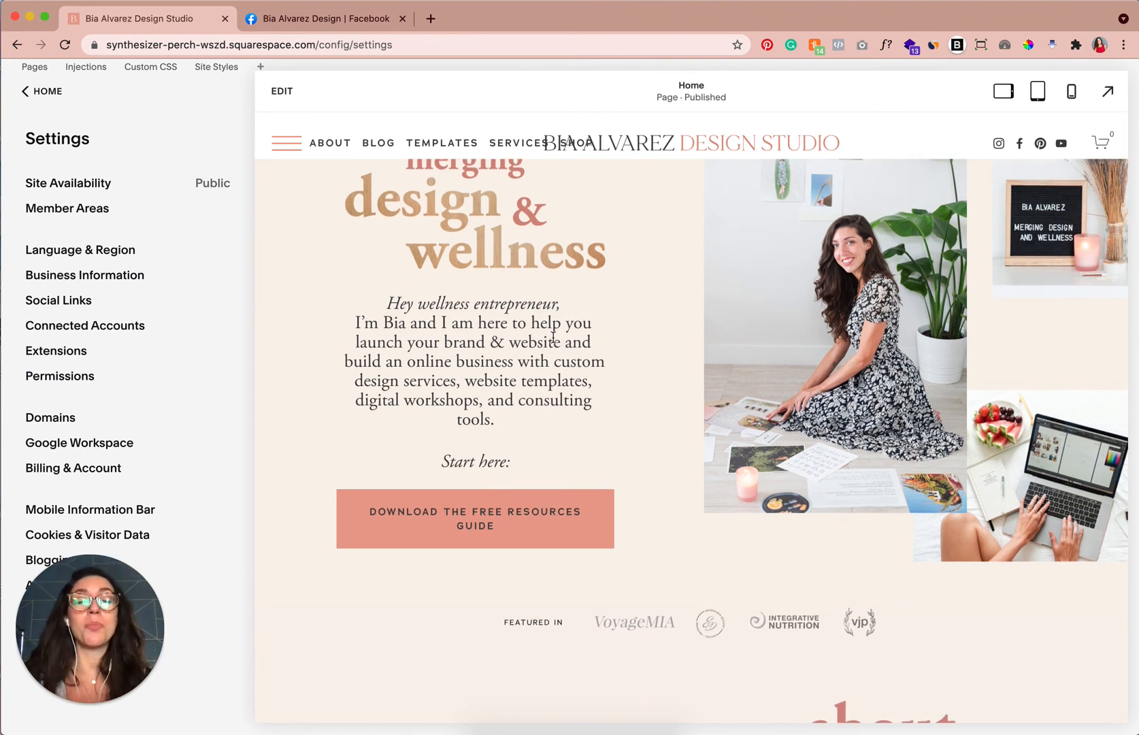